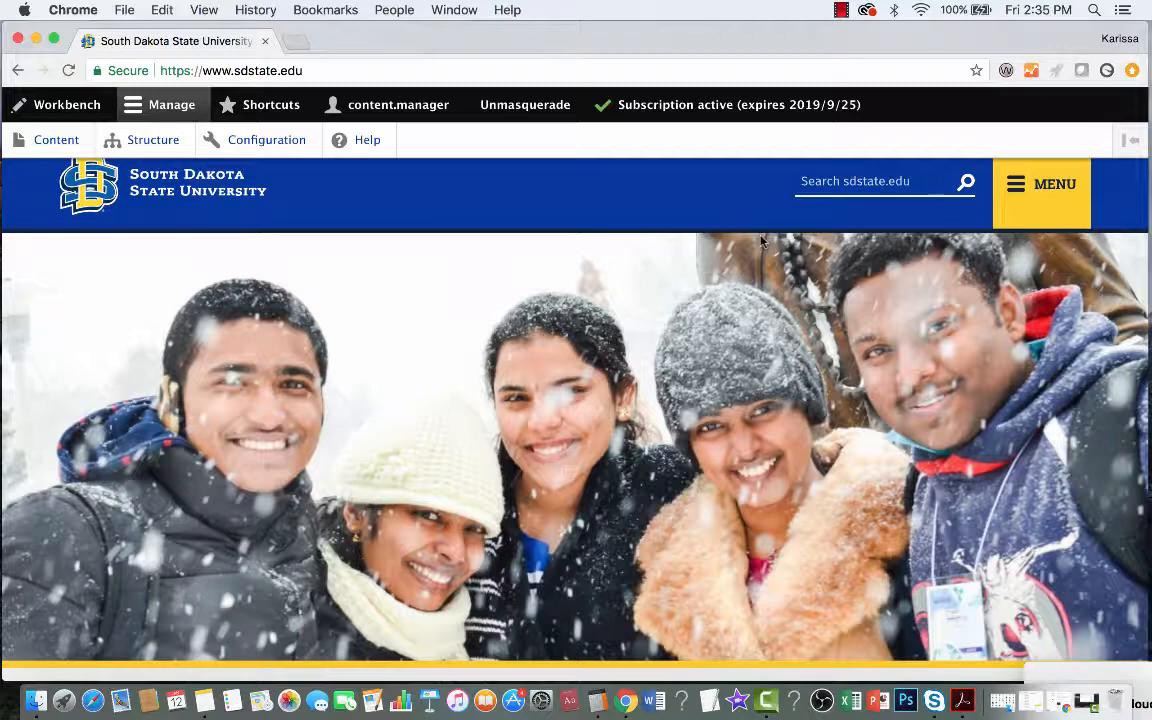
scroll(706, 474, down, 5)
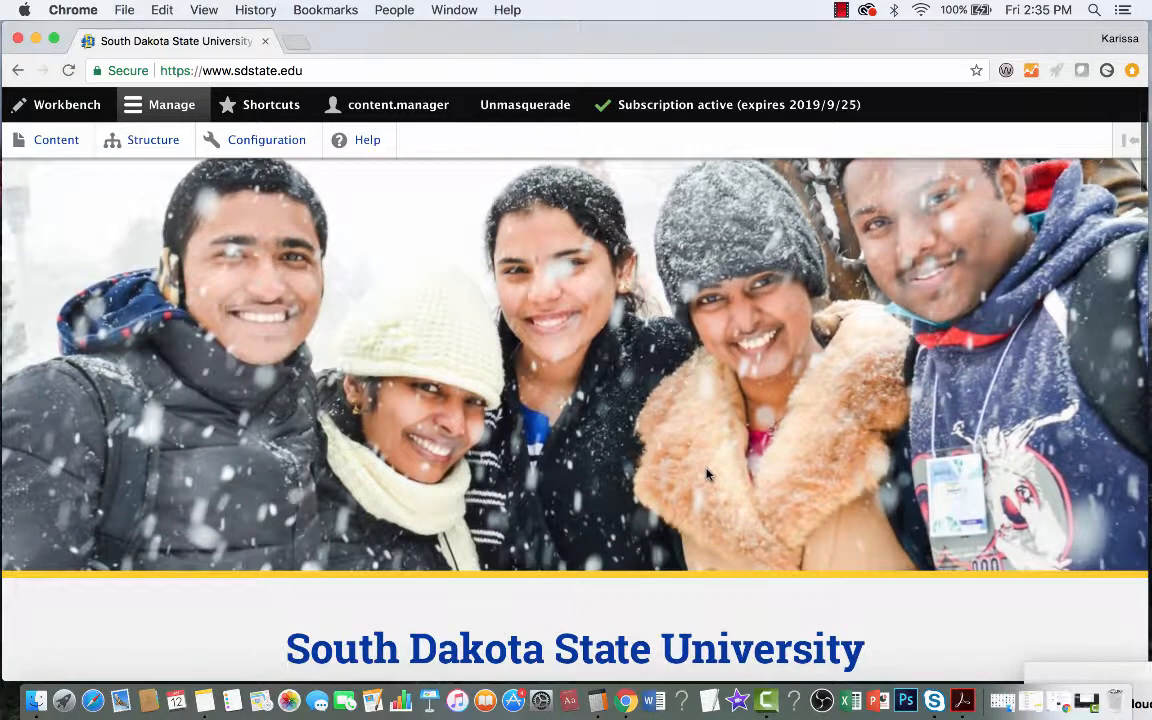
scroll(706, 474, down, 20)
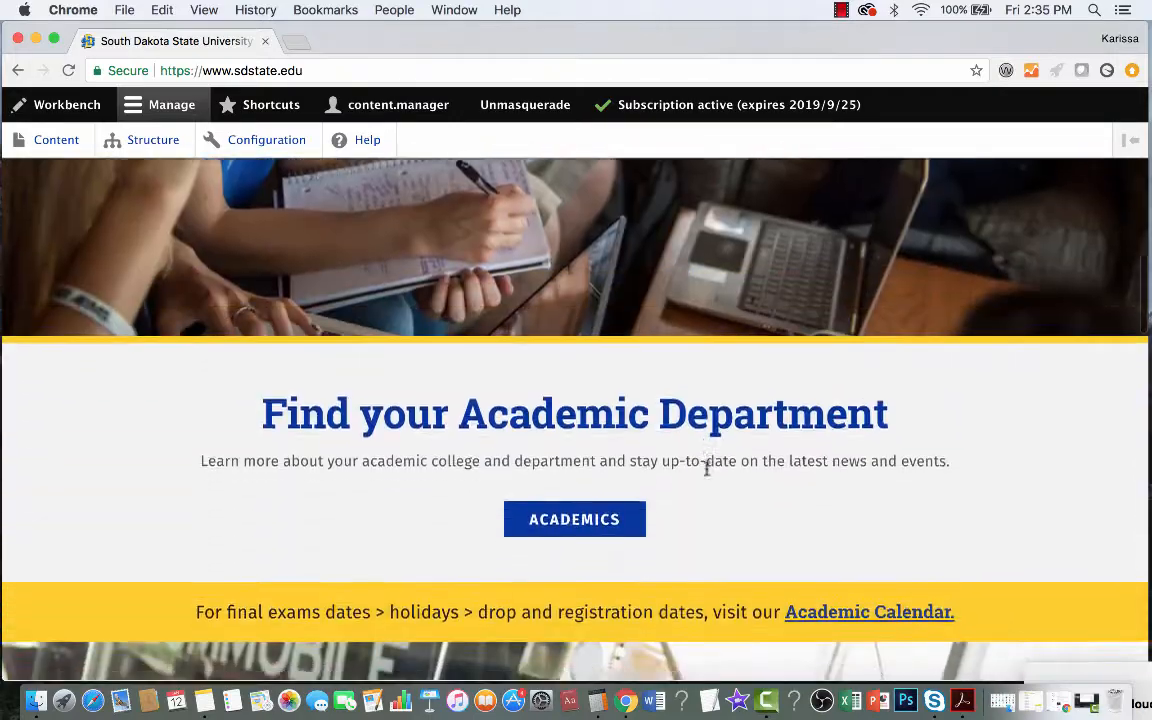
scroll(706, 474, down, 2)
scroll(707, 470, up, 8)
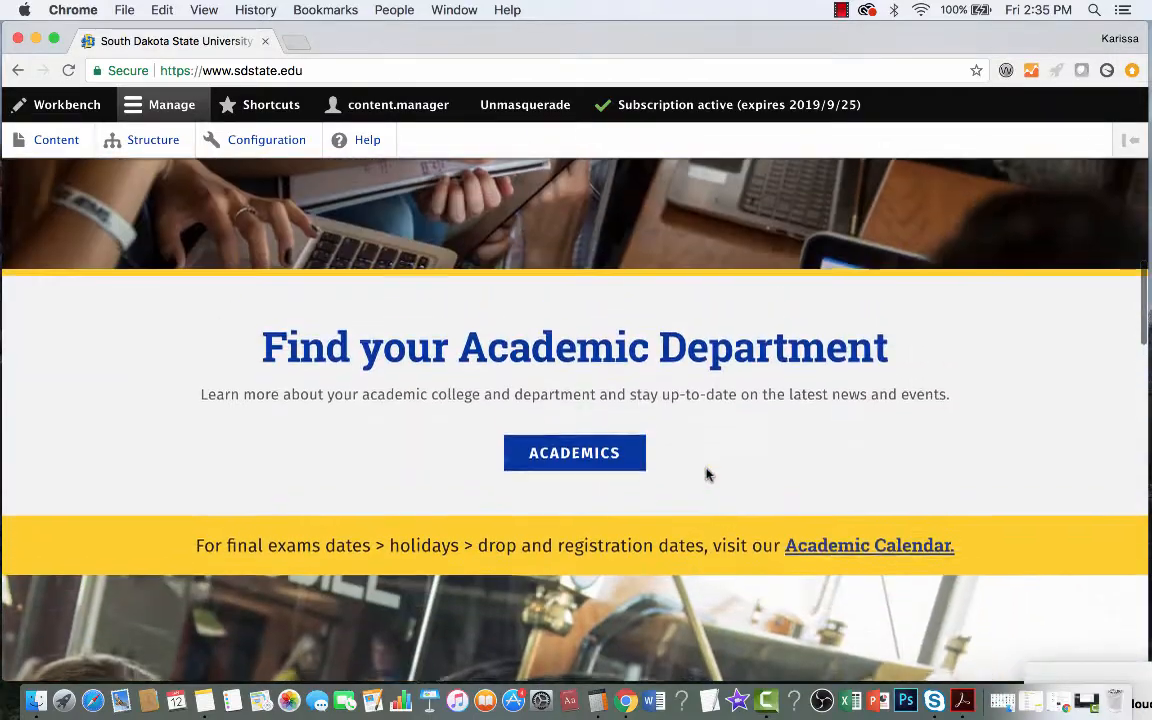
click(437, 72)
click(440, 70)
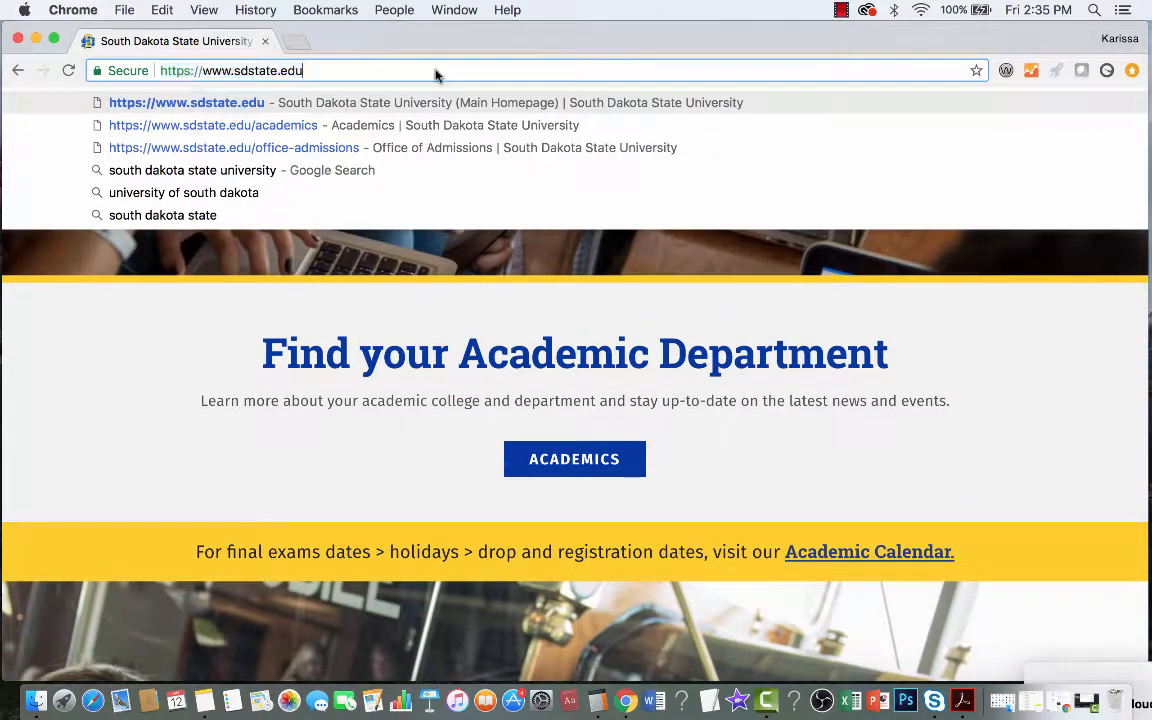
text(/digi)
key(Return)
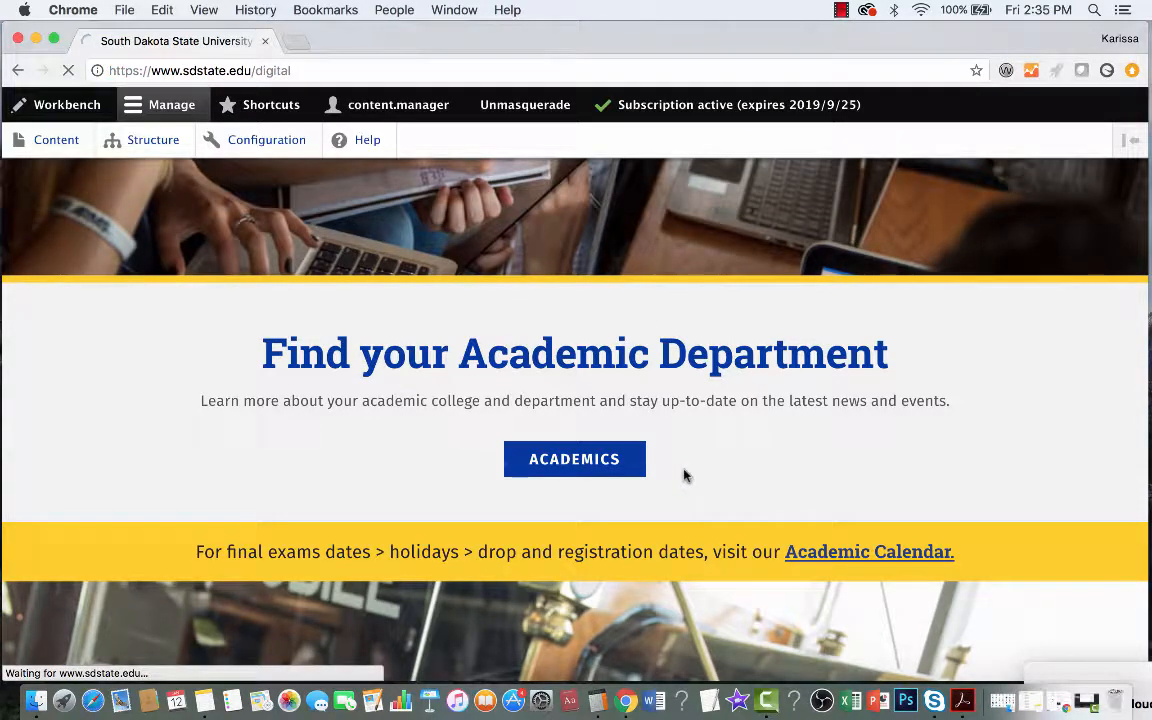
Examine the Digital & Social Media page's heading, parent unit label and secondary navigation with its child pages.
scroll(697, 555, down, 15)
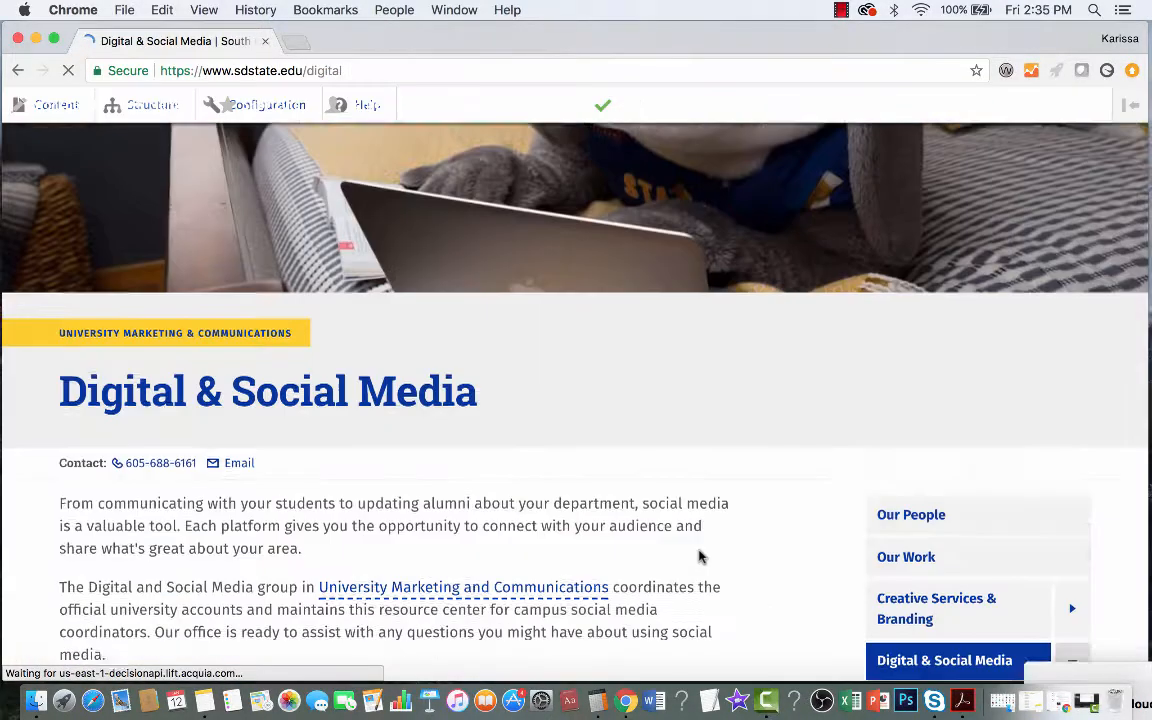
scroll(699, 555, up, 5)
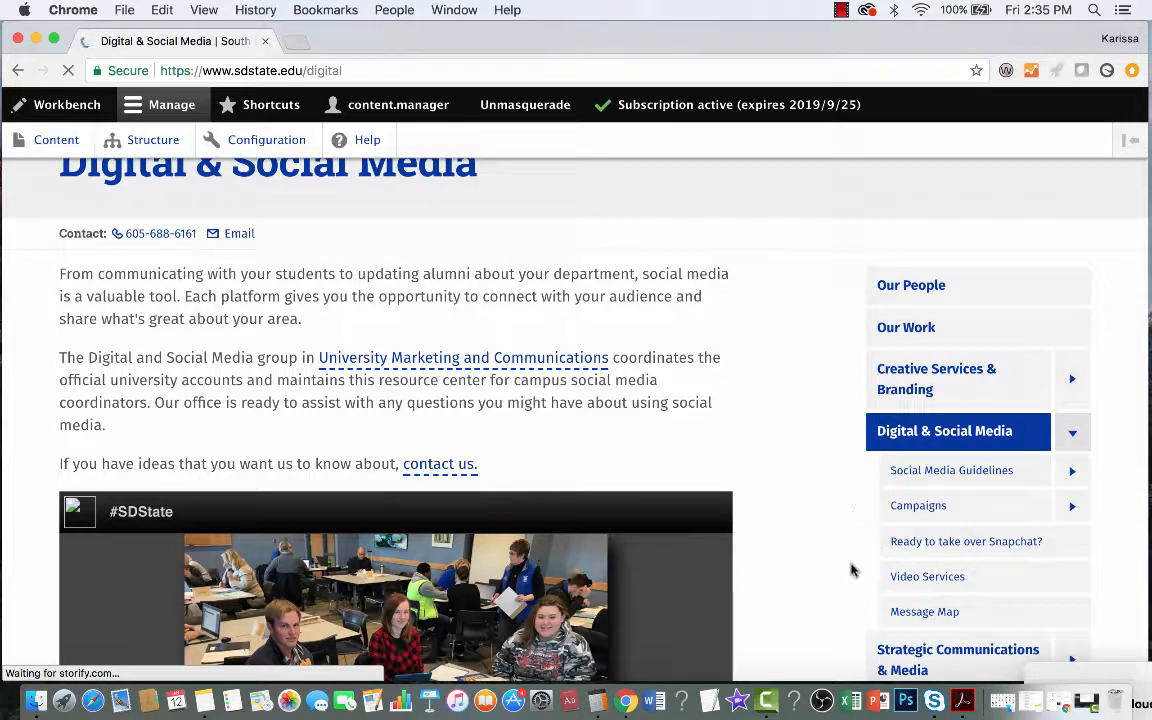
scroll(854, 570, up, 1)
scroll(851, 568, up, 2)
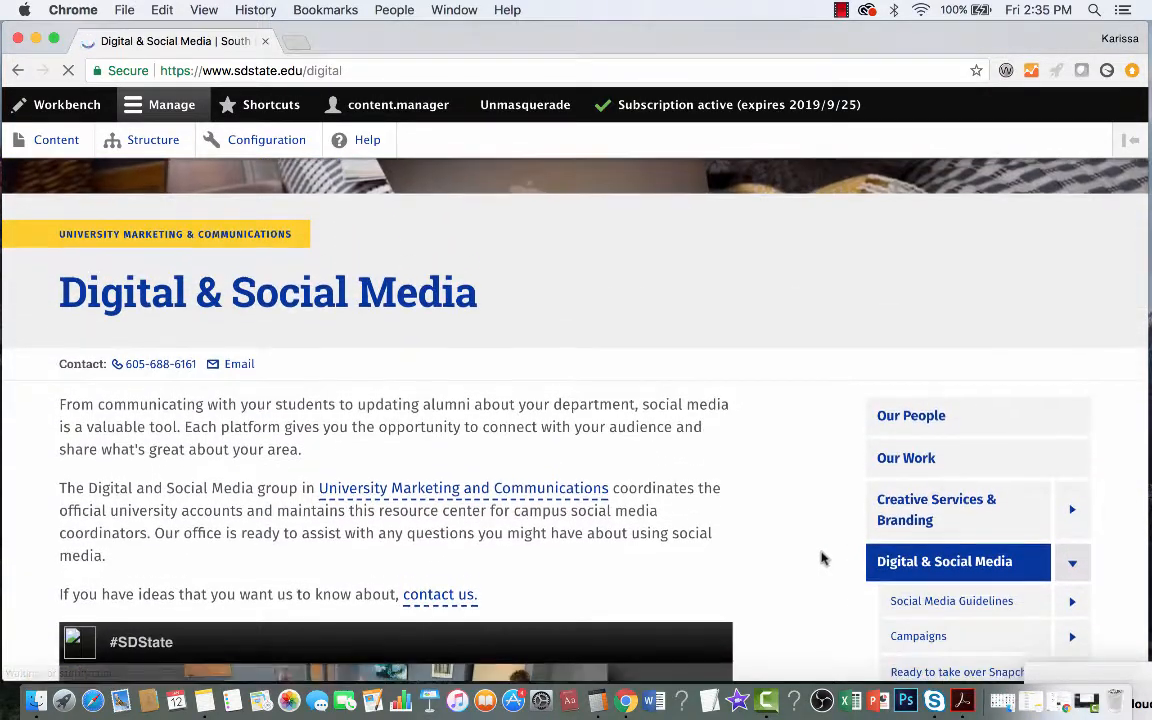
drag(58, 290, 477, 305)
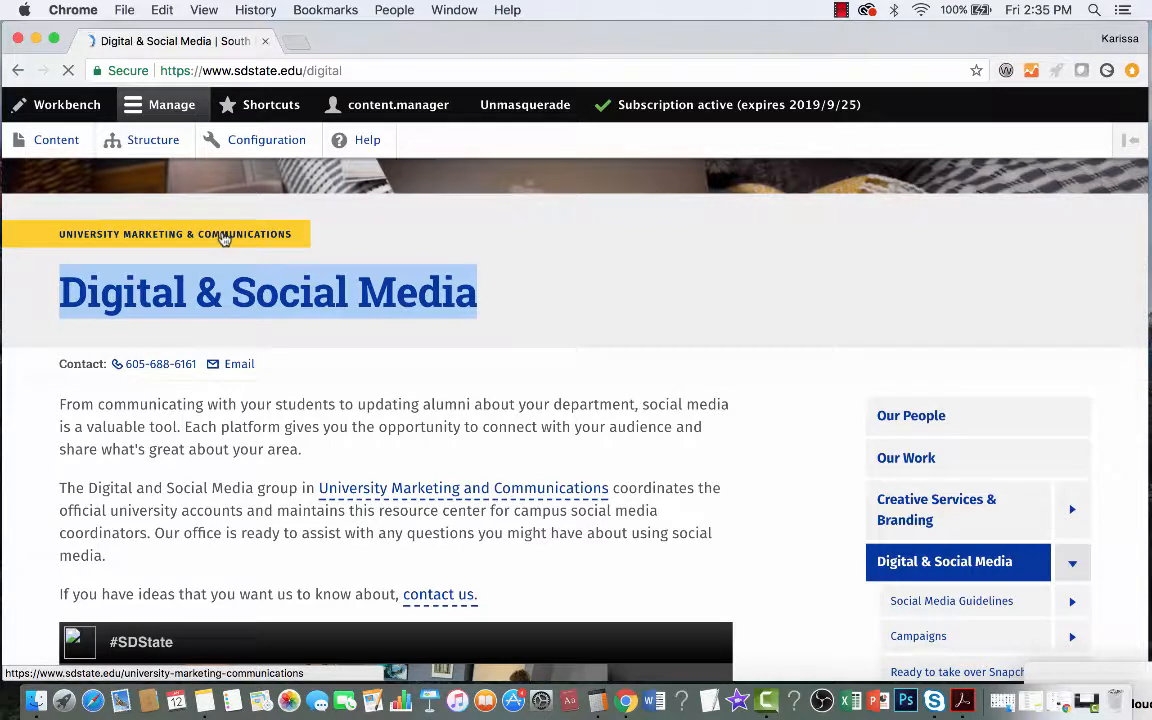
scroll(494, 378, down, 3)
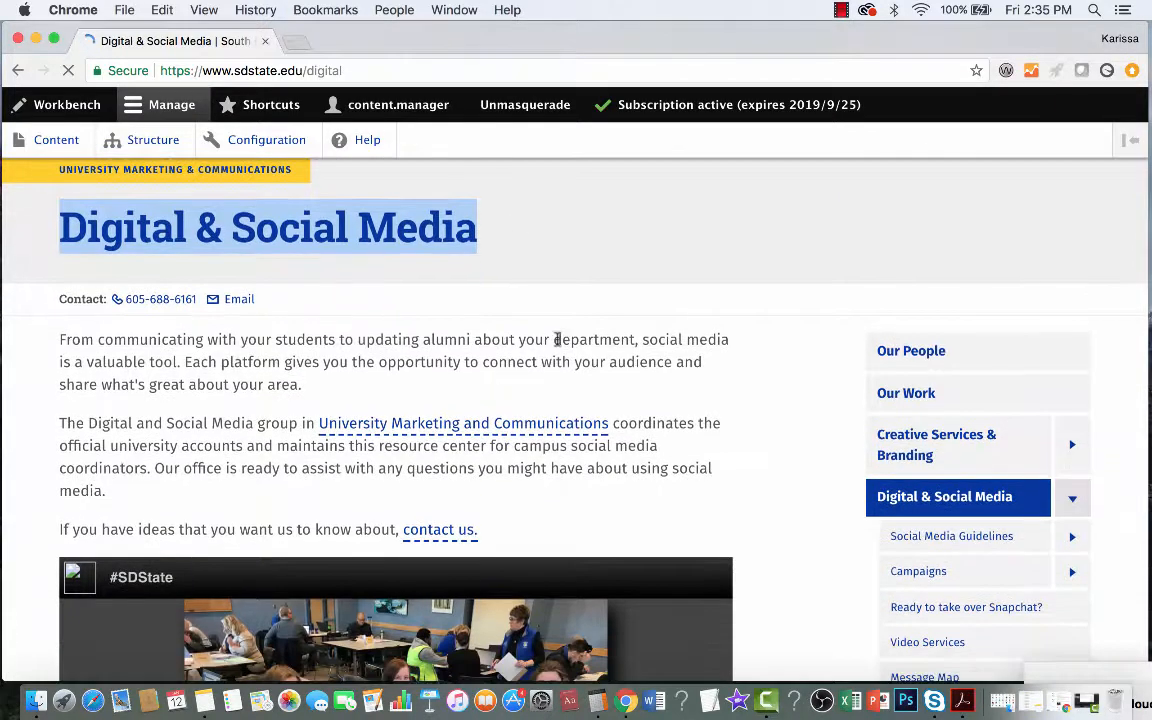
scroll(805, 478, down, 2)
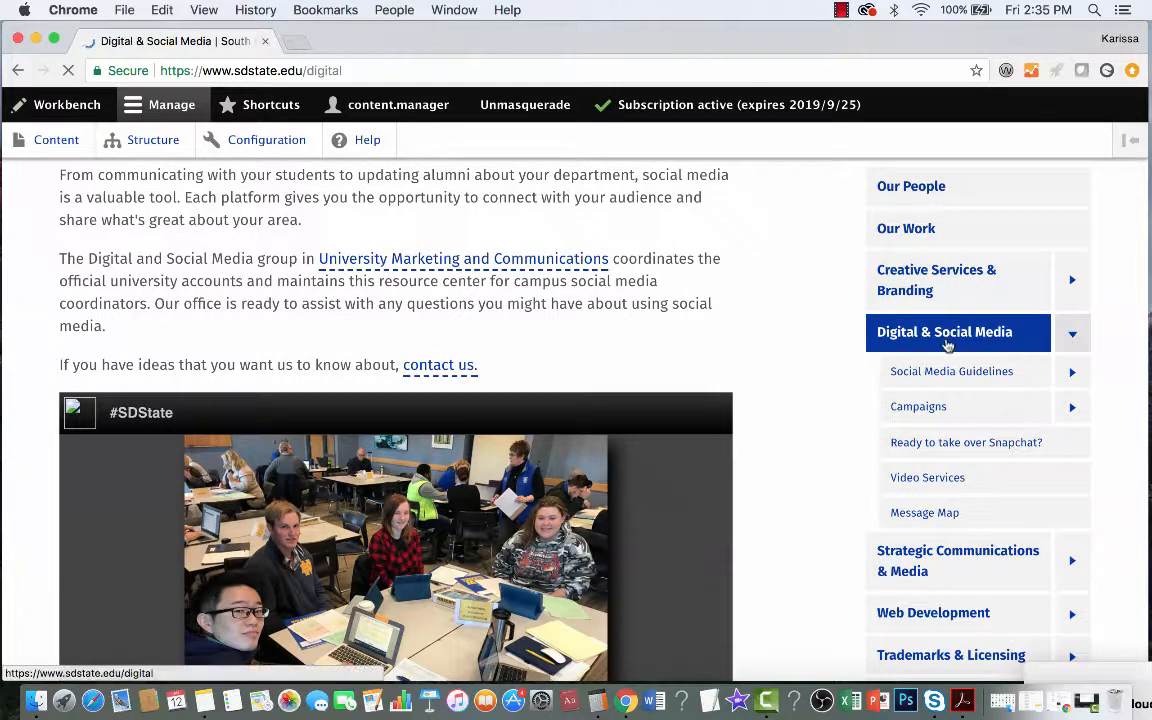
click(1068, 336)
click(1068, 336)
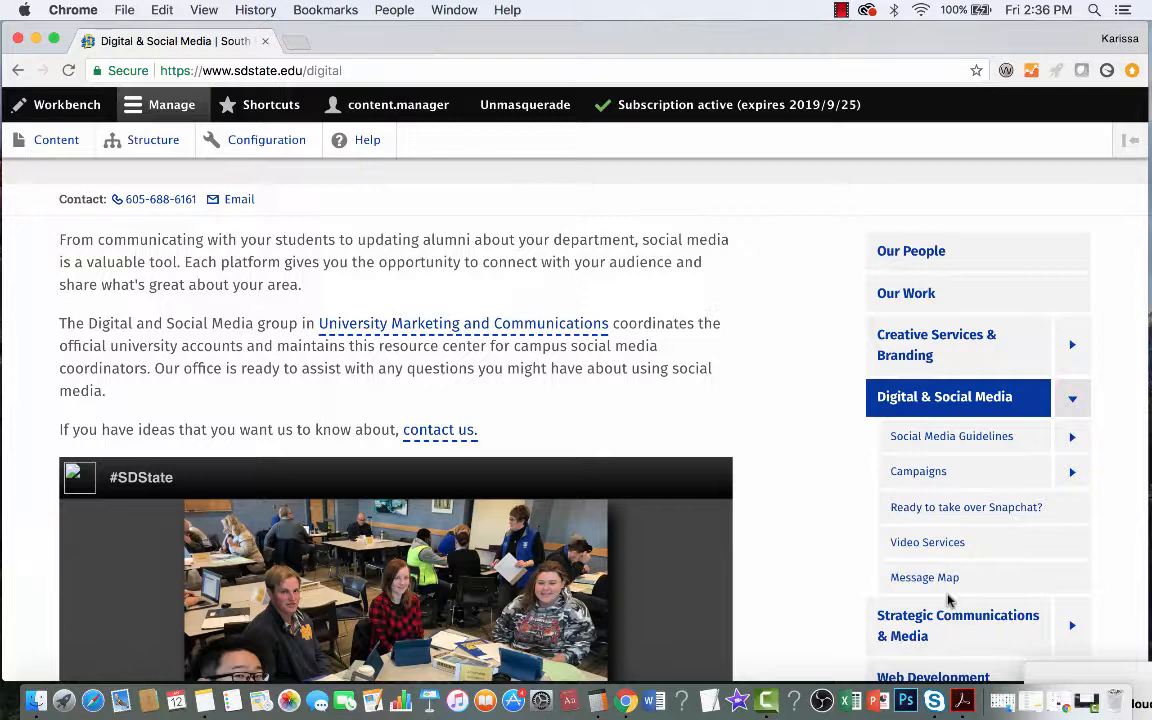
Open the list of links for the Secondary Navigation menu in the site's structure administration.
scroll(586, 373, up, 4)
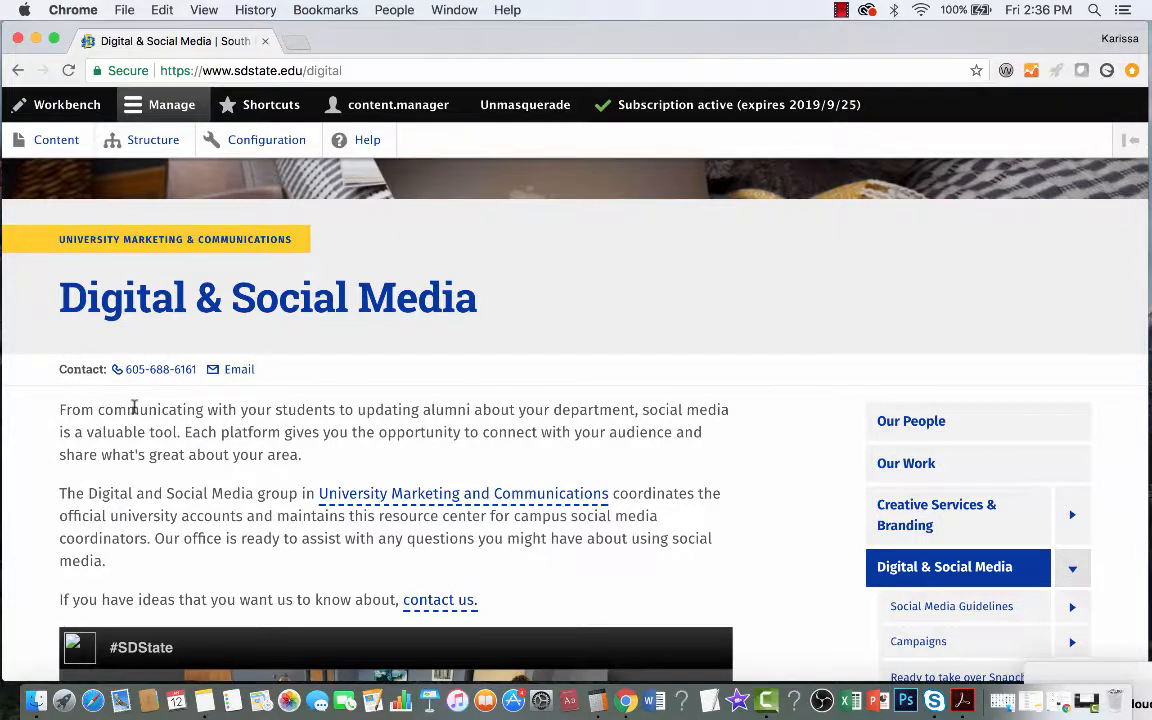
scroll(135, 411, up, 2)
scroll(135, 413, up, 6)
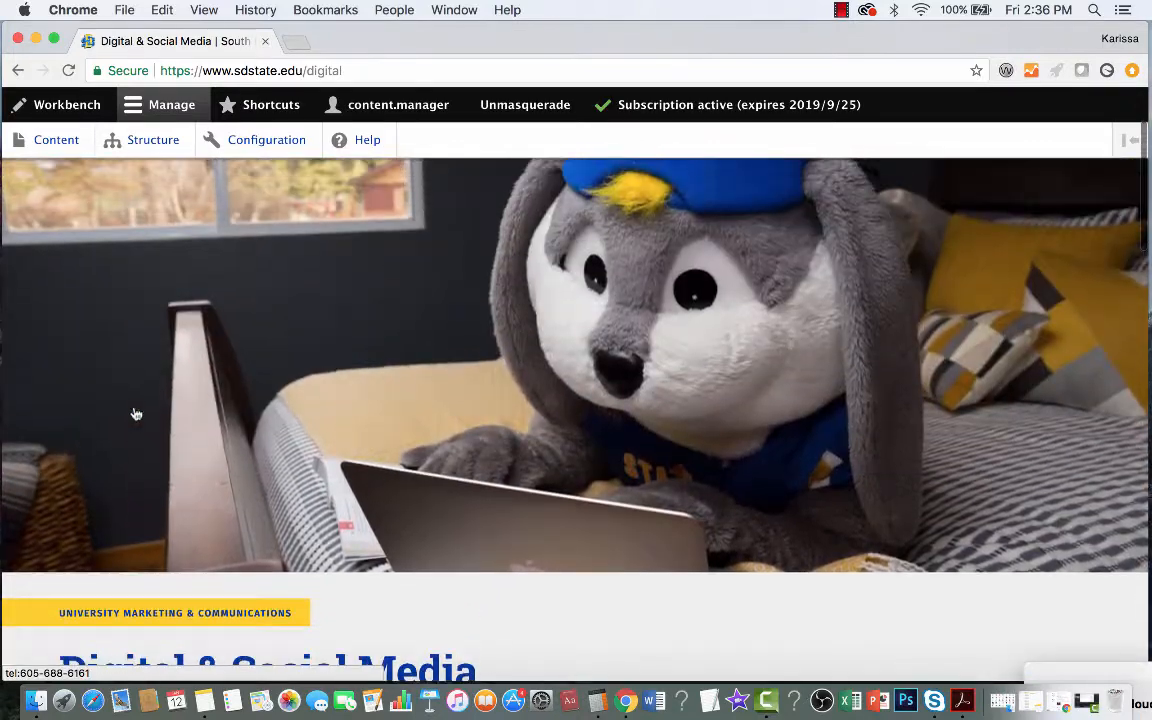
scroll(174, 270, up, 3)
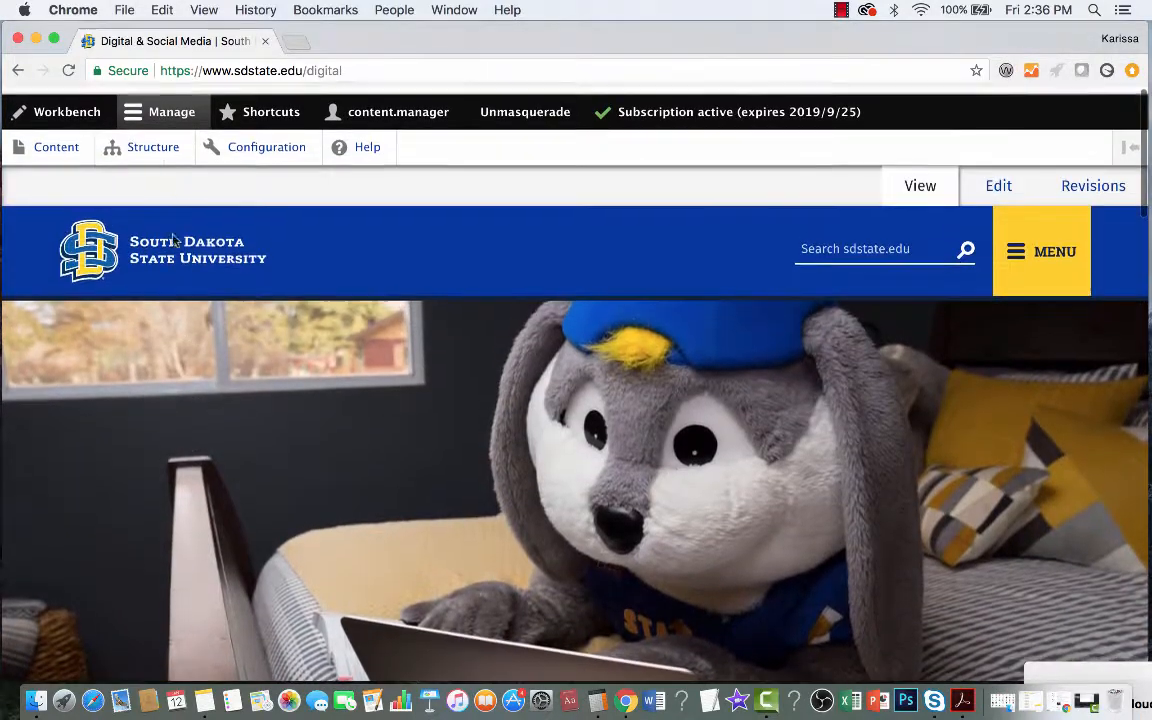
click(163, 151)
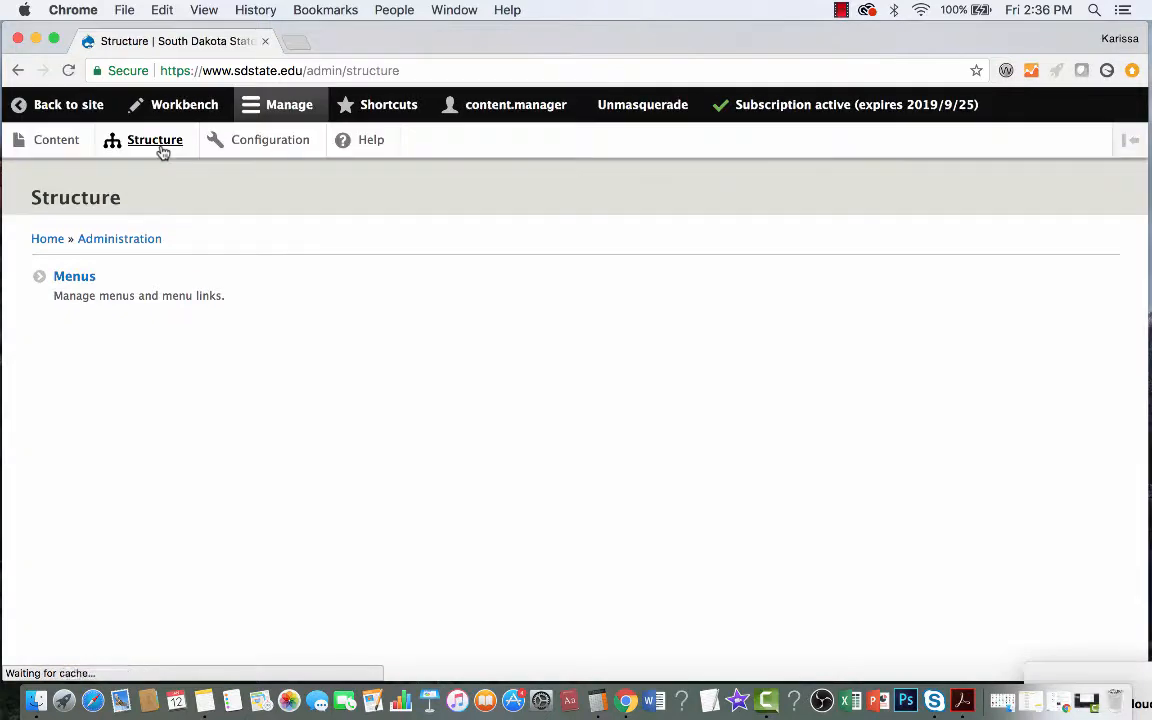
click(78, 281)
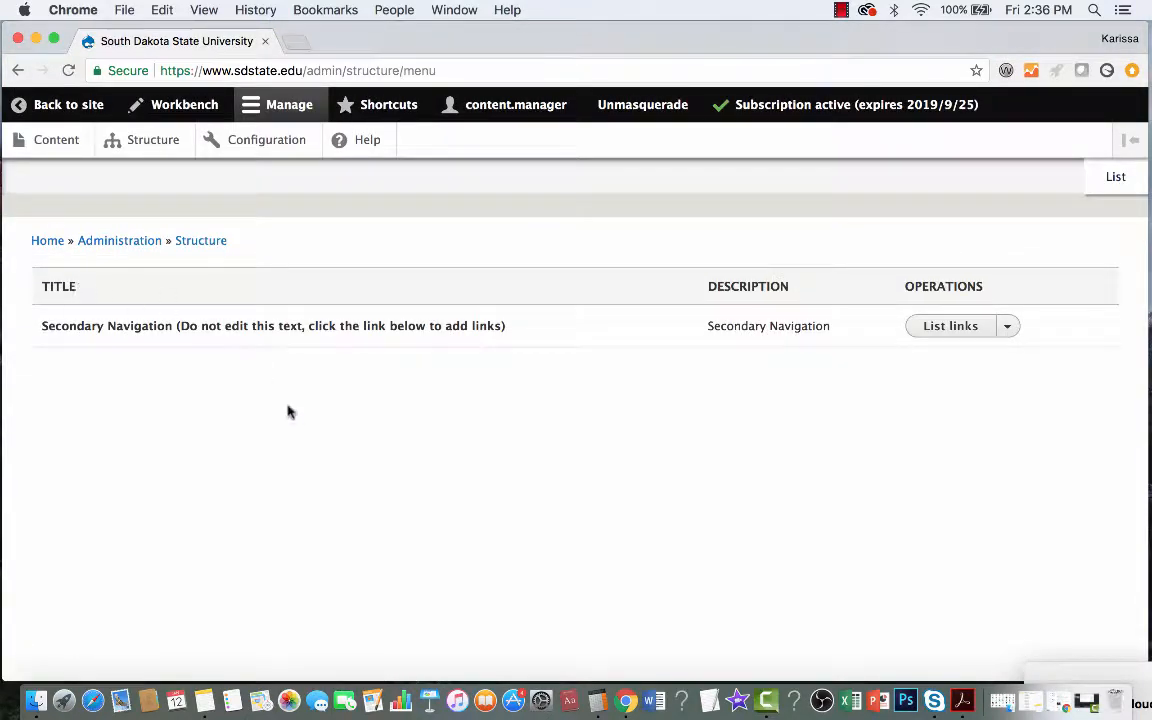
click(960, 330)
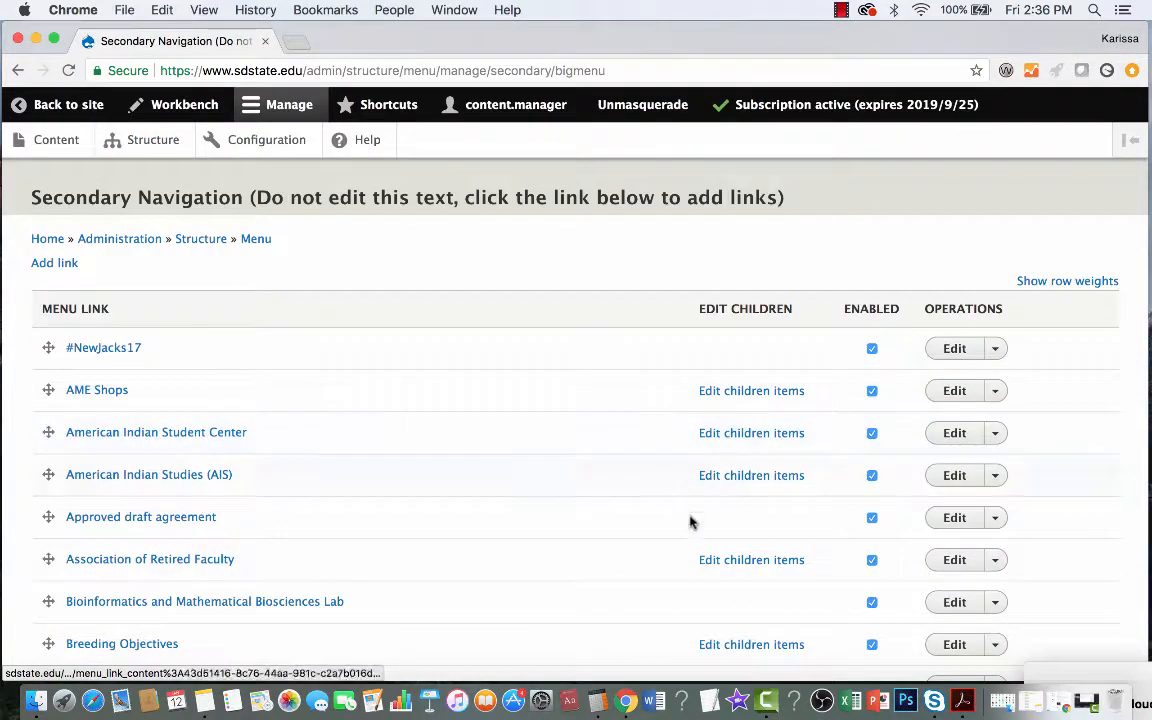
Look through the existing Secondary Navigation links and open the form for adding a new menu link.
scroll(728, 265, down, 5)
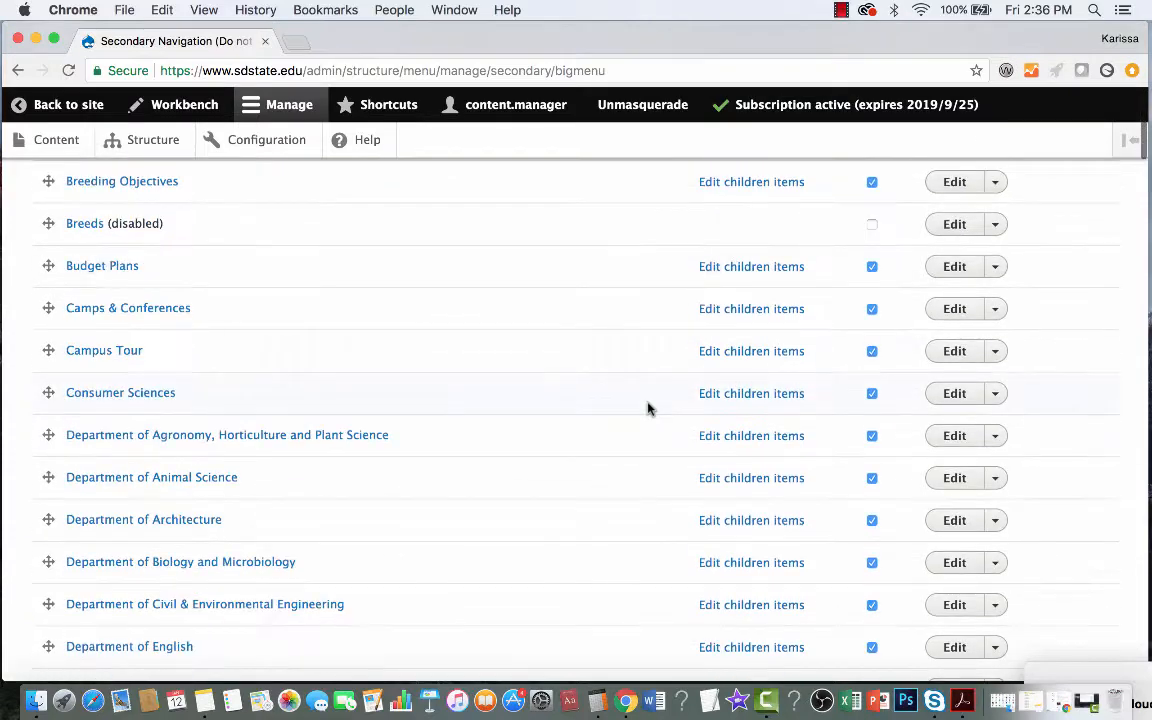
scroll(648, 406, up, 4)
scroll(648, 406, up, 2)
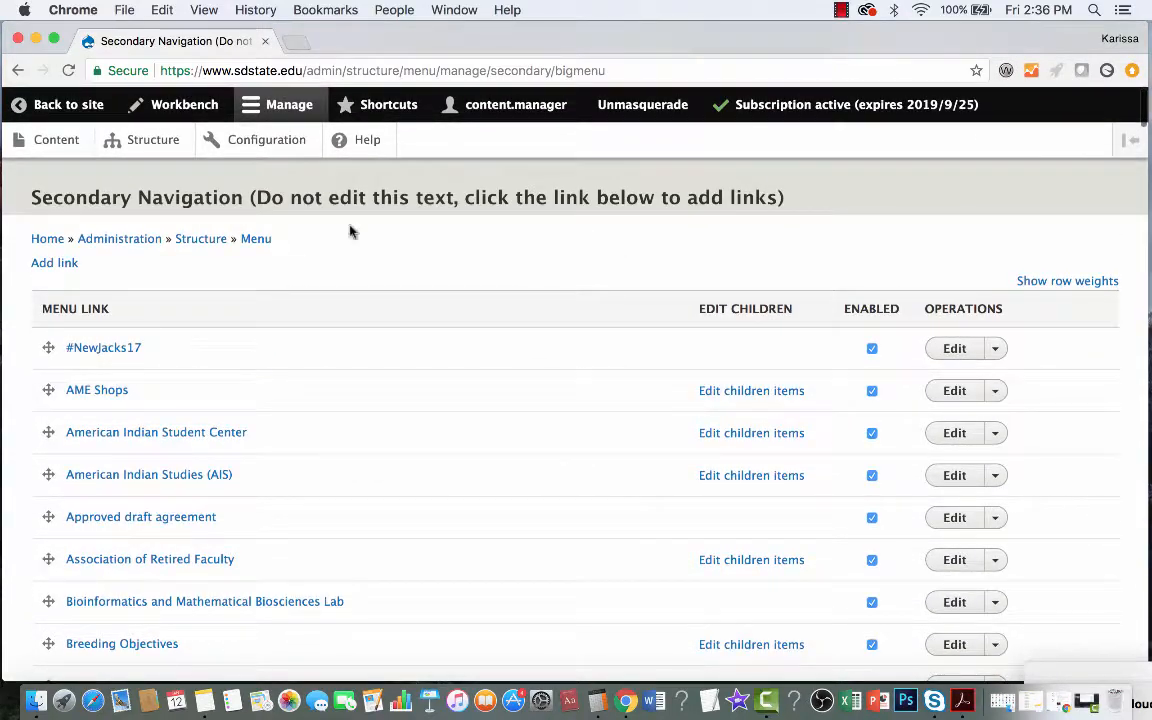
click(55, 262)
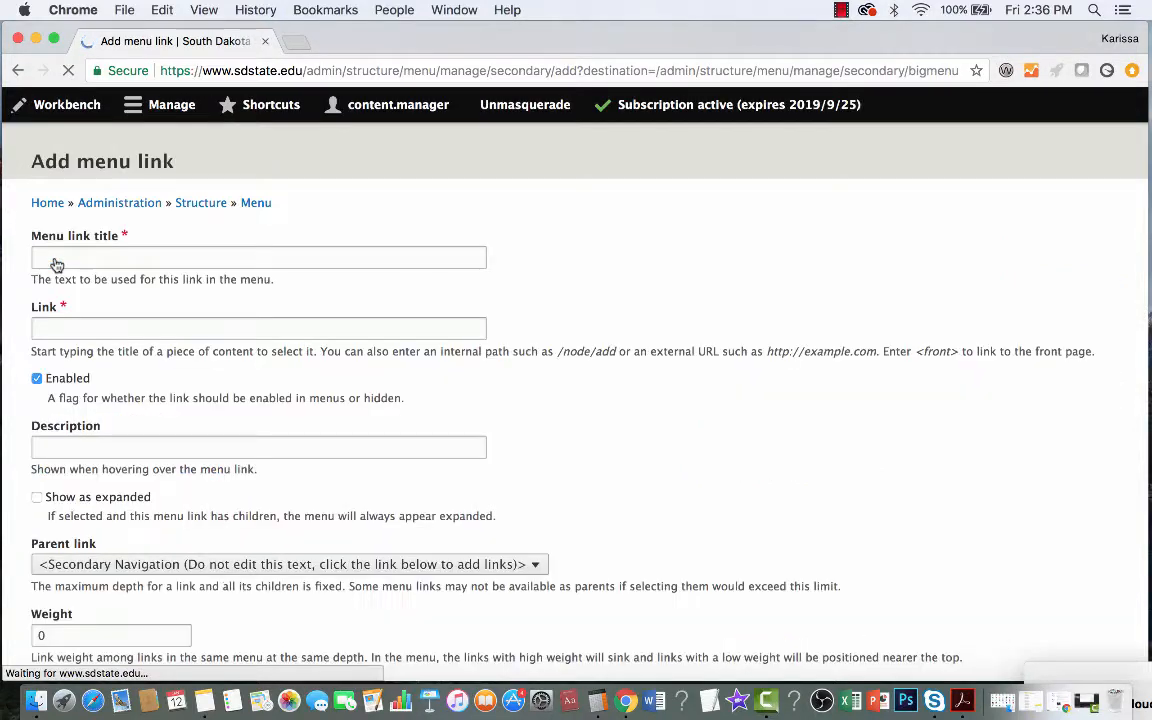
scroll(383, 191, down, 1)
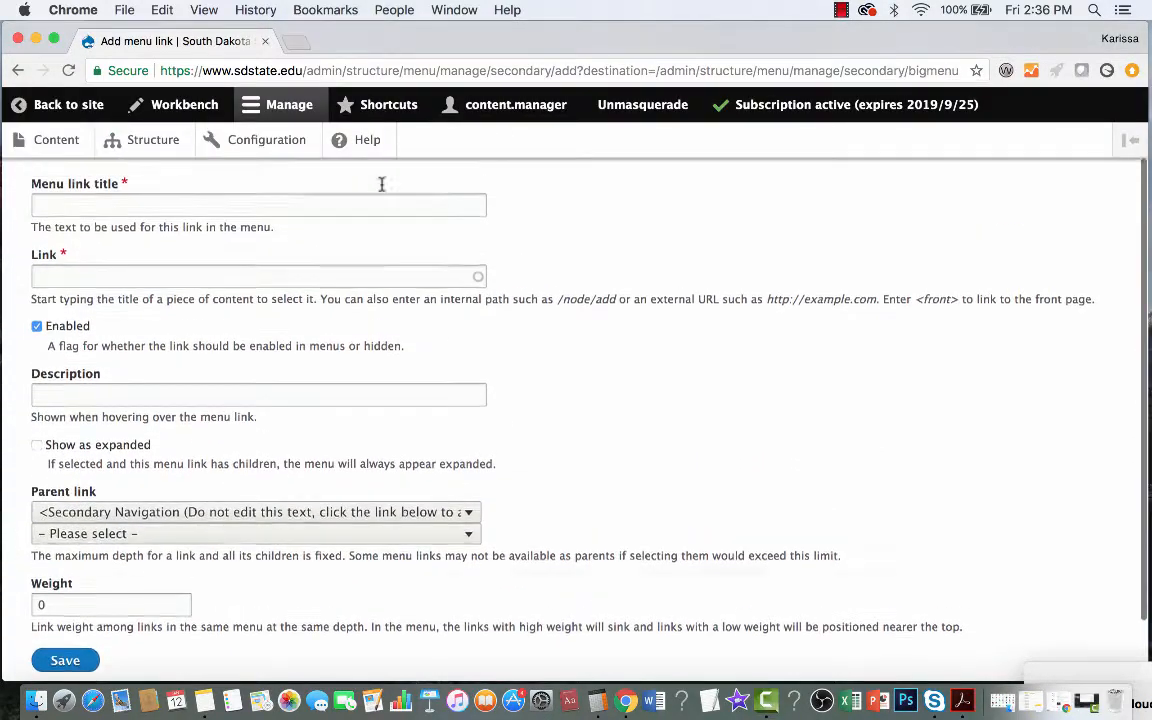
Title the new menu link "Social Media Platforms" and link it to the existing Social Media Platforms page.
click(201, 289)
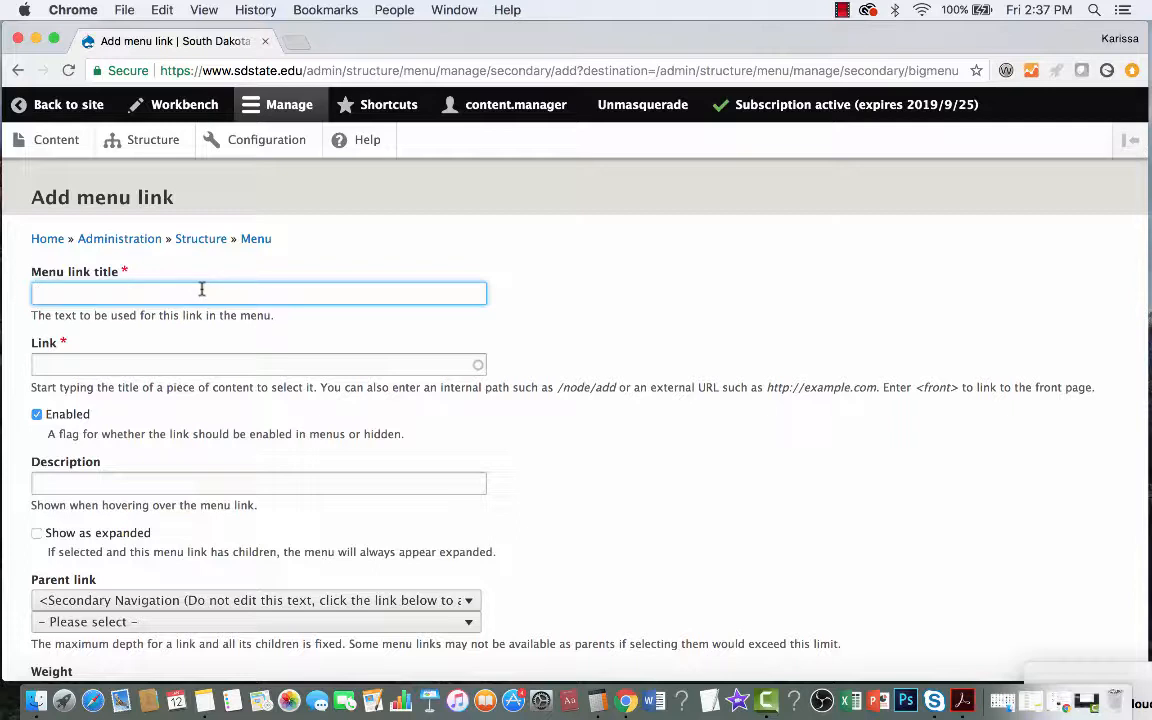
text(So)
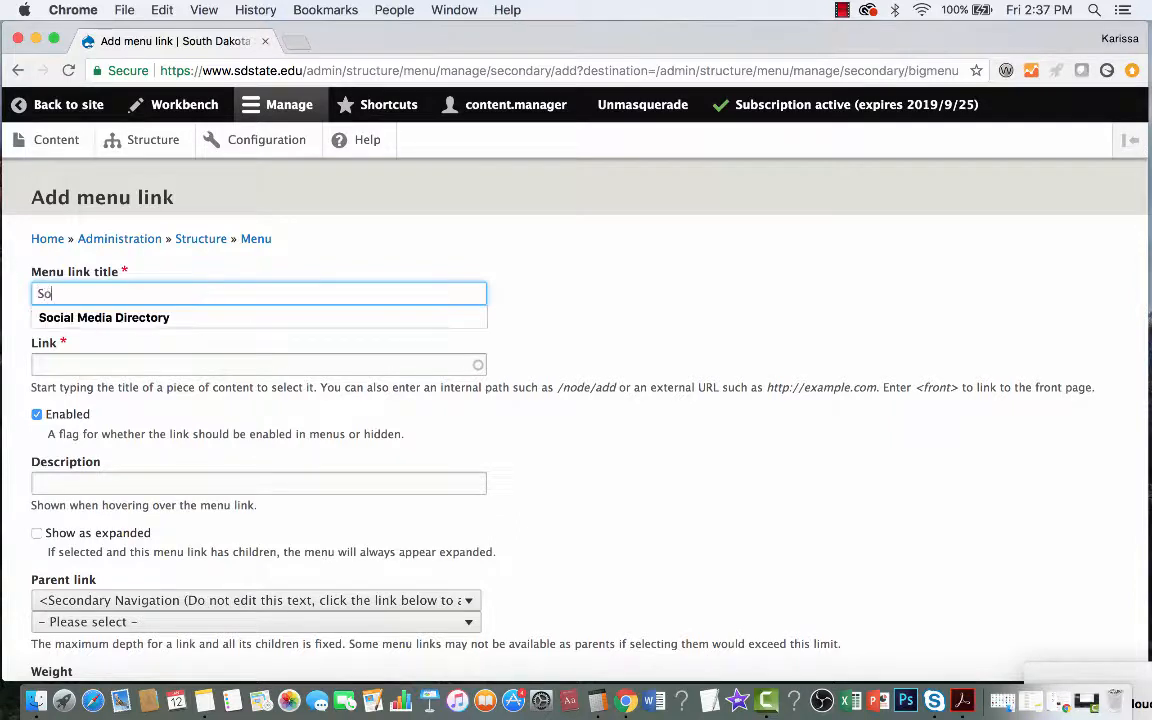
text(cial Media Platforms)
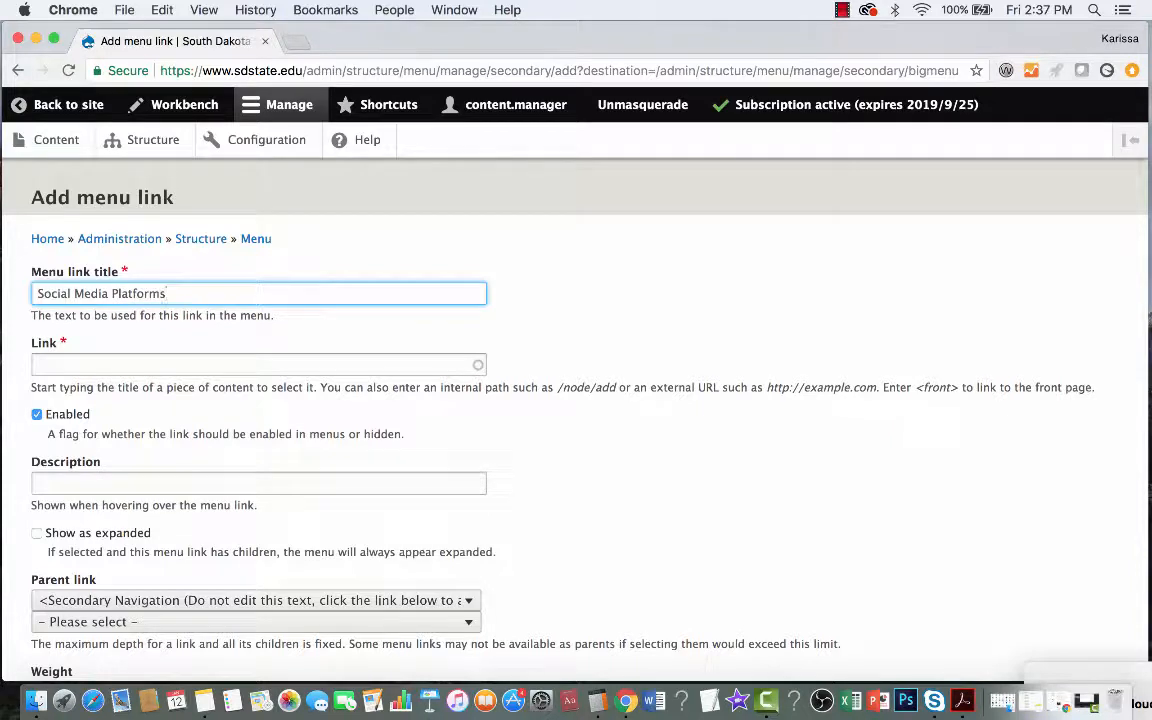
key(Tab)
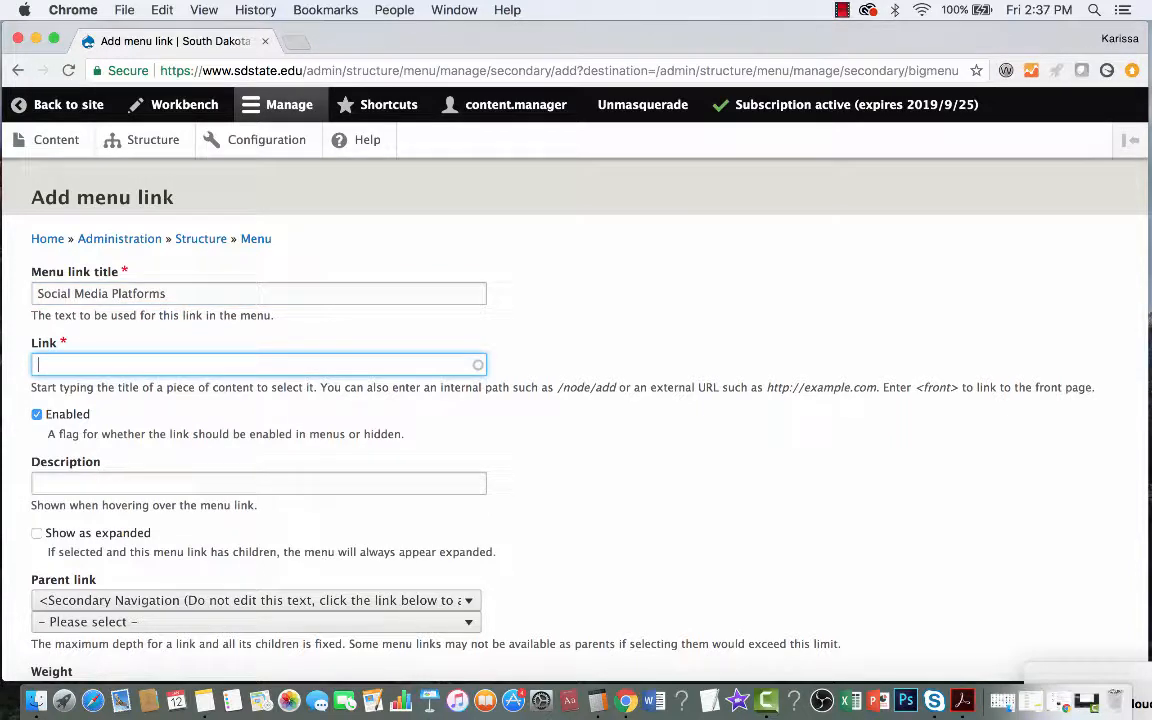
text(Social M)
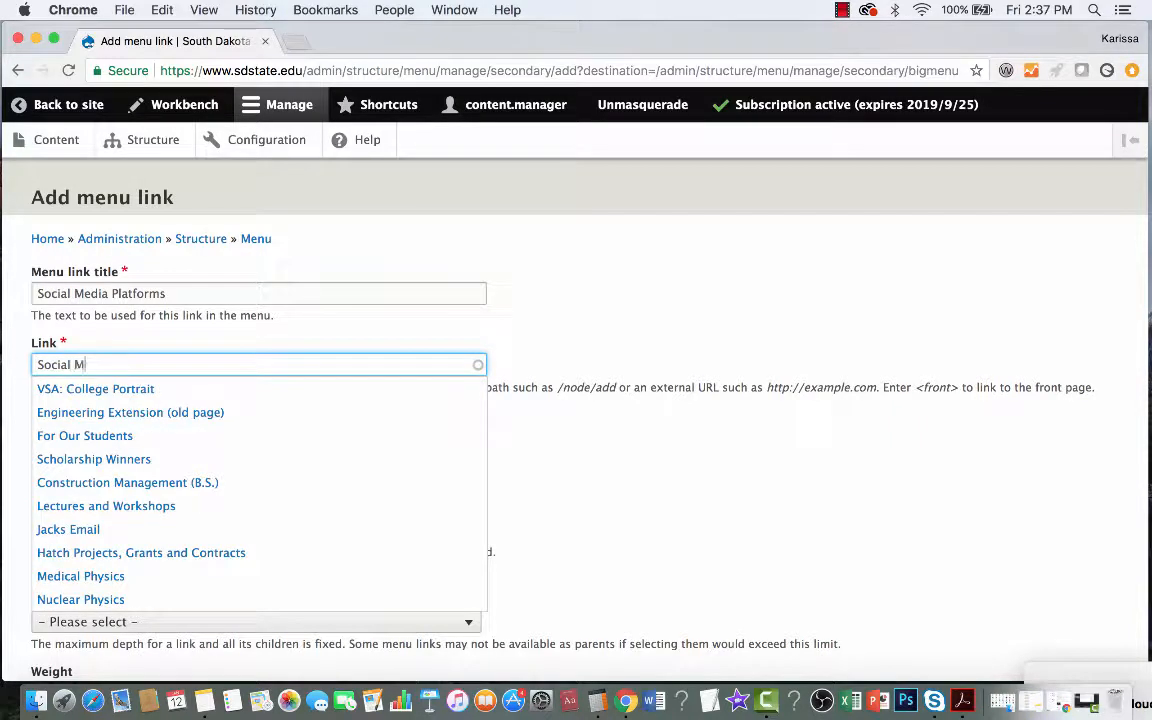
text(edia Platforms)
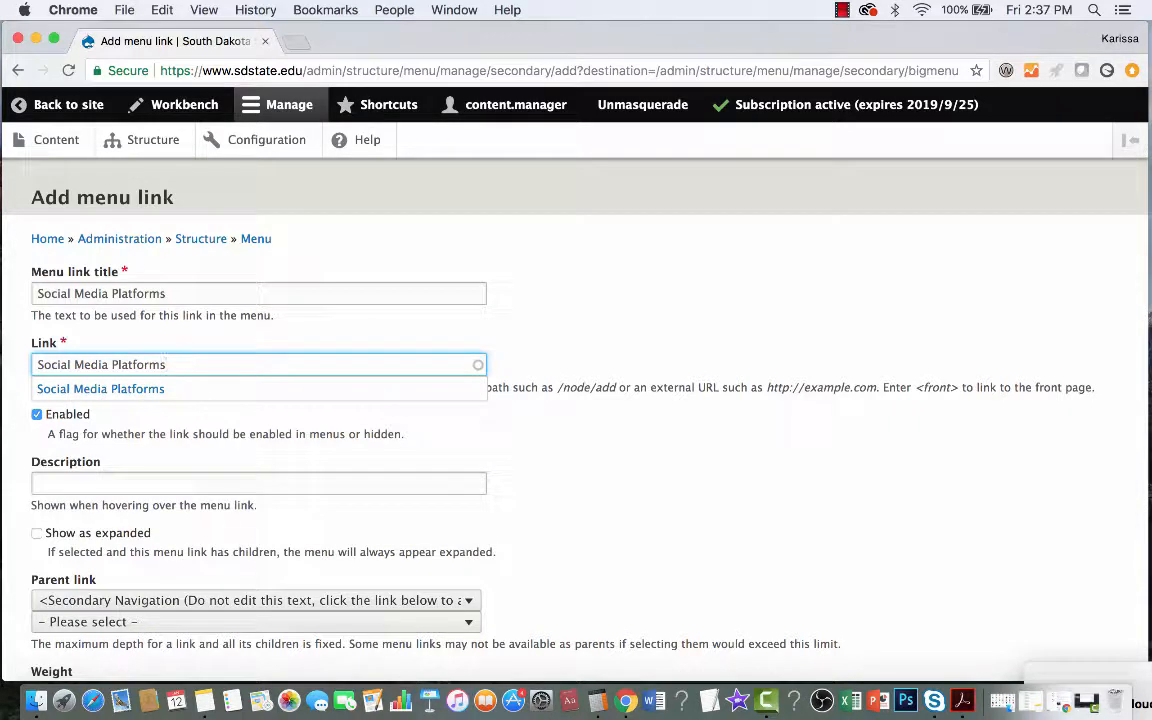
click(151, 390)
Review the page title and content ID in the Link field and the remaining options for the new menu link.
drag(220, 369, 174, 364)
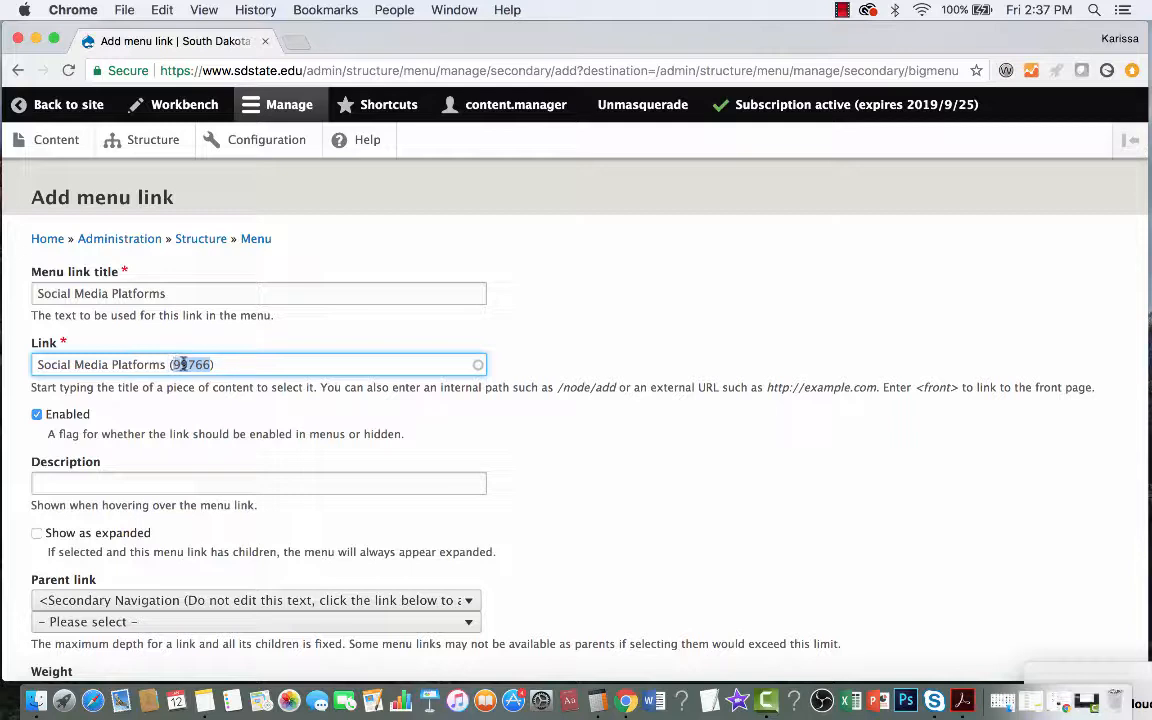
click(244, 358)
double_click(200, 366)
double_click(243, 358)
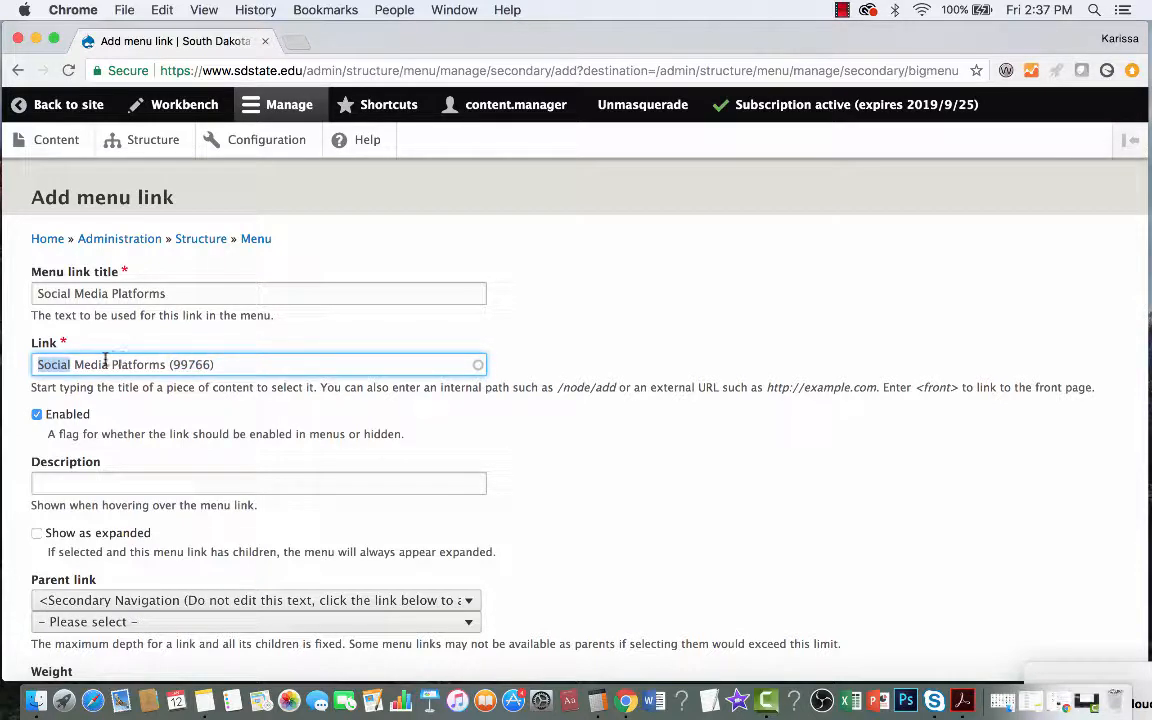
drag(36, 368, 267, 366)
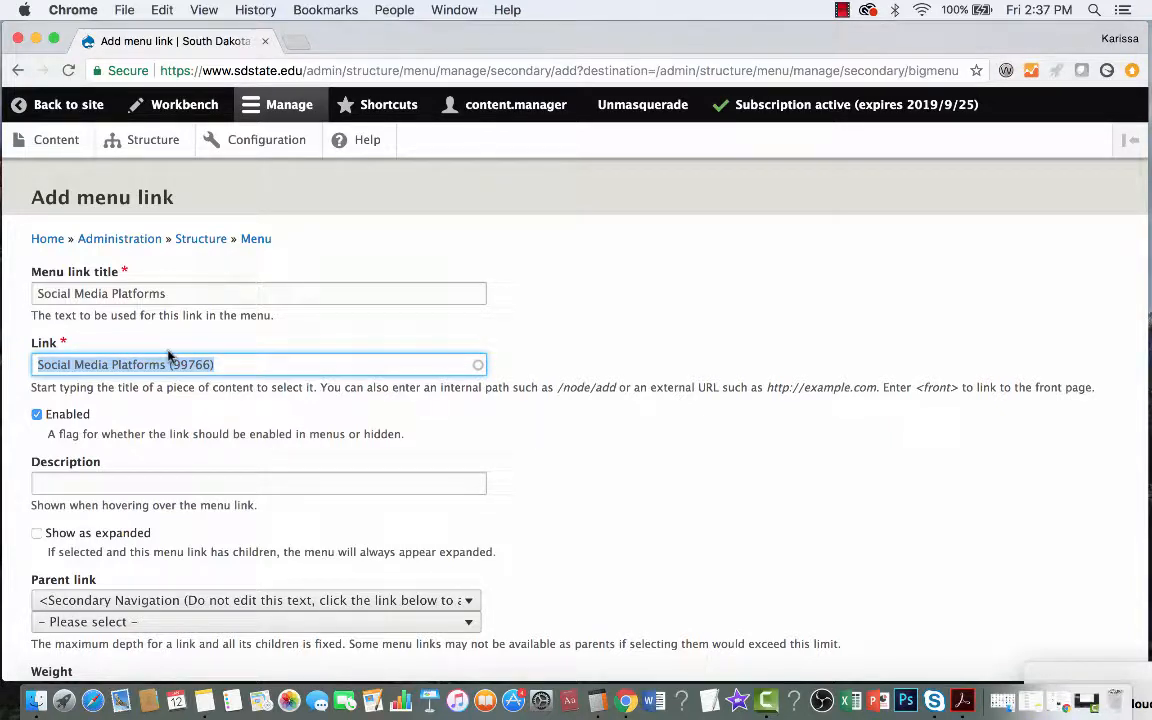
scroll(215, 377, down, 1)
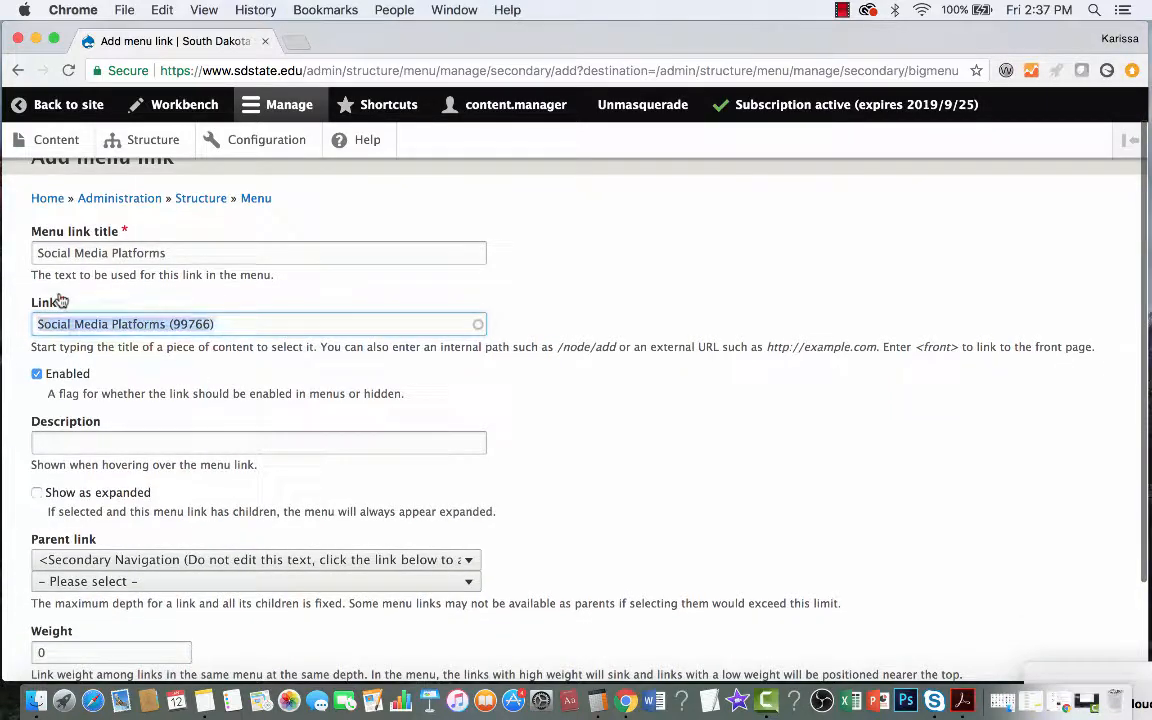
scroll(175, 424, down, 2)
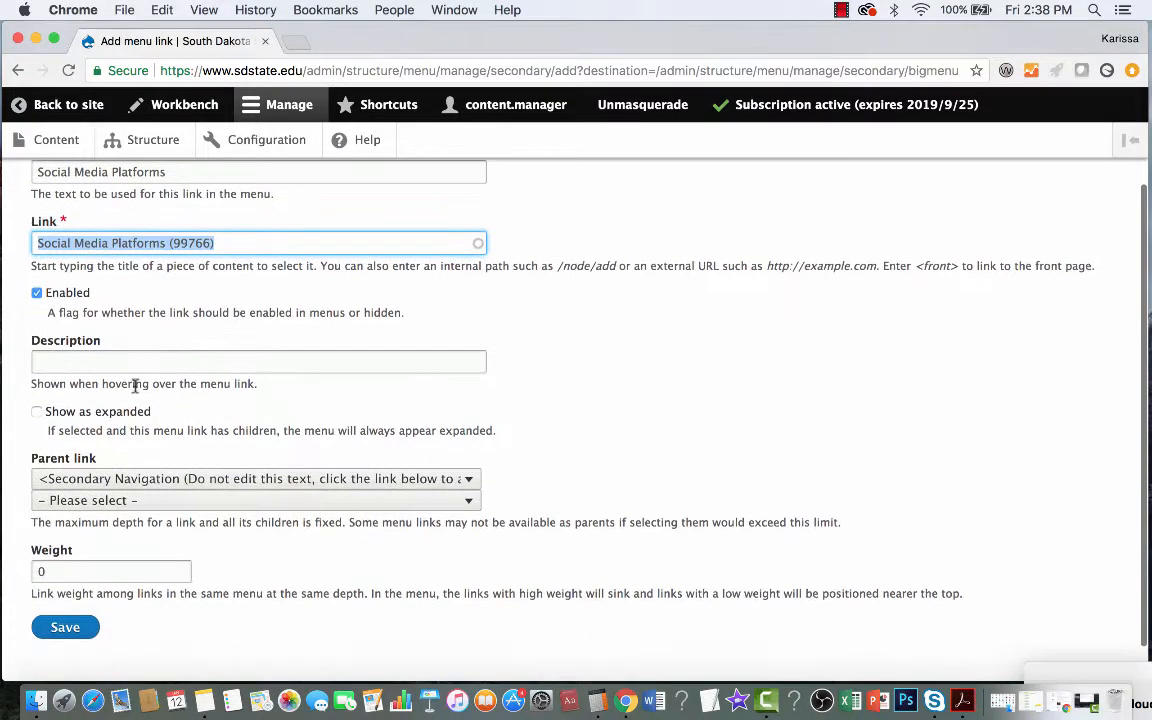
click(135, 361)
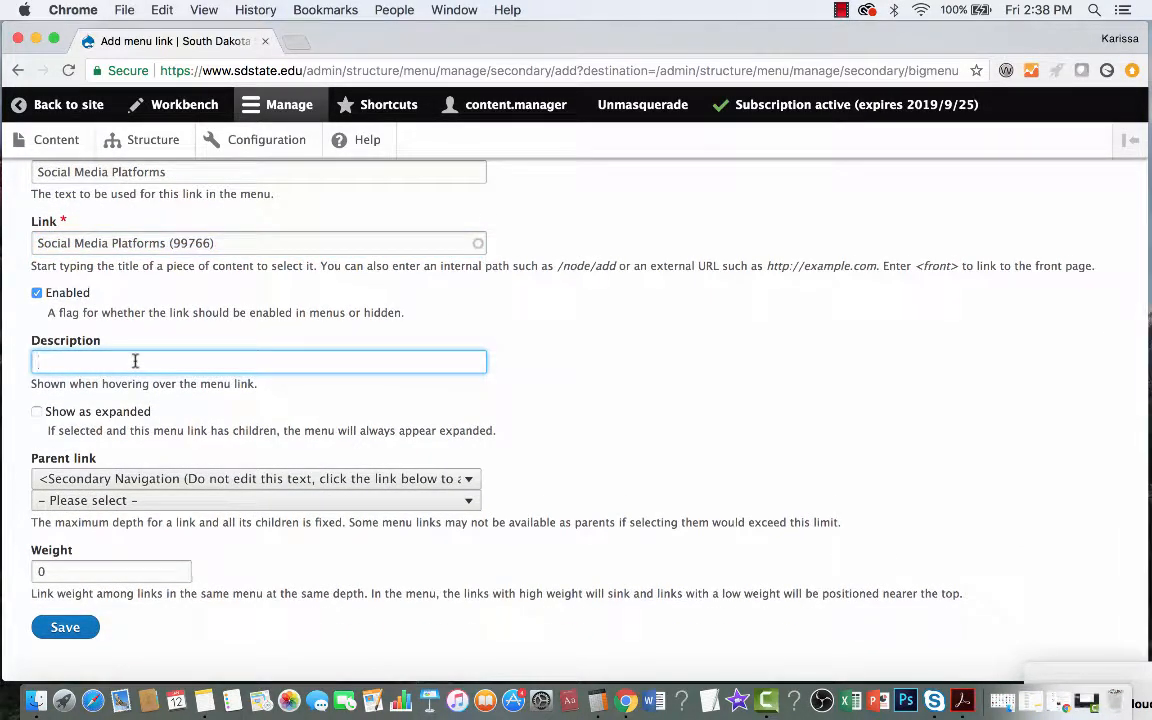
scroll(135, 361, up, 2)
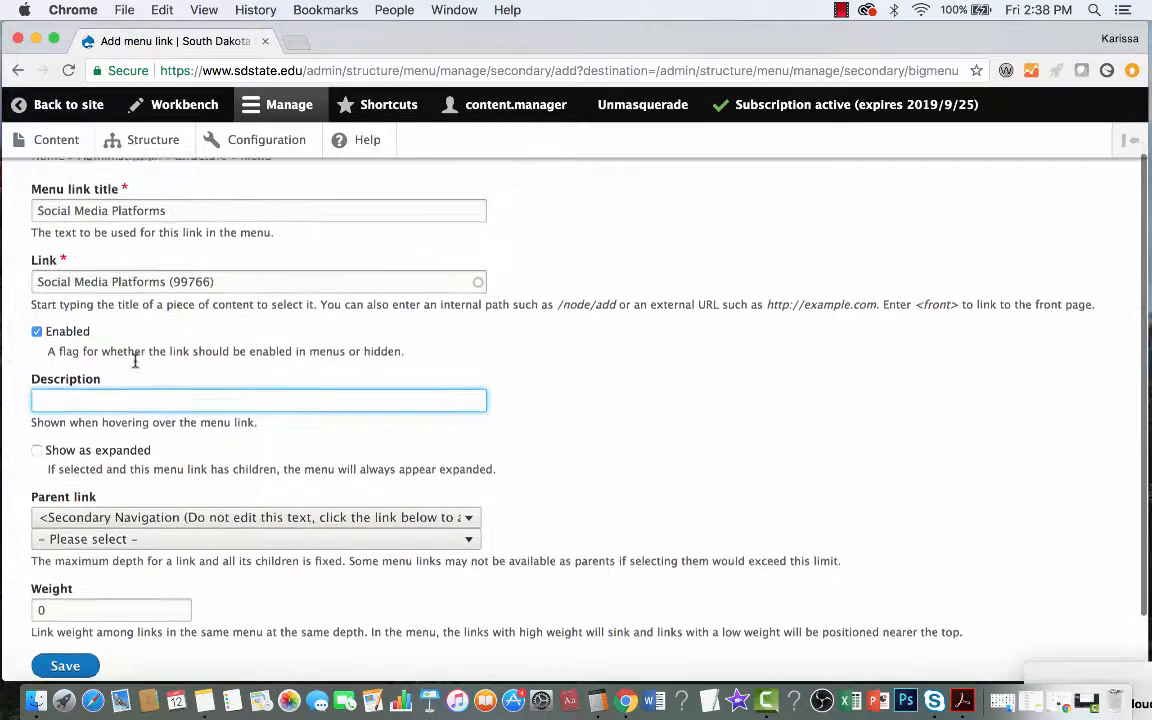
Enter "Social Media Platforms" as the menu link's description and enable Show as expanded.
text(Social Me)
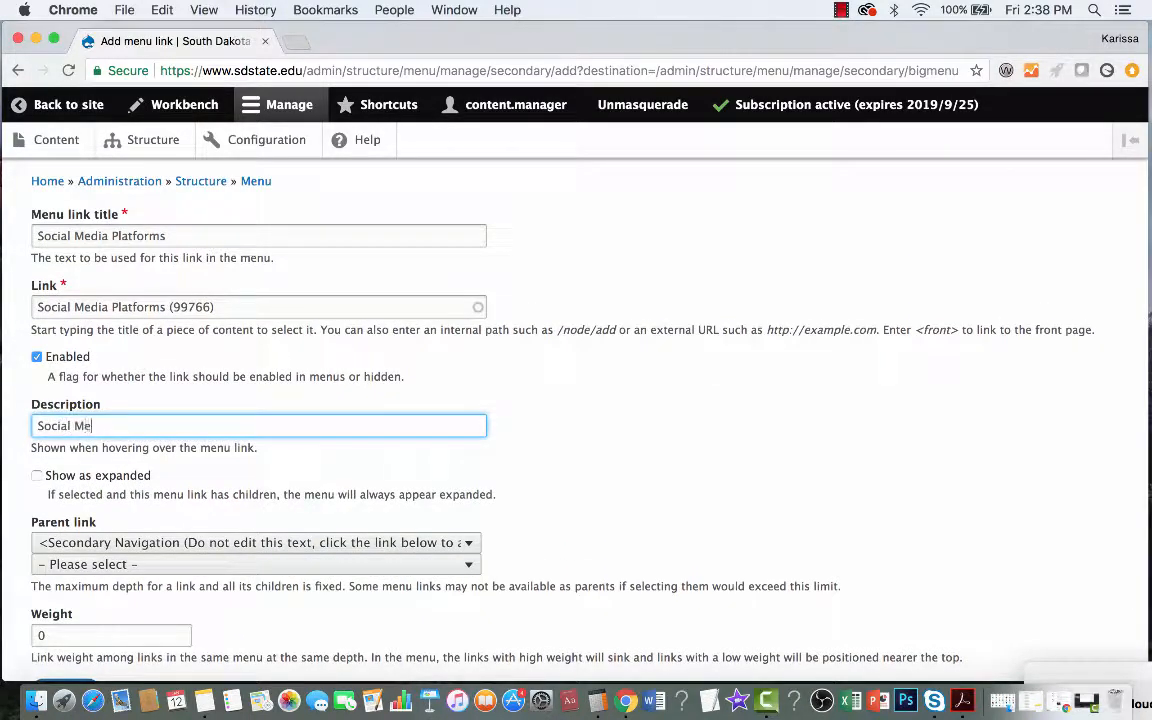
text(dia Platforms)
scroll(5, 275, down, 2)
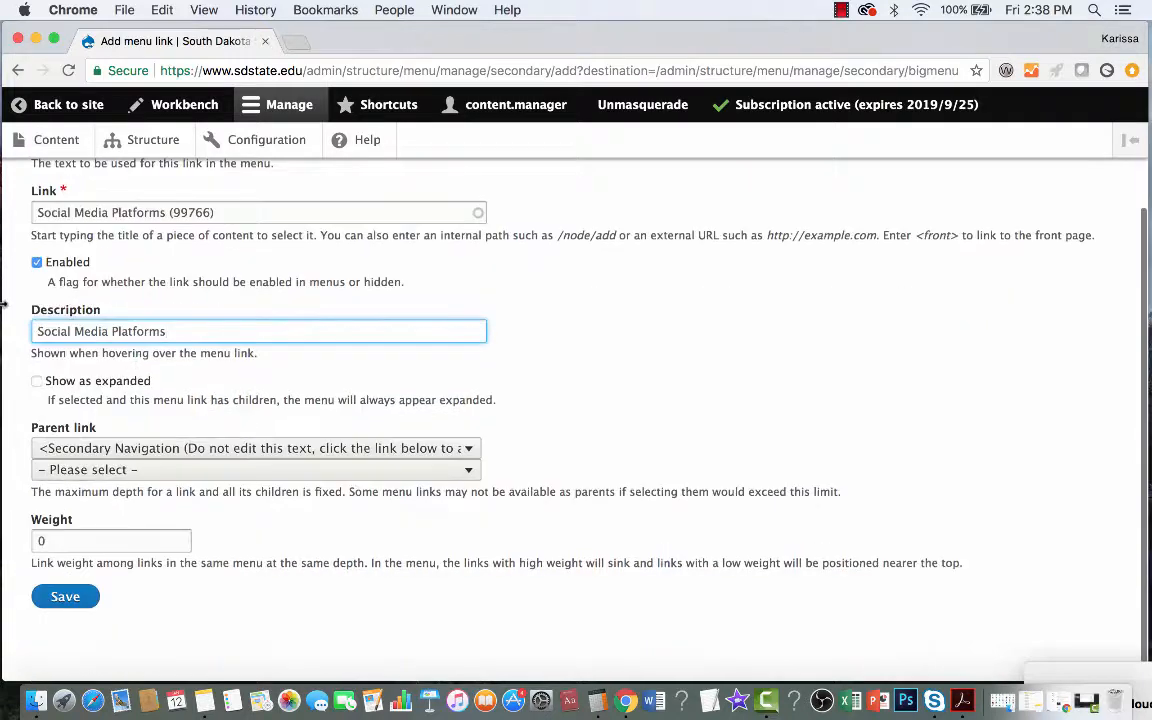
click(37, 382)
scroll(238, 432, down, 1)
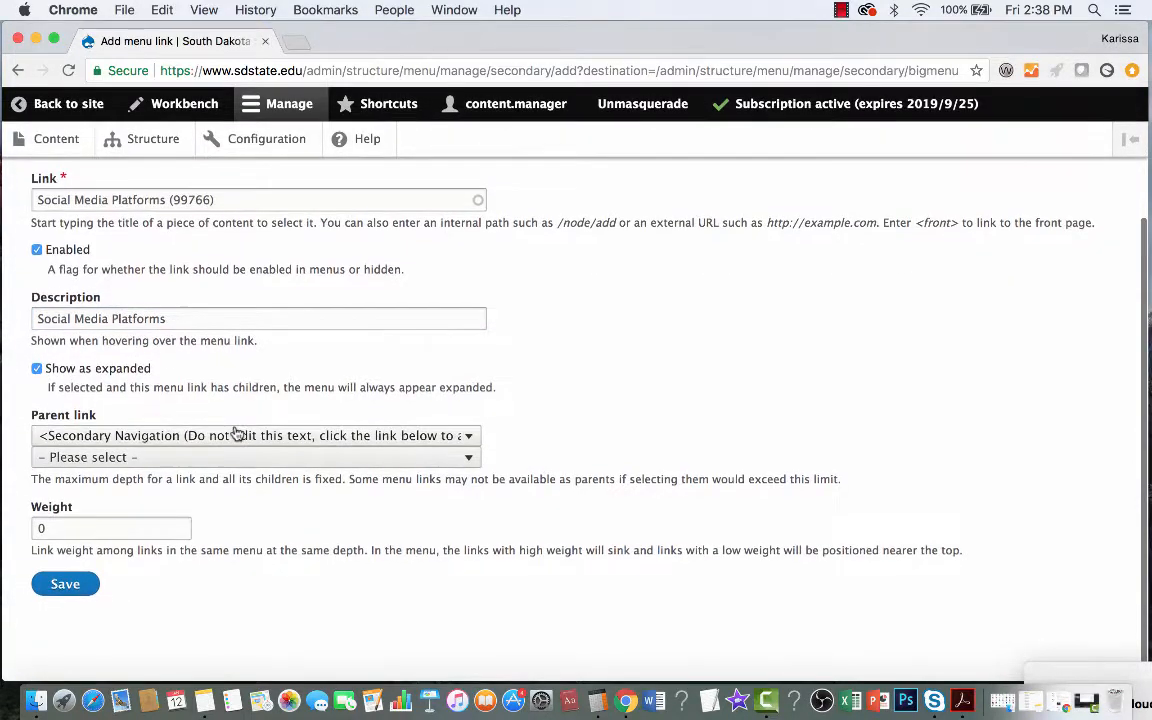
Open sdstate.edu/digital in a new browser tab and bring its side navigation into view.
click(297, 42)
text(sdstate.edu/)
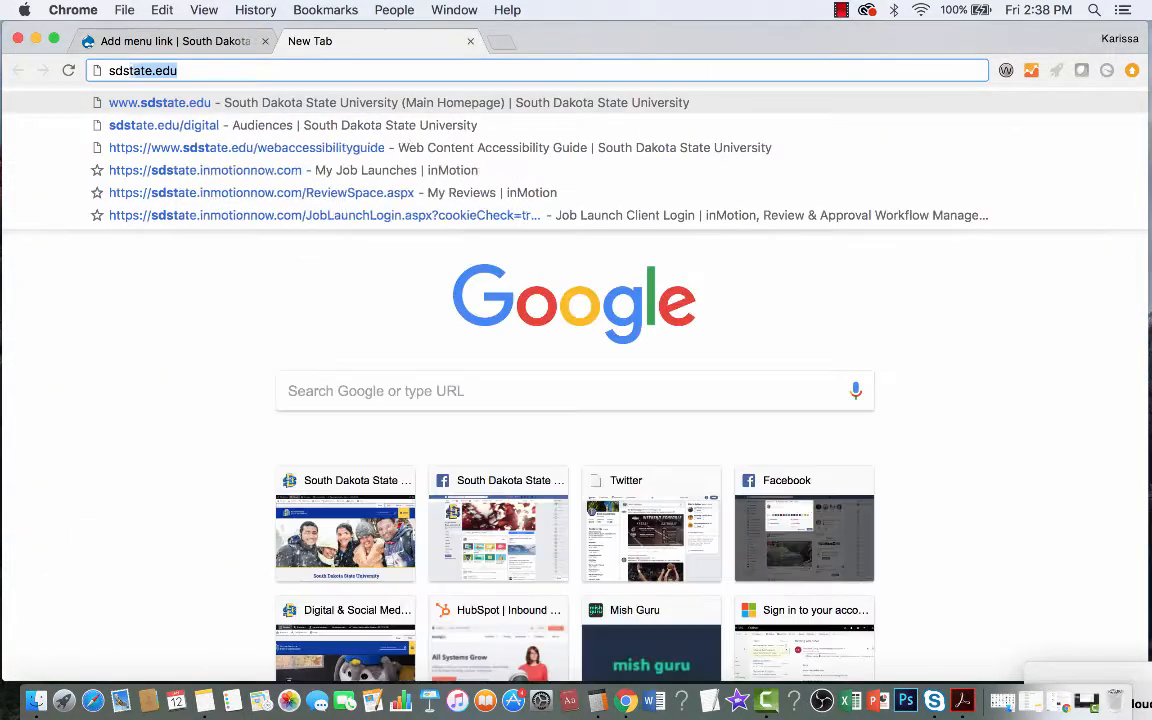
text(digital)
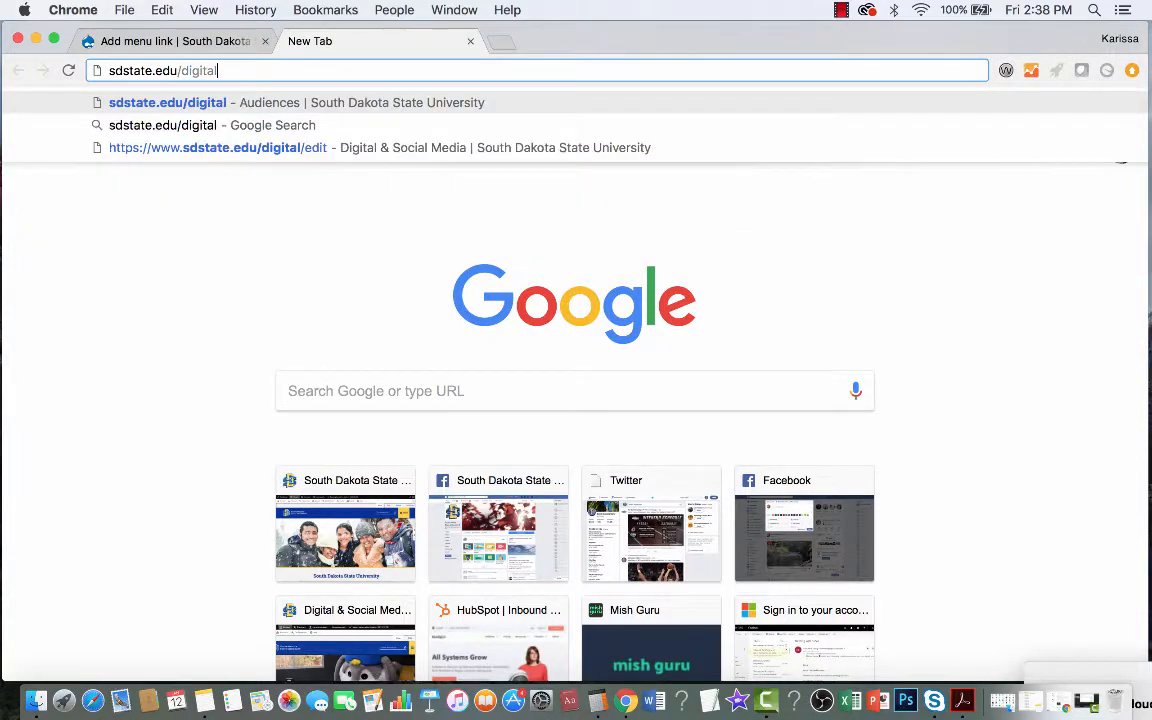
key(Return)
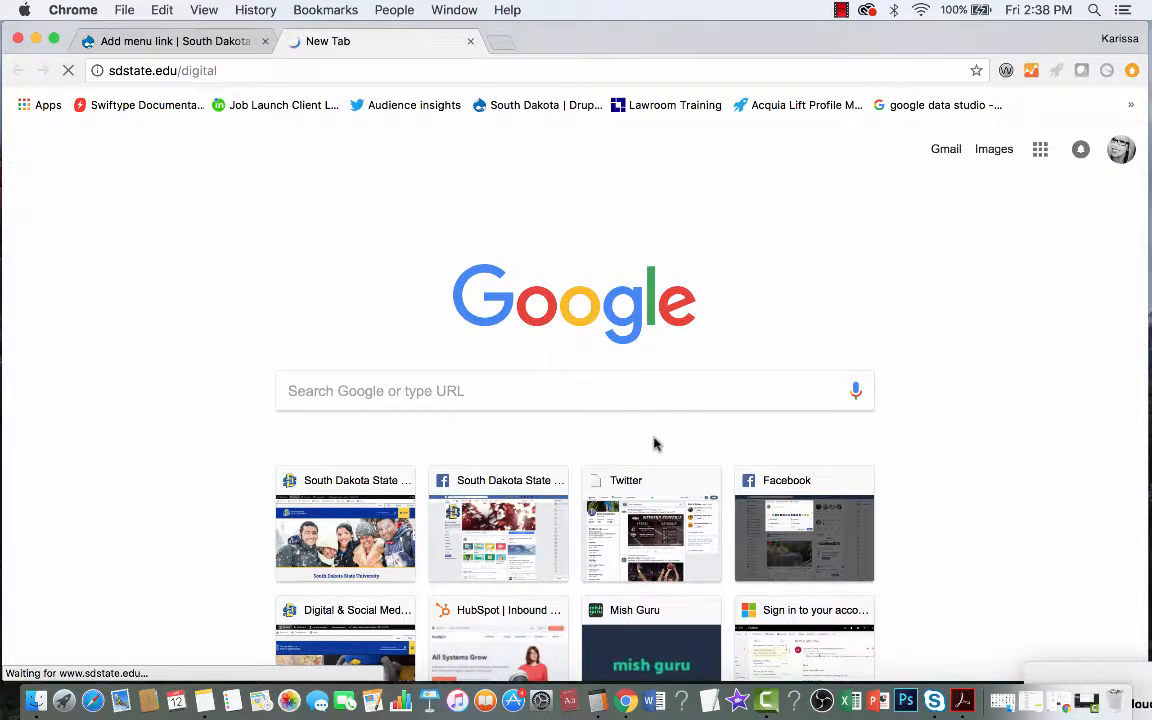
scroll(770, 425, down, 2)
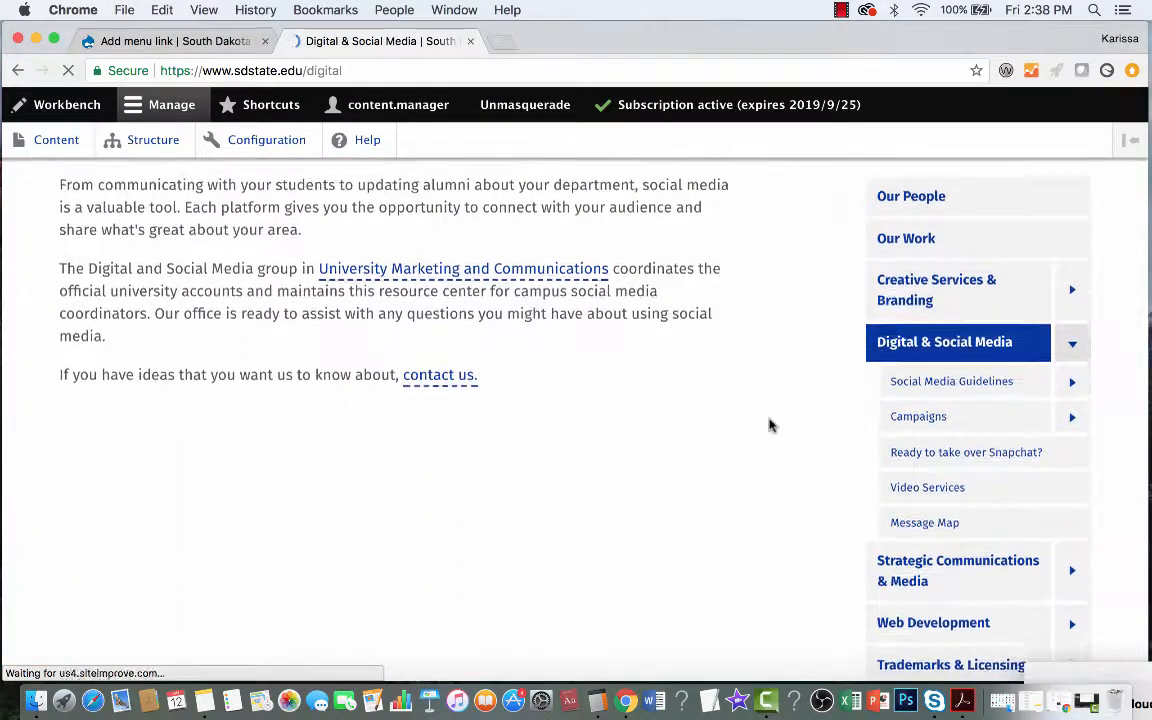
Expand and collapse the Digital & Social Media and Social Media Guidelines submenus to examine how child links display.
click(1076, 338)
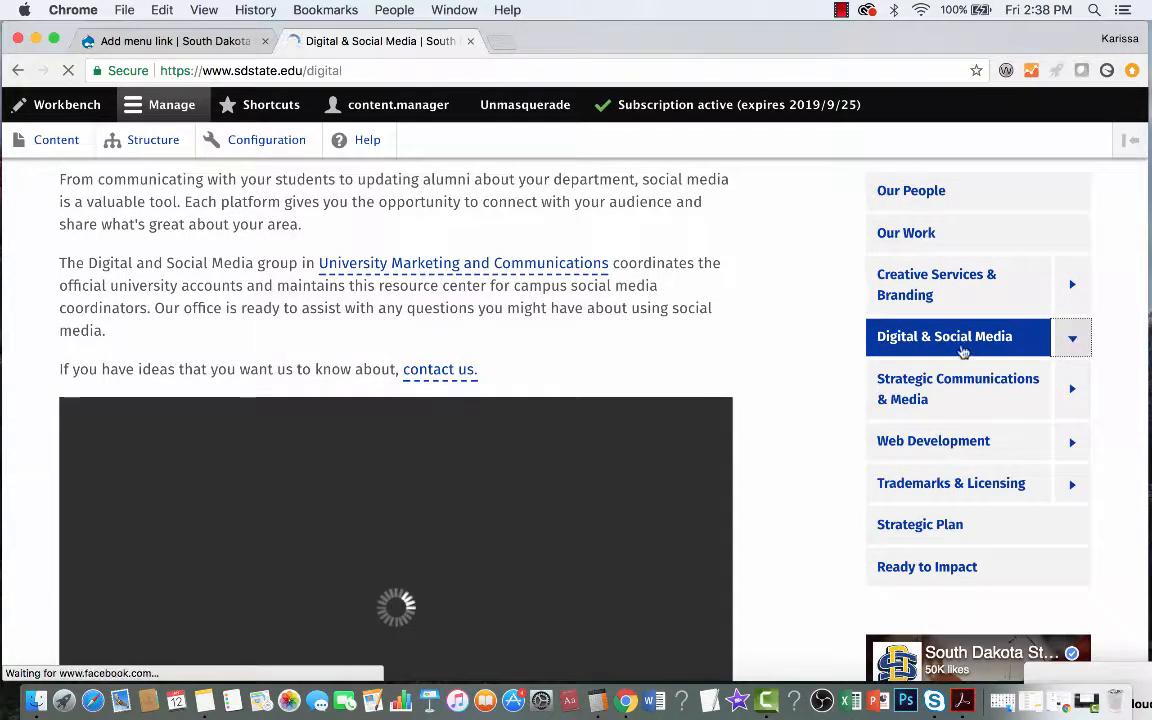
click(1076, 341)
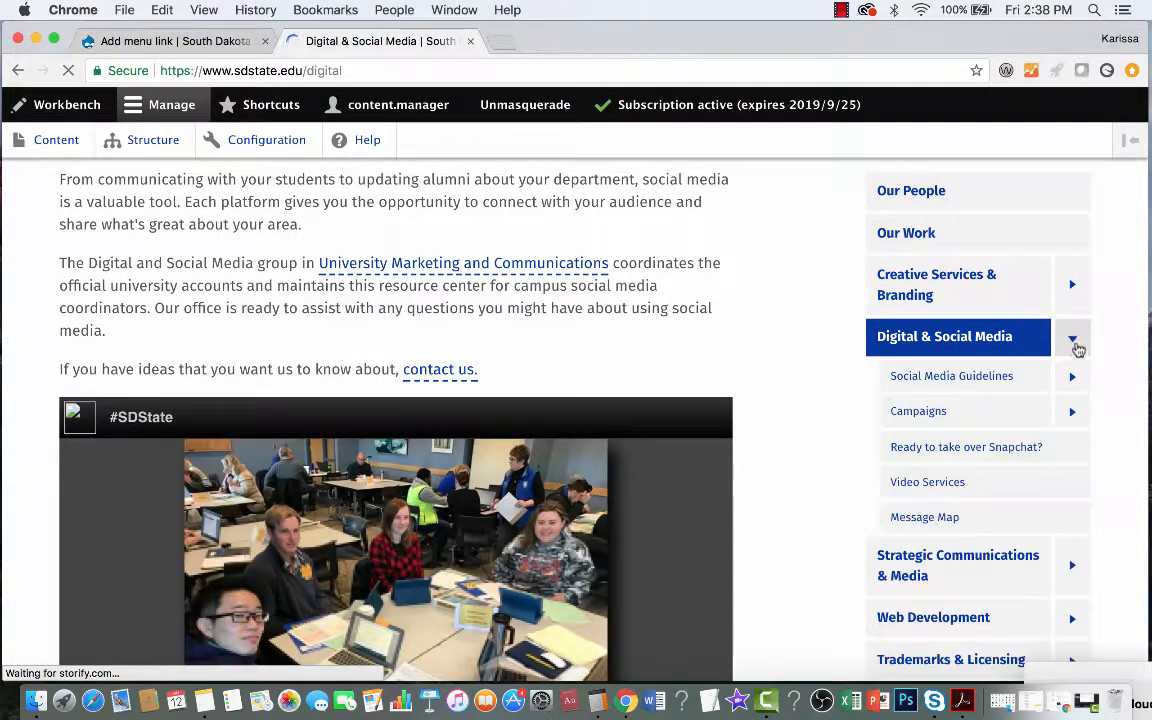
click(1076, 341)
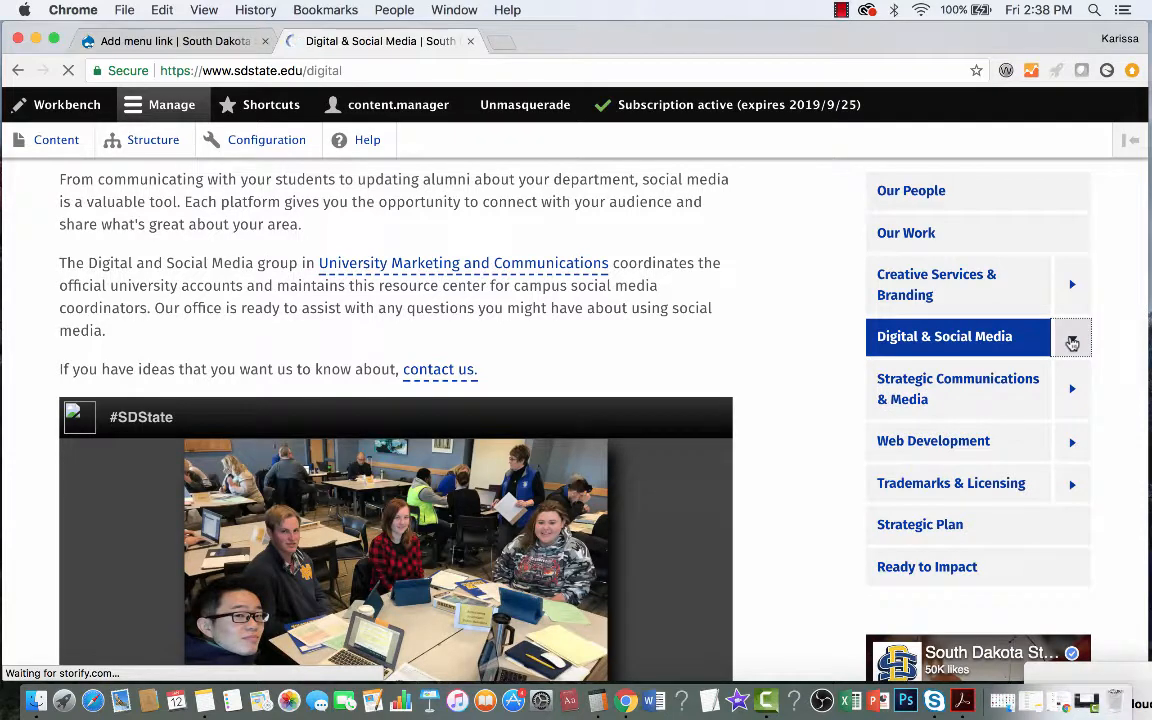
click(1074, 339)
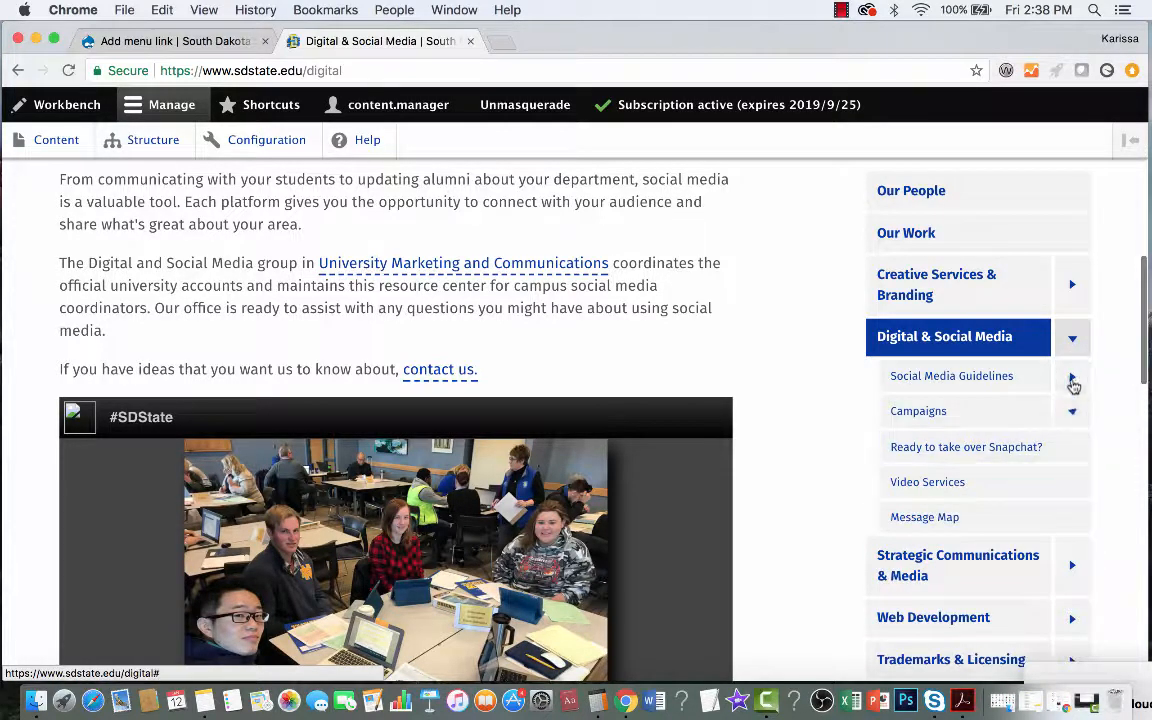
click(1072, 381)
click(1071, 383)
click(1064, 381)
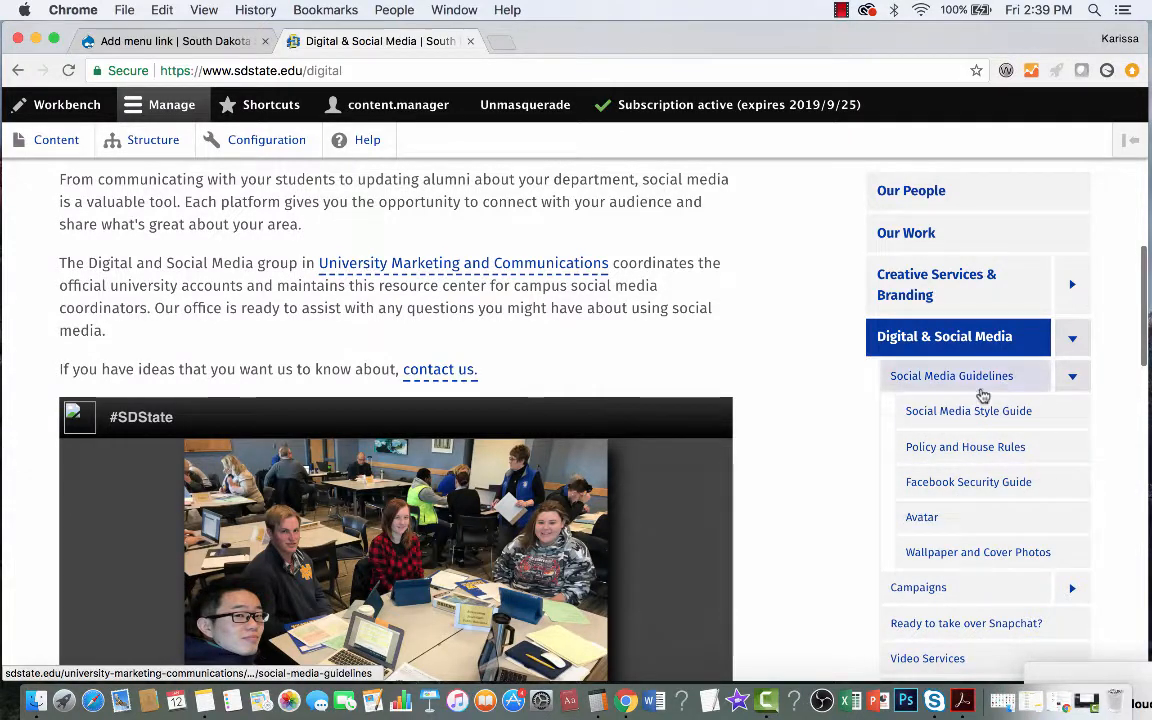
click(1073, 378)
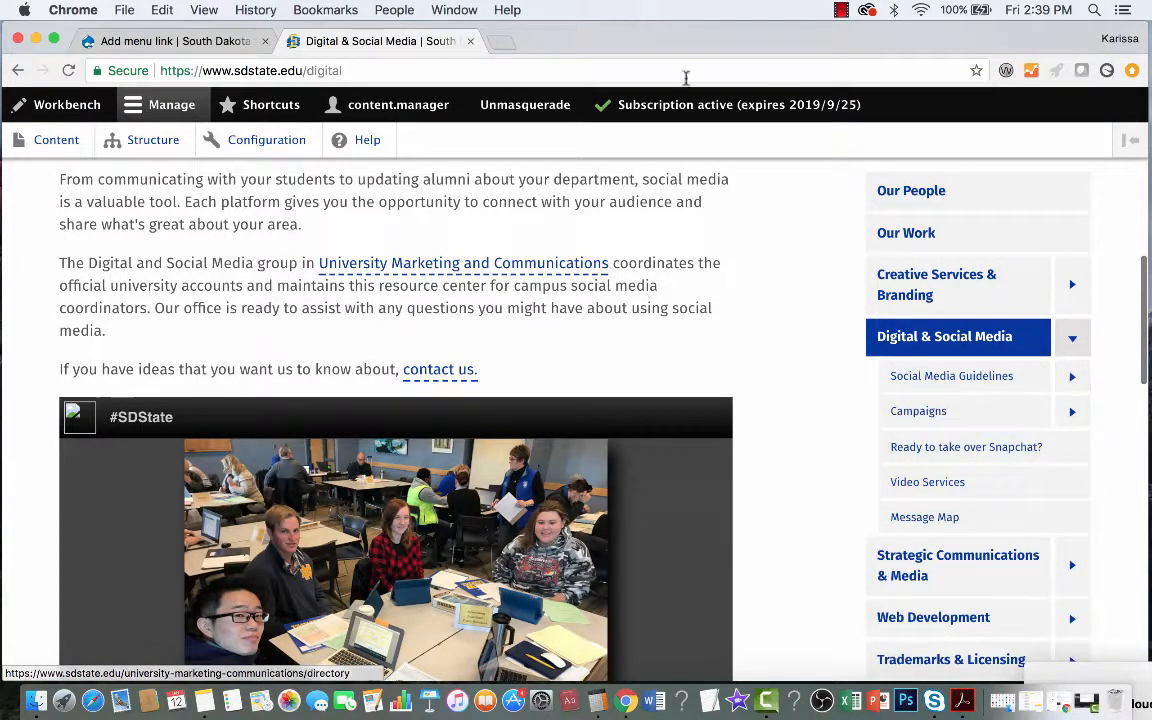
Return to the new menu link form and choose University Marketing & as the parent link under Secondary Navigation.
click(180, 41)
scroll(339, 368, up, 2)
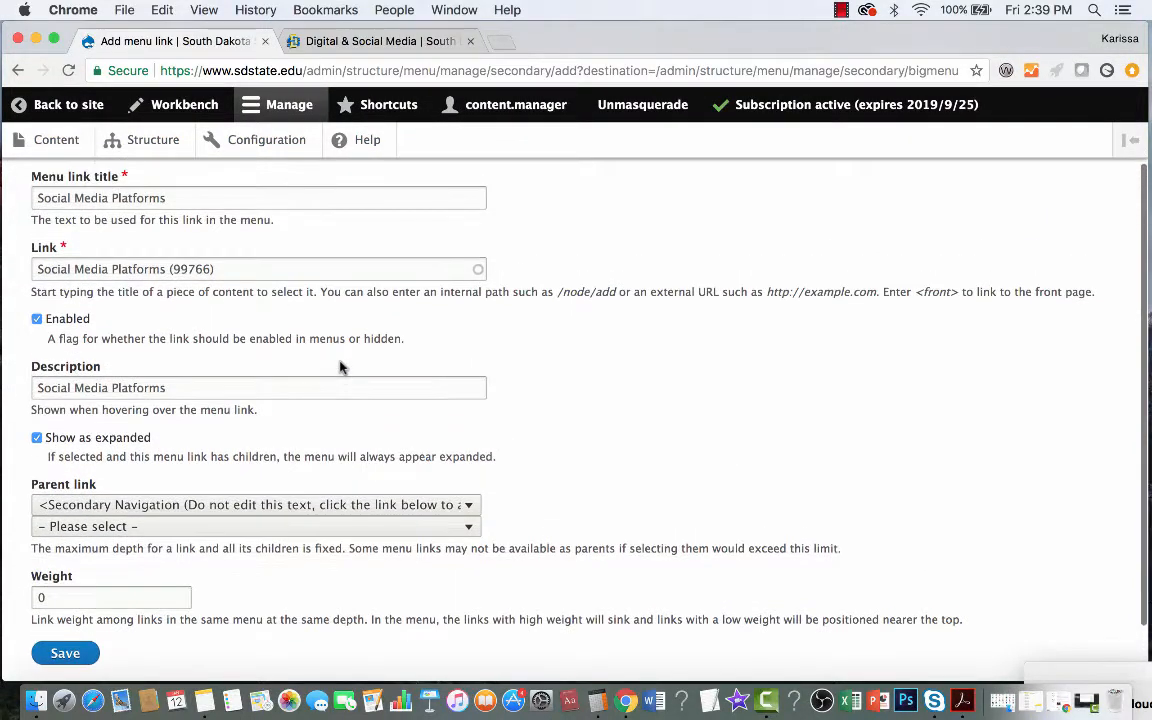
scroll(339, 368, down, 2)
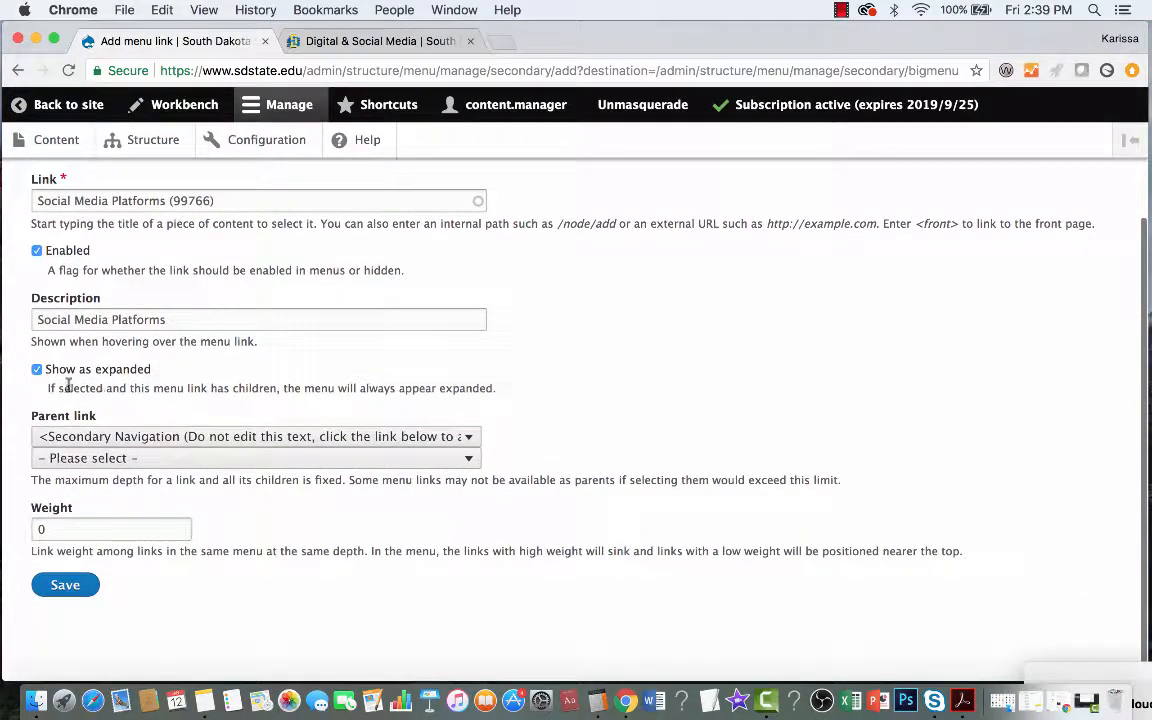
click(233, 458)
scroll(355, 461, down, 5)
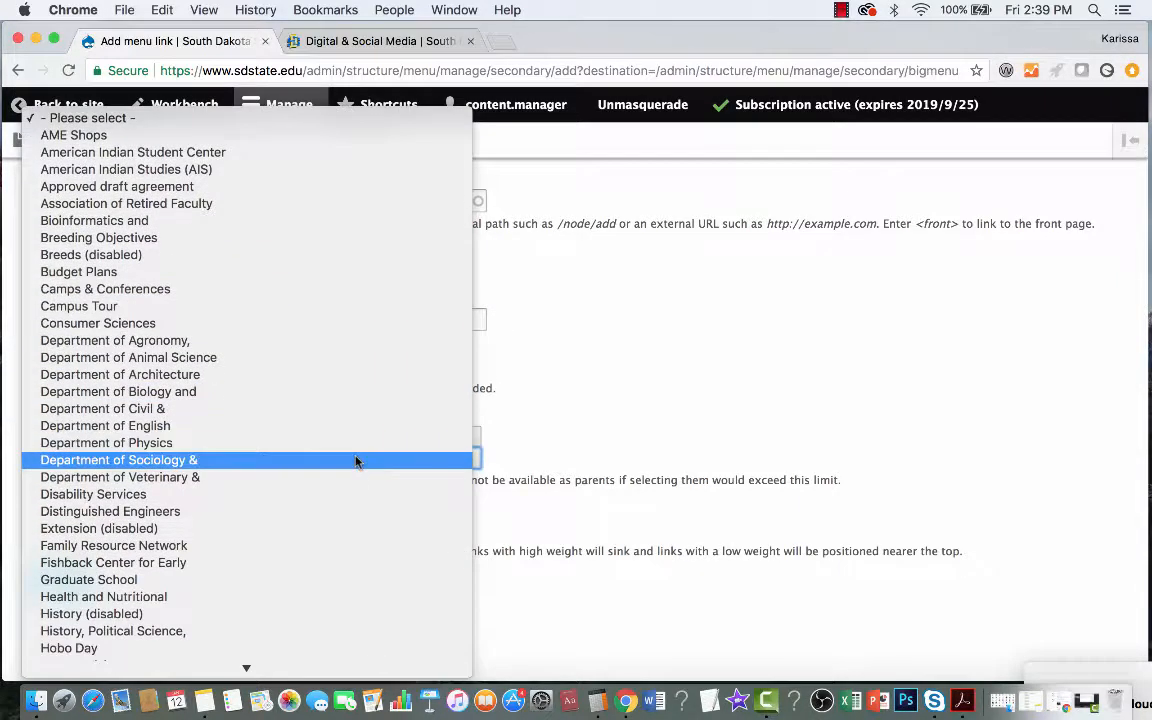
scroll(355, 461, down, 12)
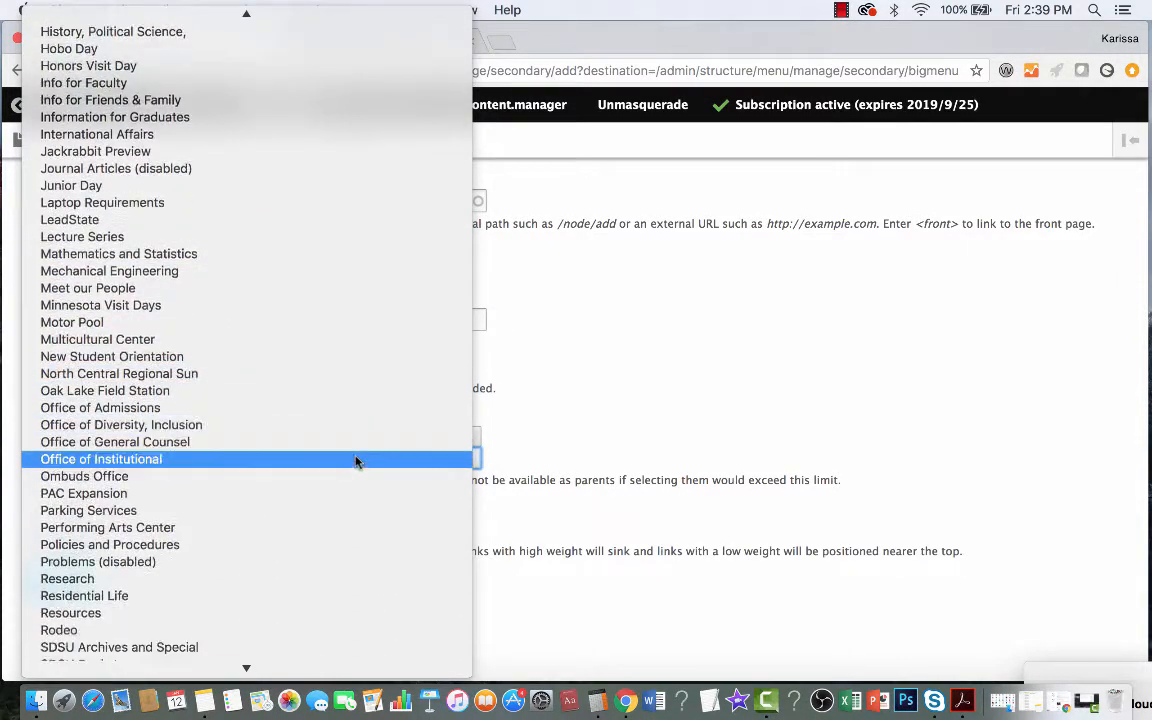
scroll(355, 461, down, 6)
scroll(355, 461, up, 16)
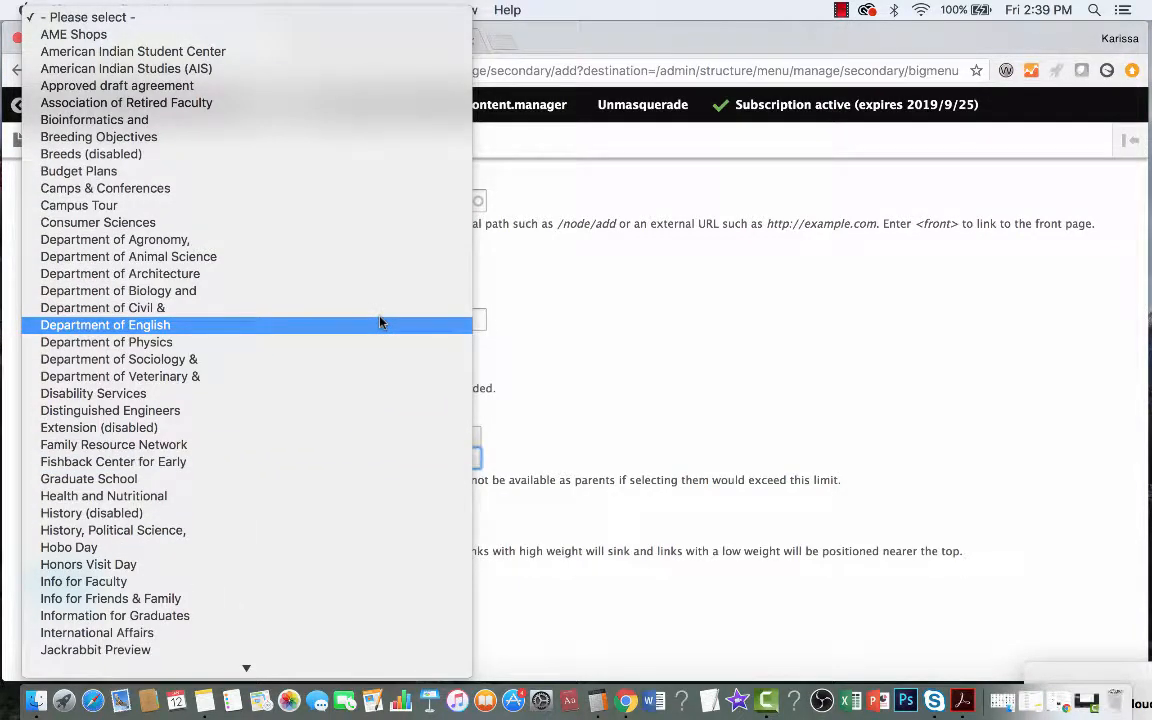
scroll(380, 320, down, 4)
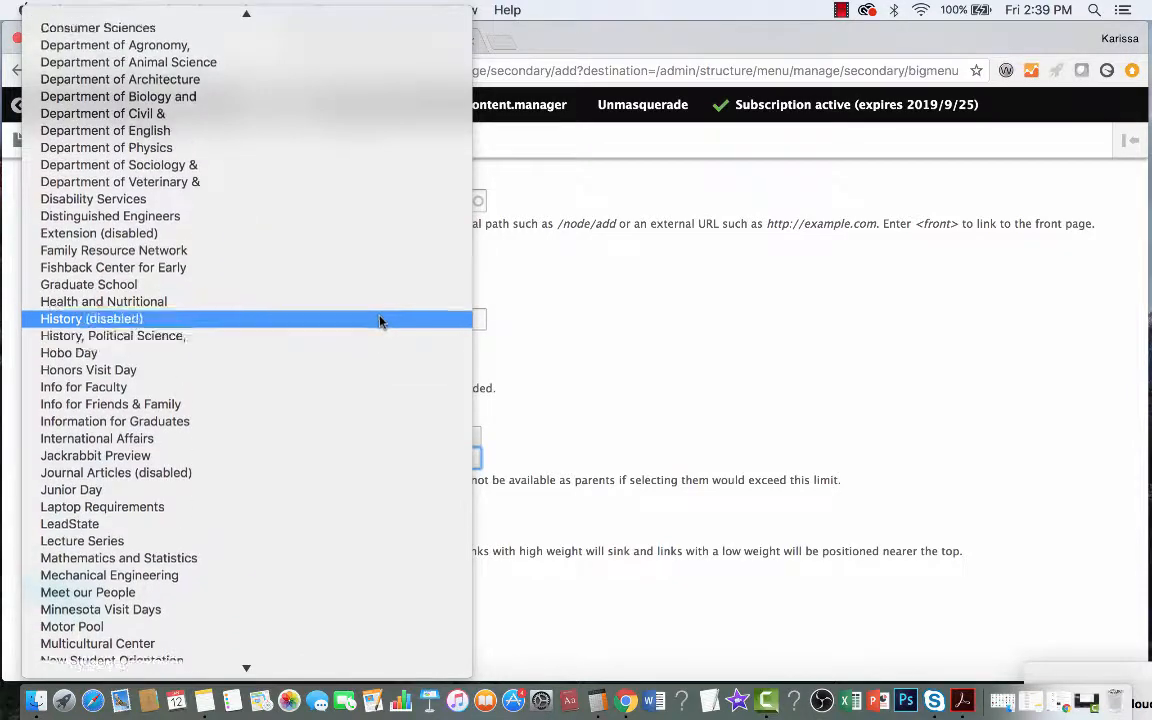
scroll(380, 320, up, 4)
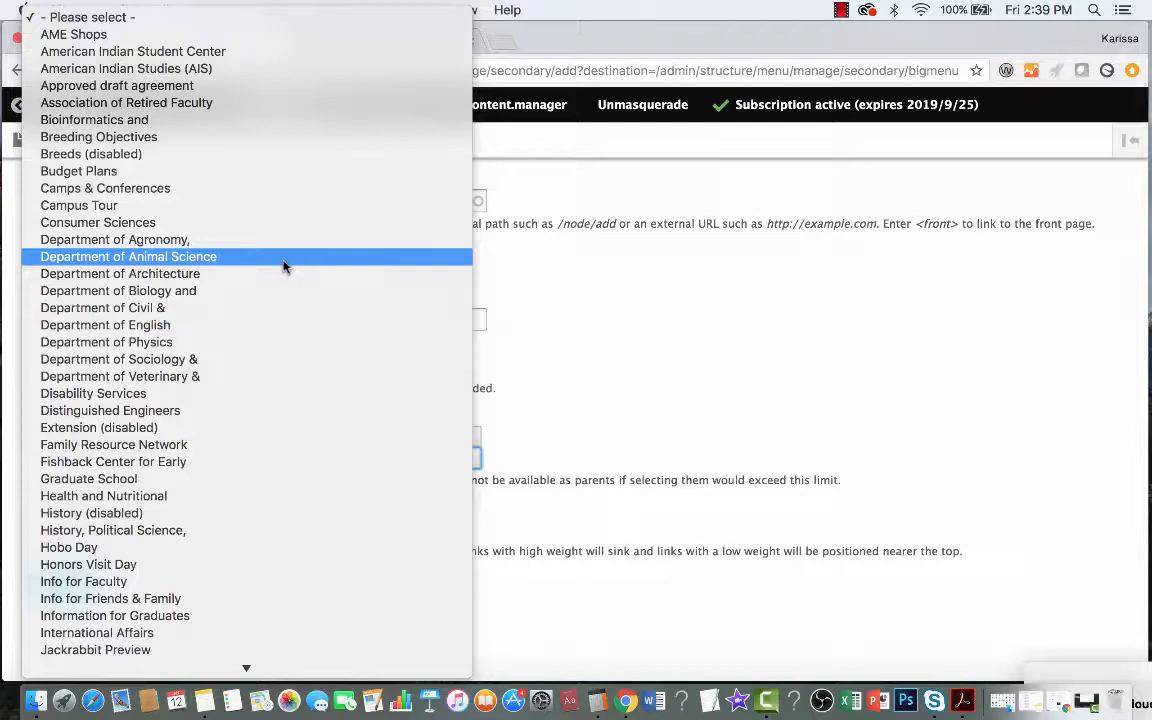
key(u)
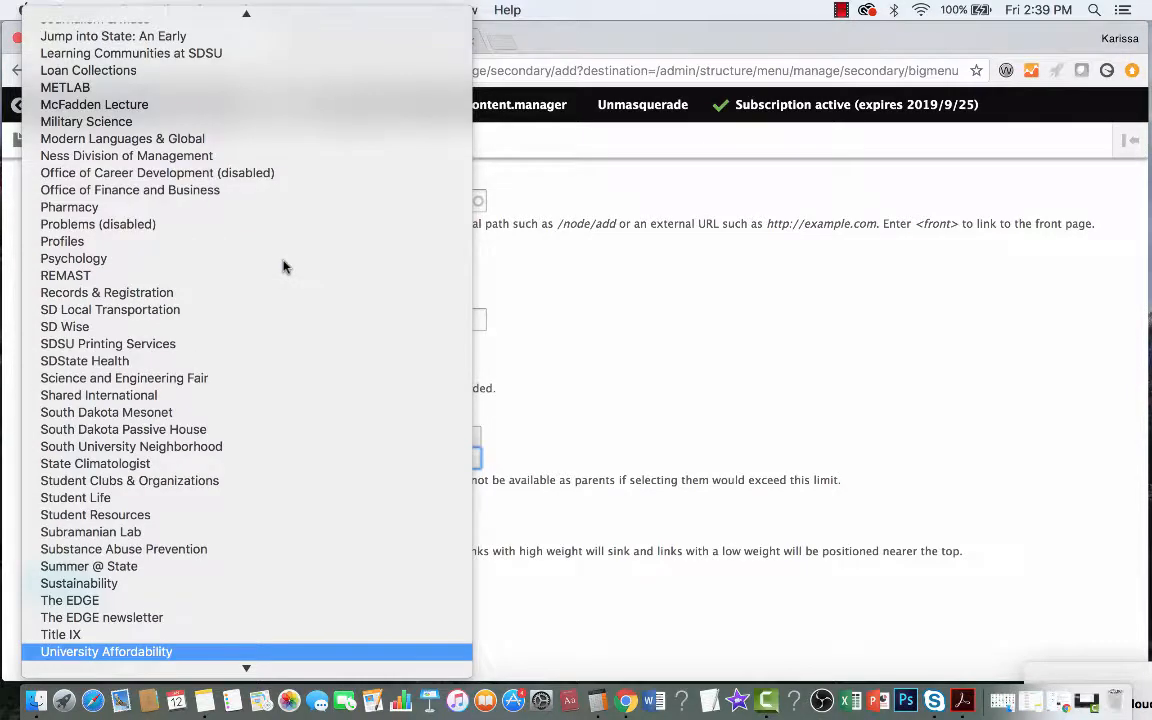
key(u)
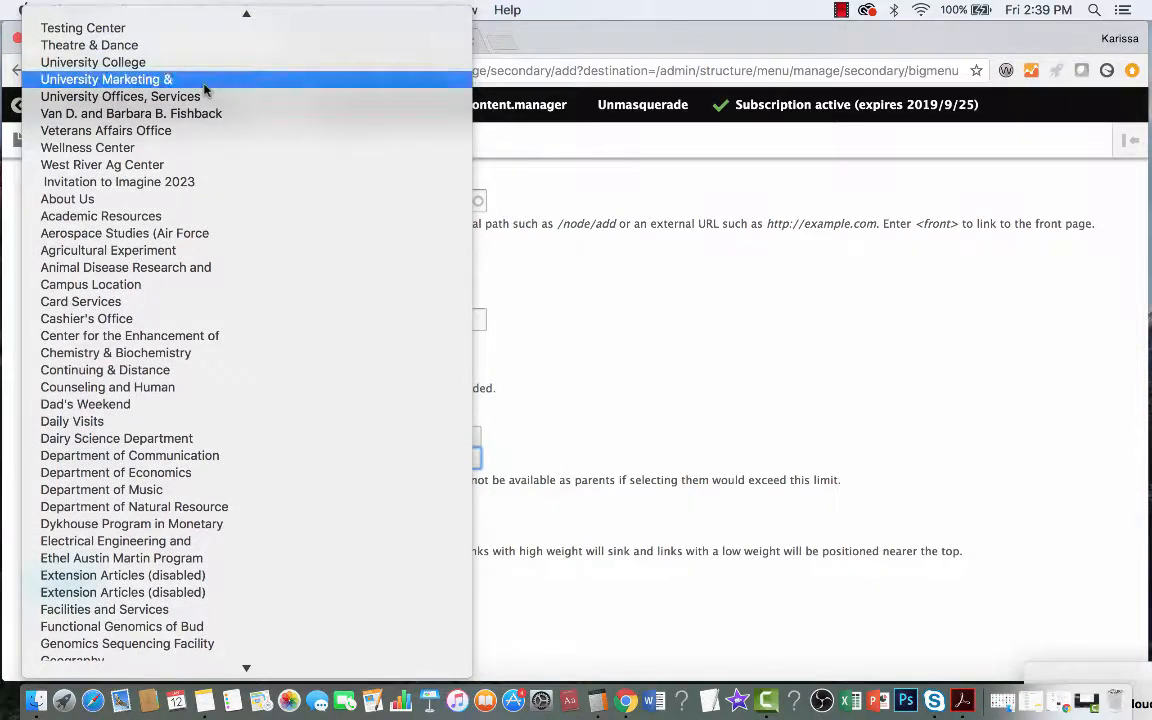
click(205, 86)
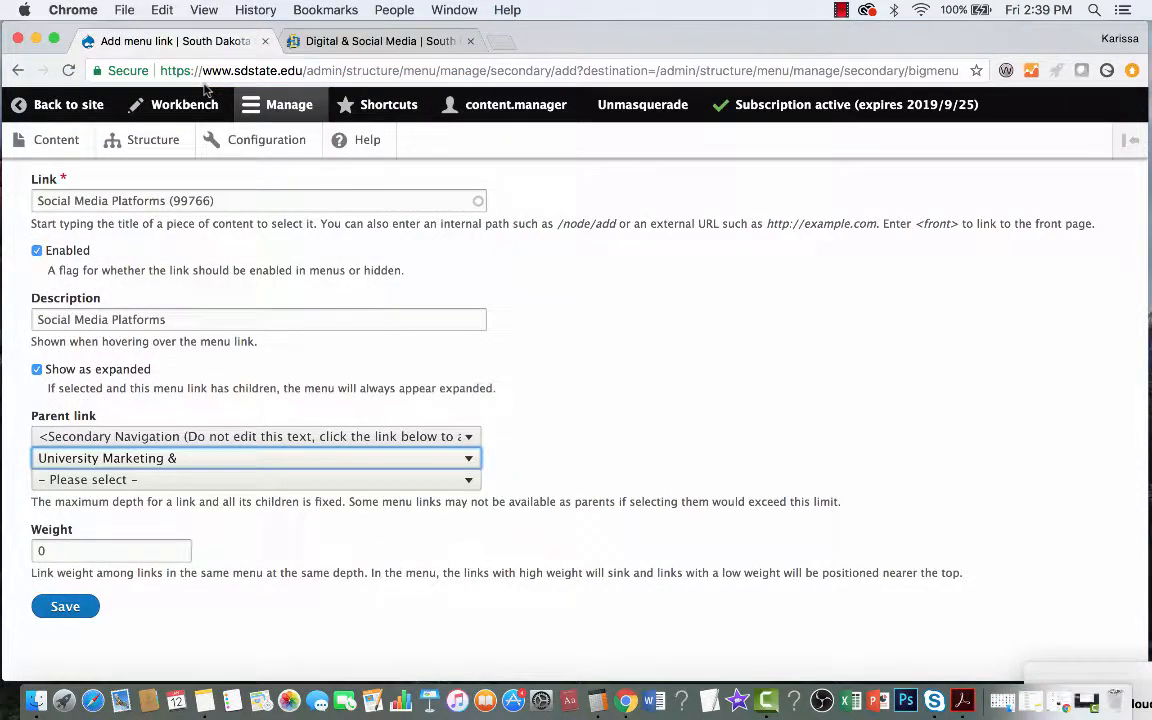
Set Digital & Social Media as the next parent level, leave the level below unselected, and save the menu link.
click(278, 481)
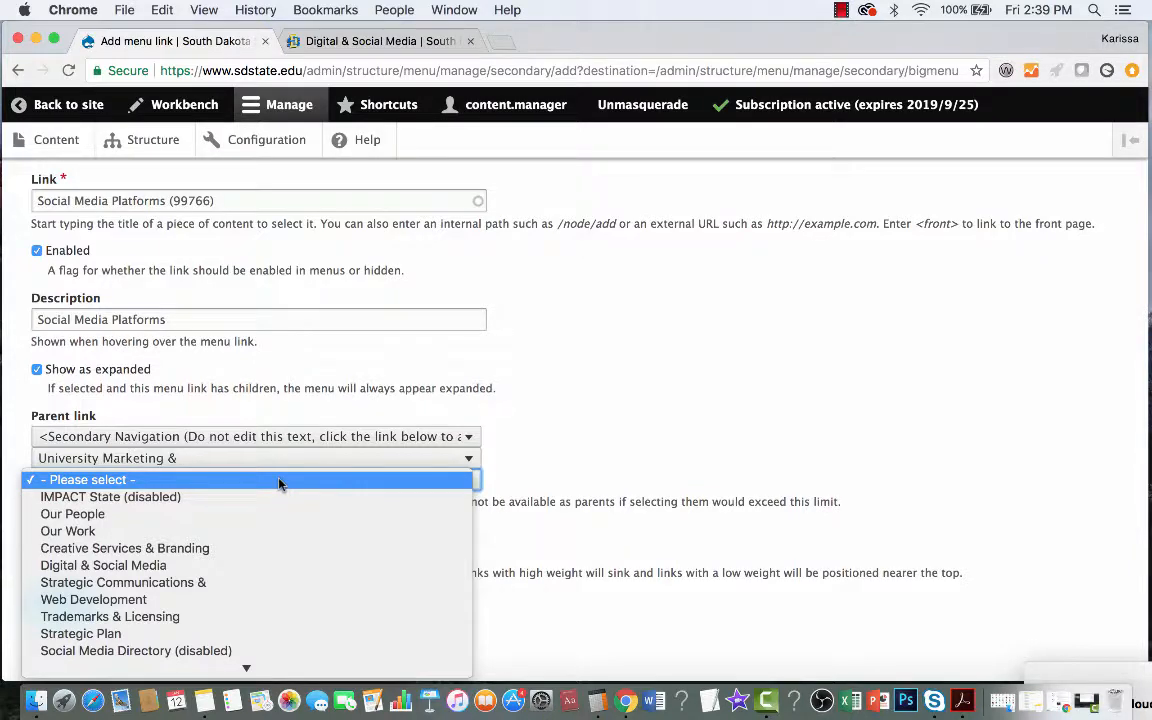
click(224, 569)
scroll(523, 504, down, 2)
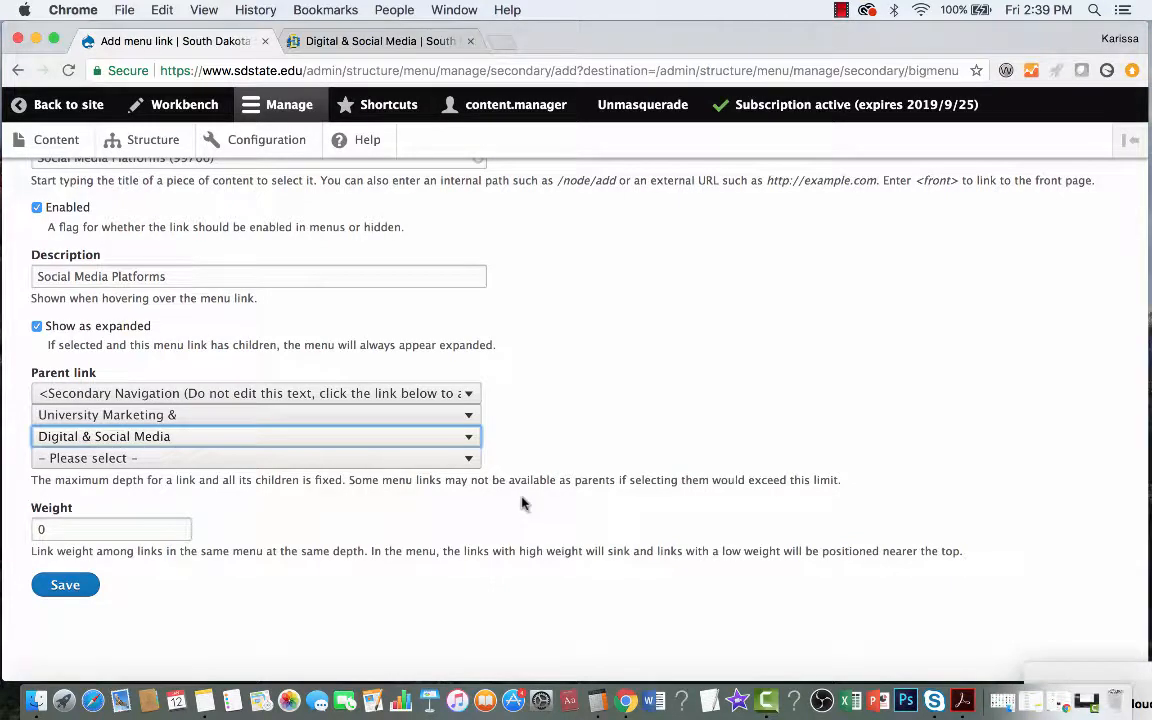
click(458, 460)
click(658, 459)
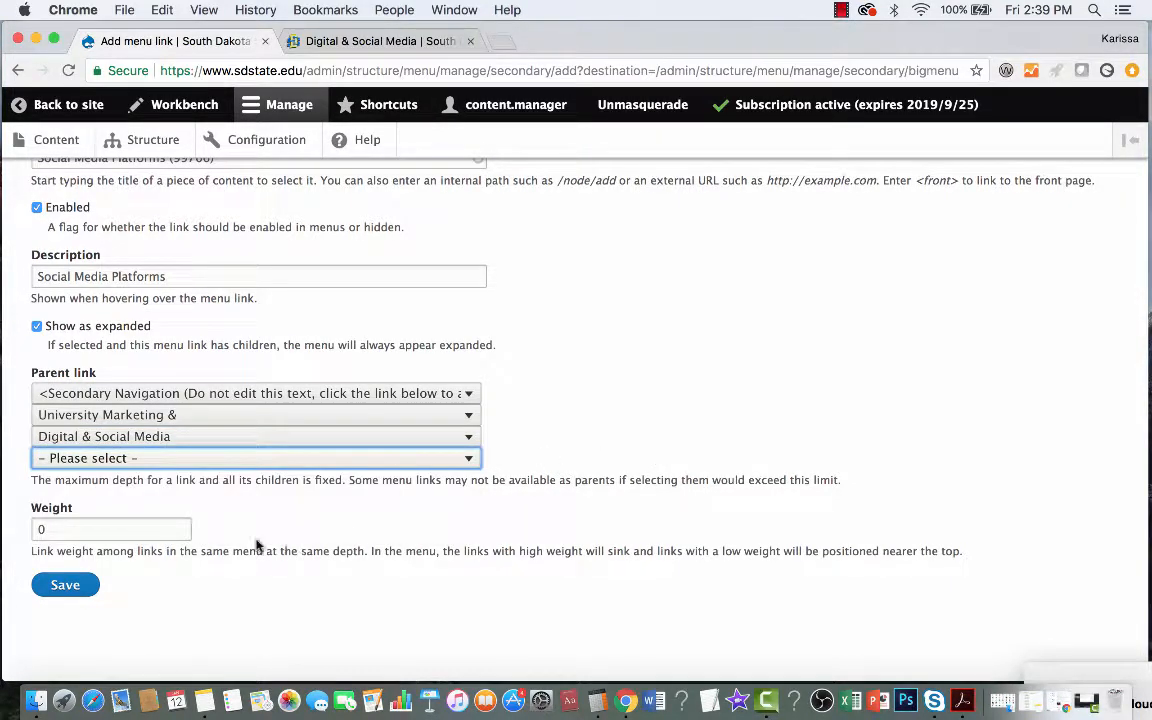
click(66, 586)
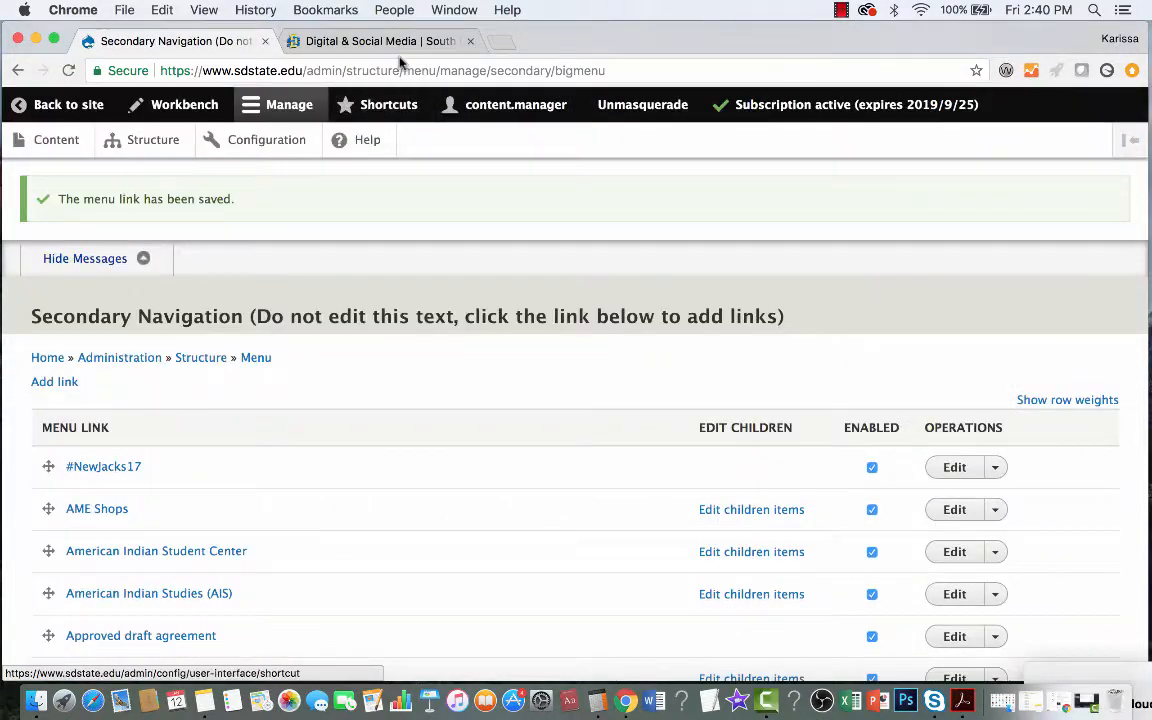
Reload the Digital & Social Media page and check the position of the Social Media Platforms link in its submenu.
click(398, 42)
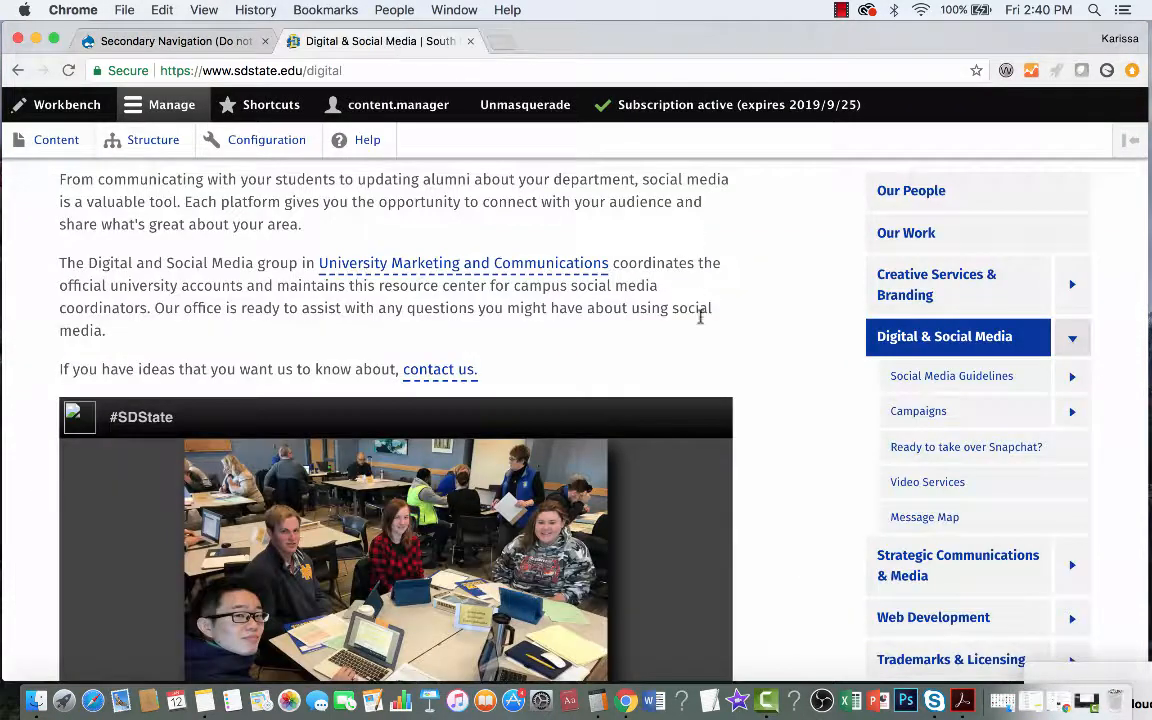
click(459, 263)
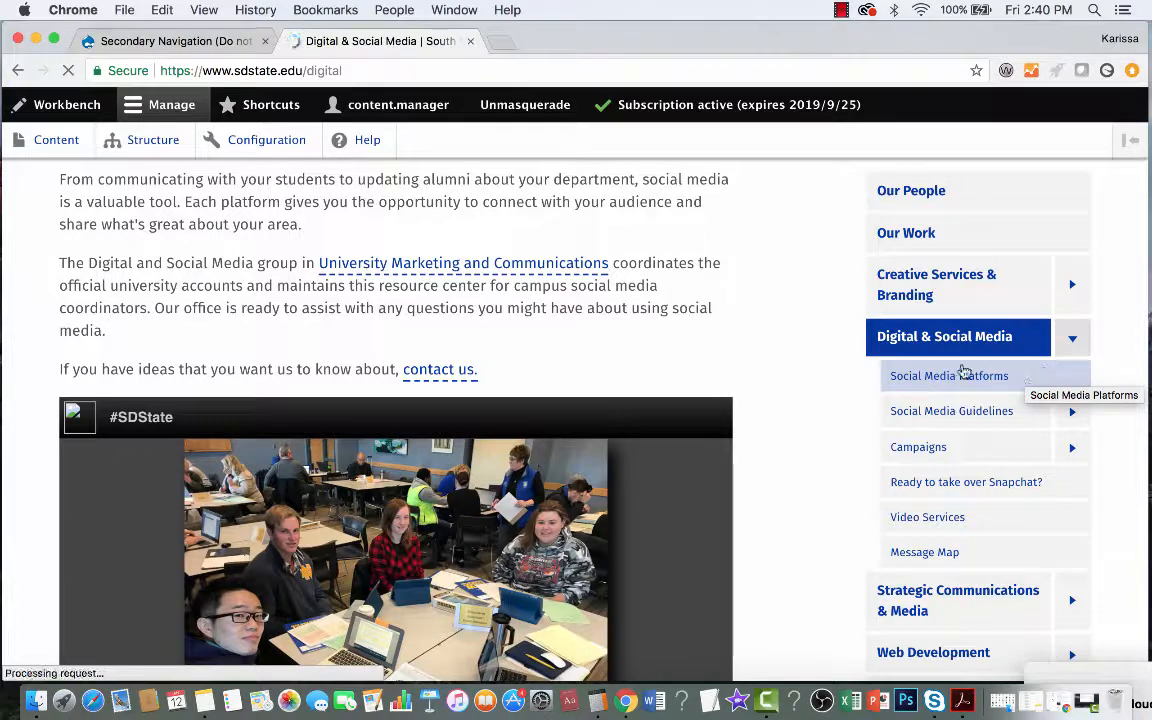
click(200, 41)
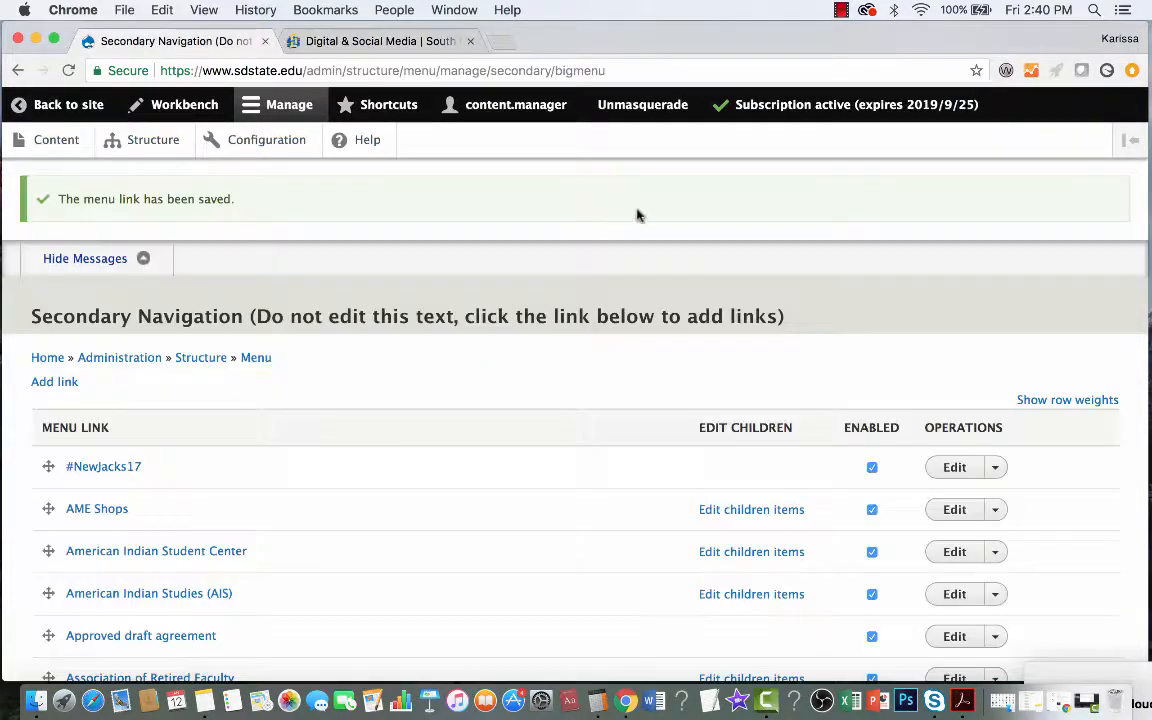
click(320, 38)
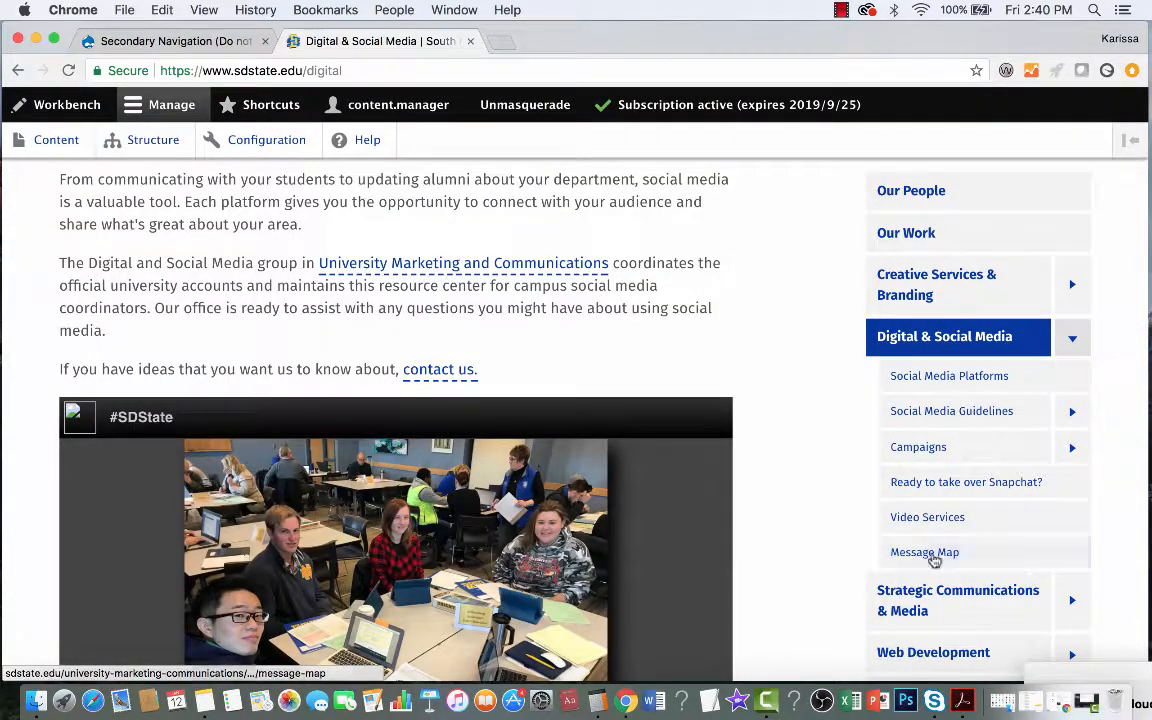
Return to the Secondary Navigation list, search for "university marketing", and open the child items of University Marketing & Communications.
click(215, 41)
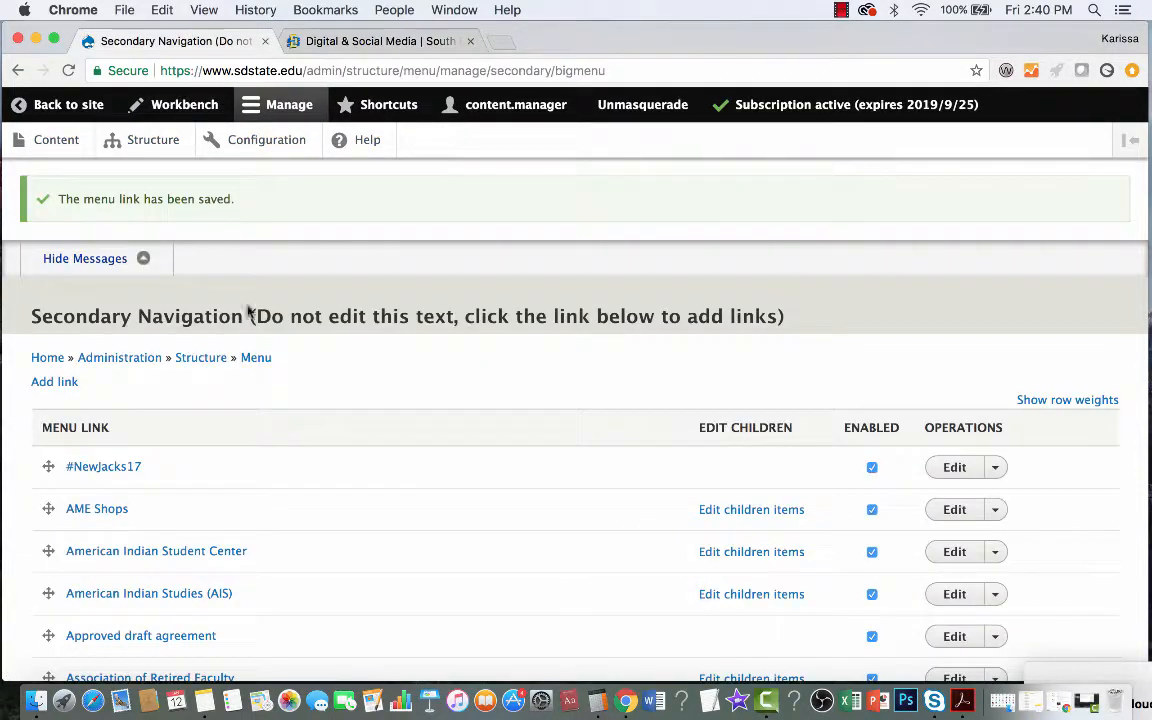
scroll(252, 337, down, 1)
scroll(252, 339, up, 1)
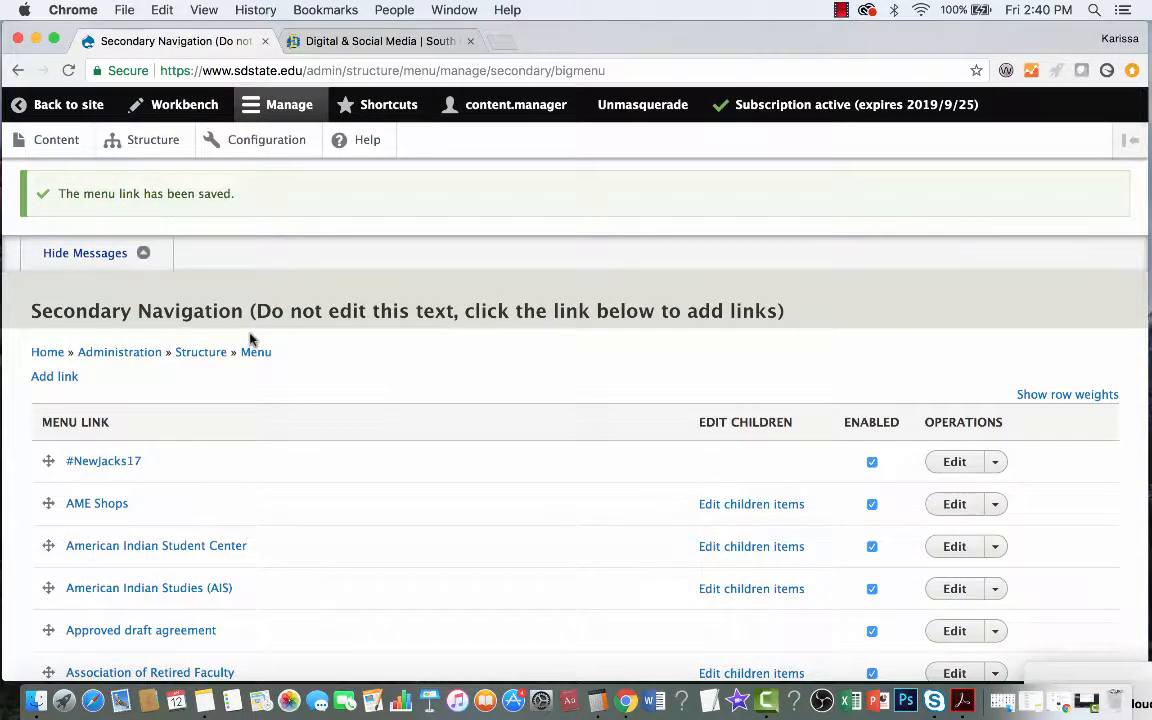
key(super+f)
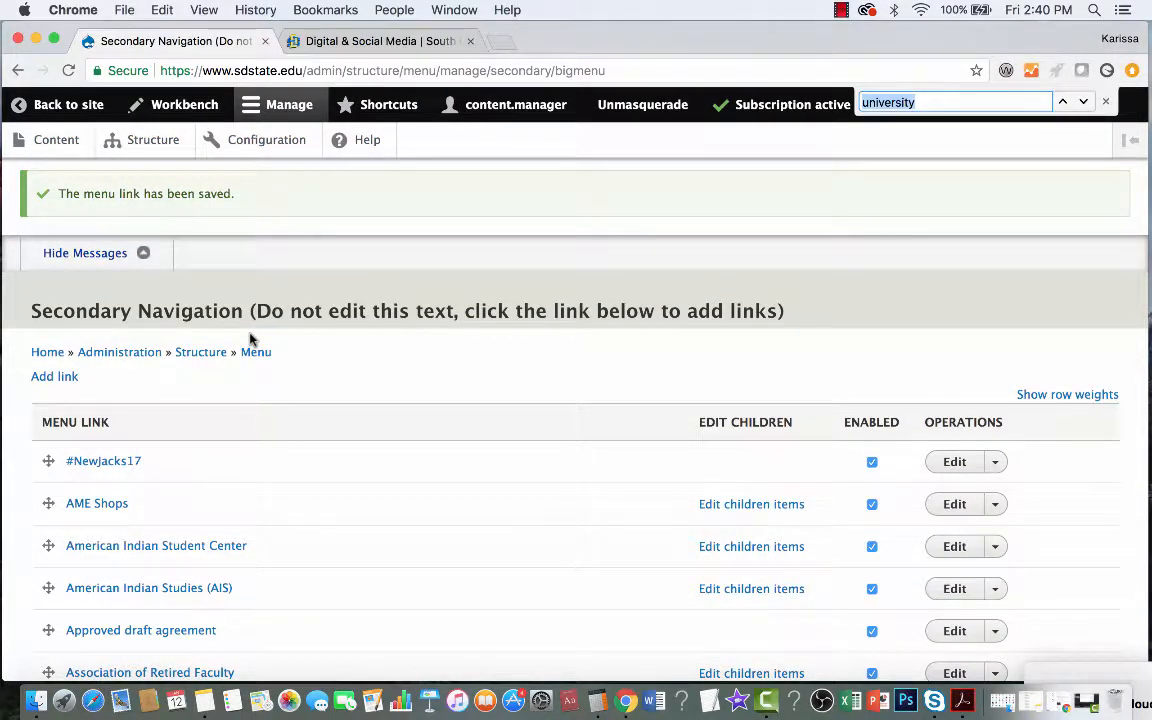
text(unive)
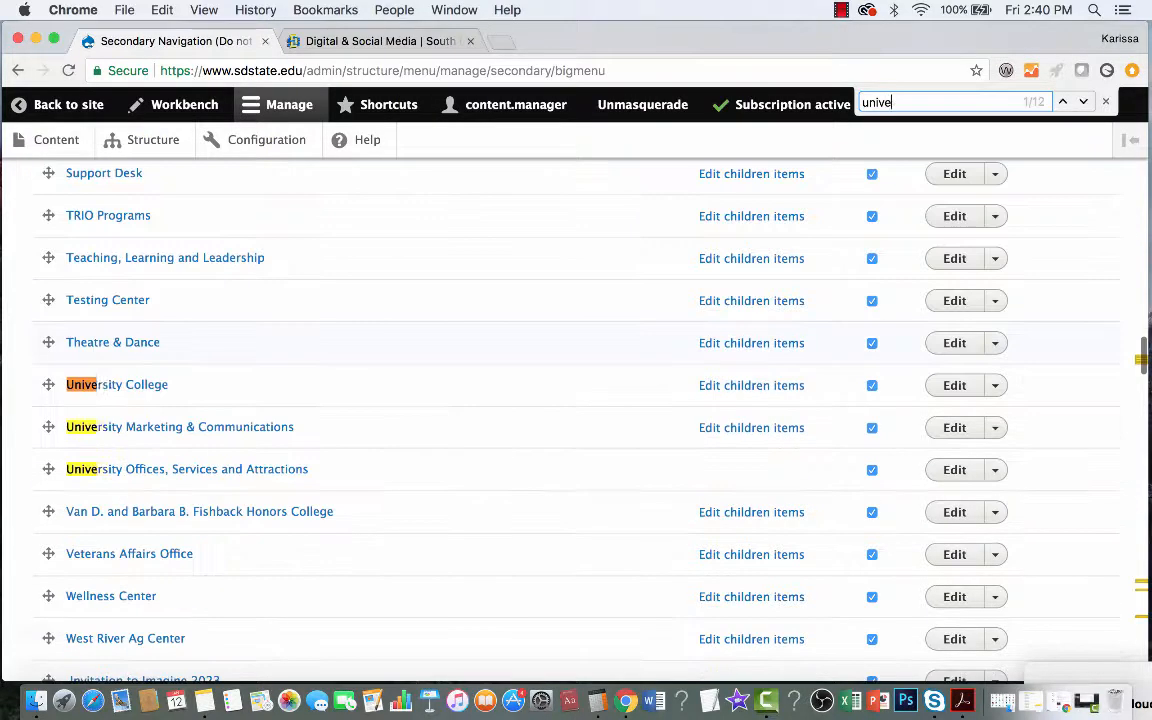
text(rsity marketing)
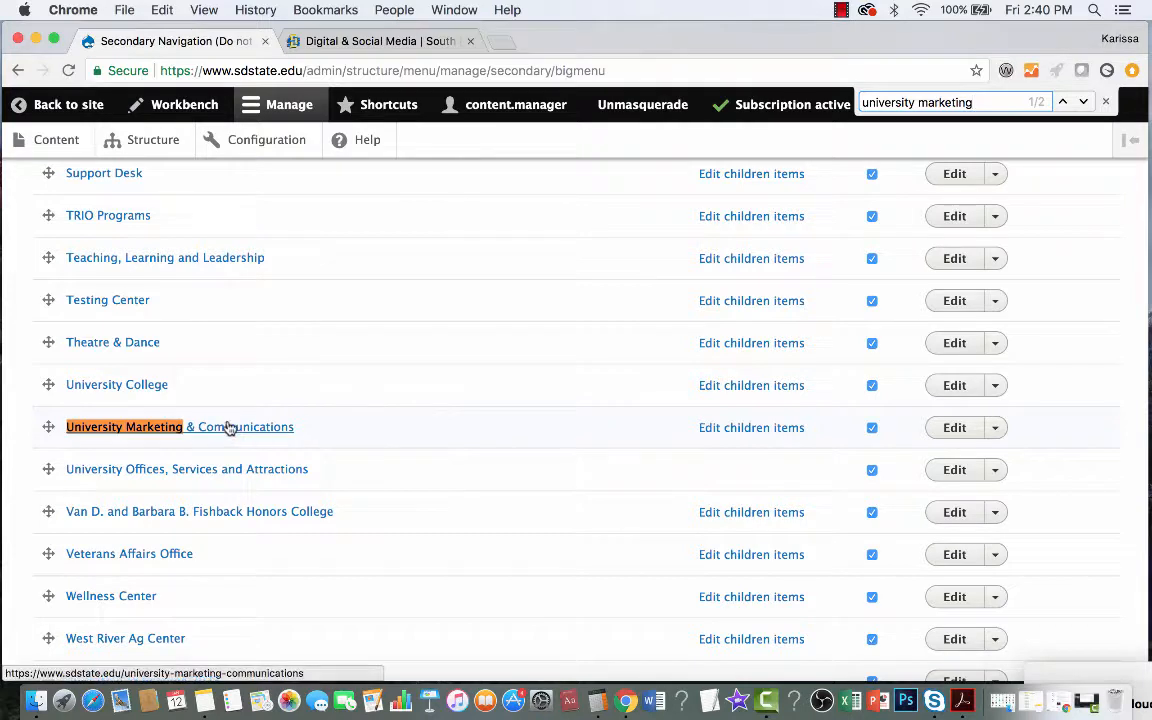
click(775, 430)
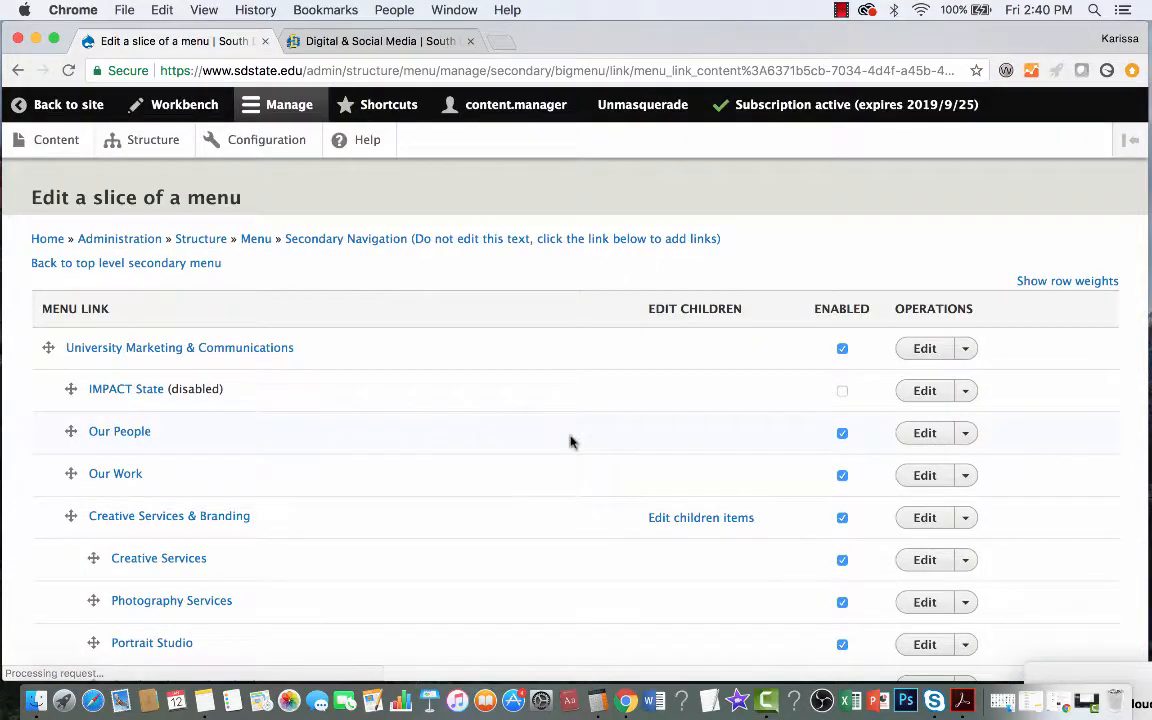
Move Social Media Platforms directly below Message Map, keeping it a direct child of Digital & Social Media.
scroll(571, 442, down, 15)
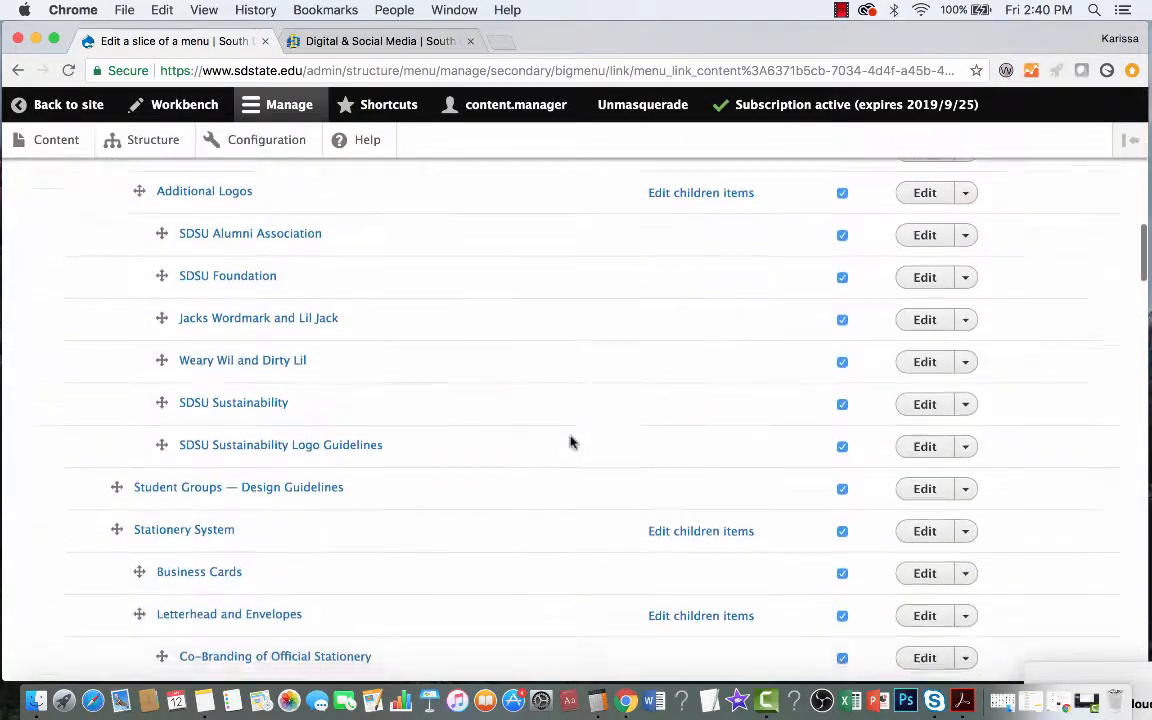
scroll(571, 442, down, 15)
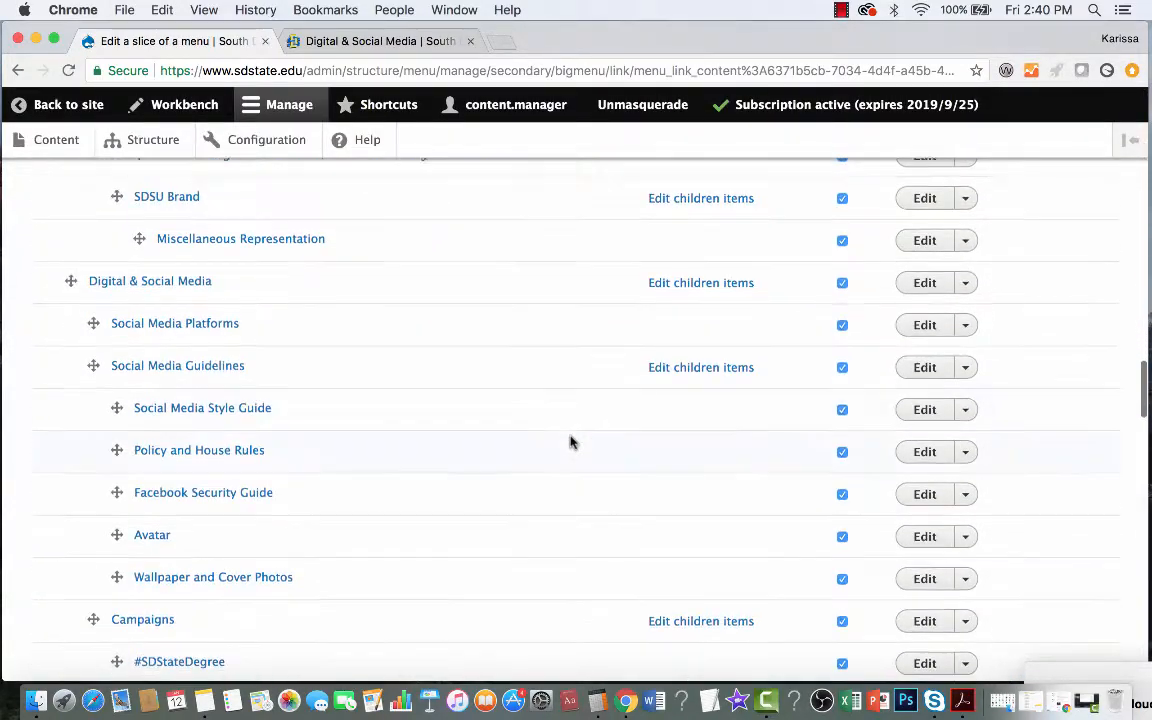
scroll(244, 465, down, 2)
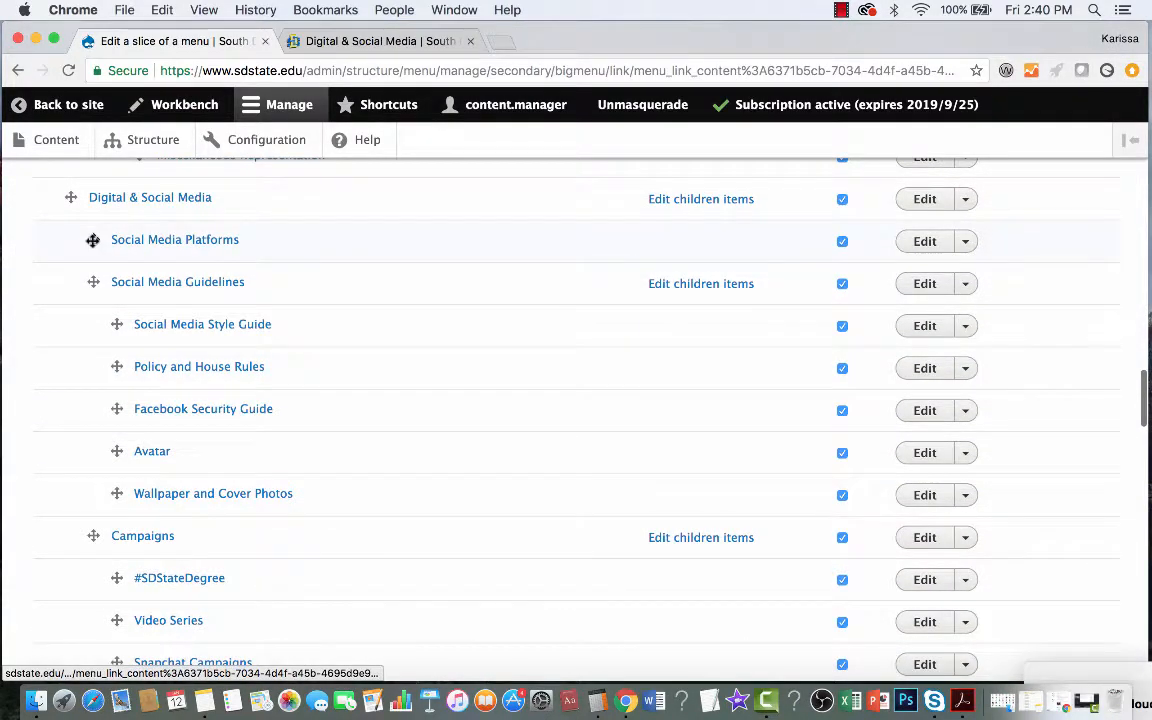
drag(92, 240, 93, 482)
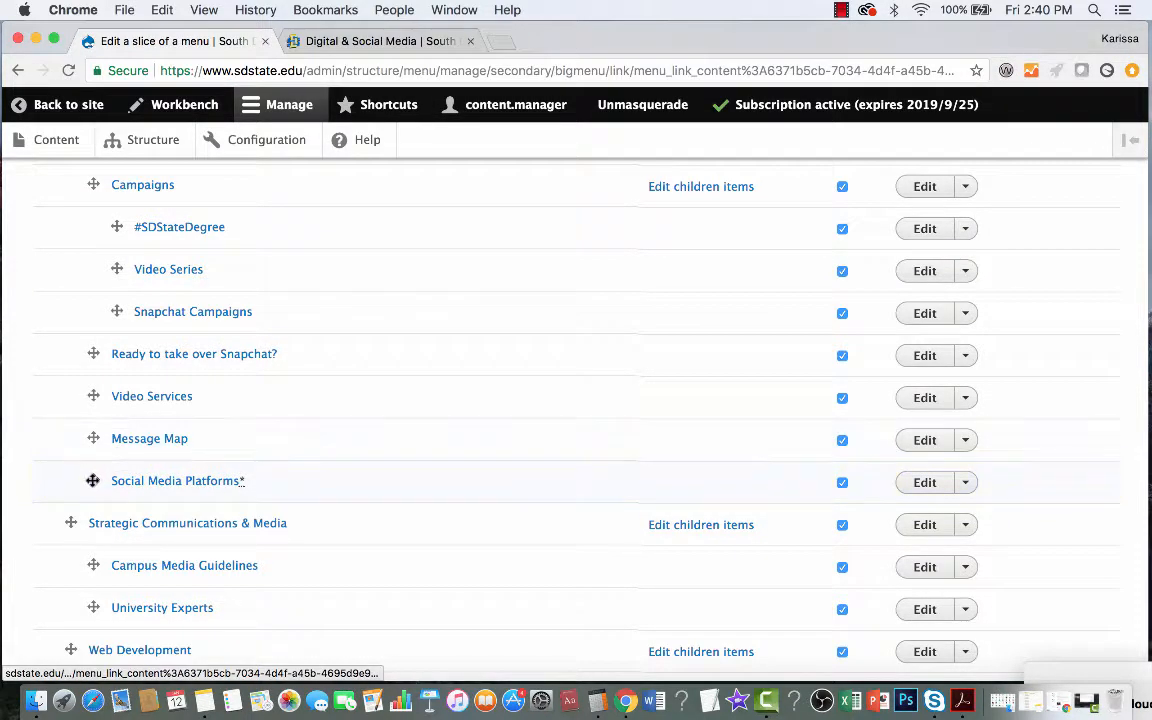
drag(93, 481, 121, 480)
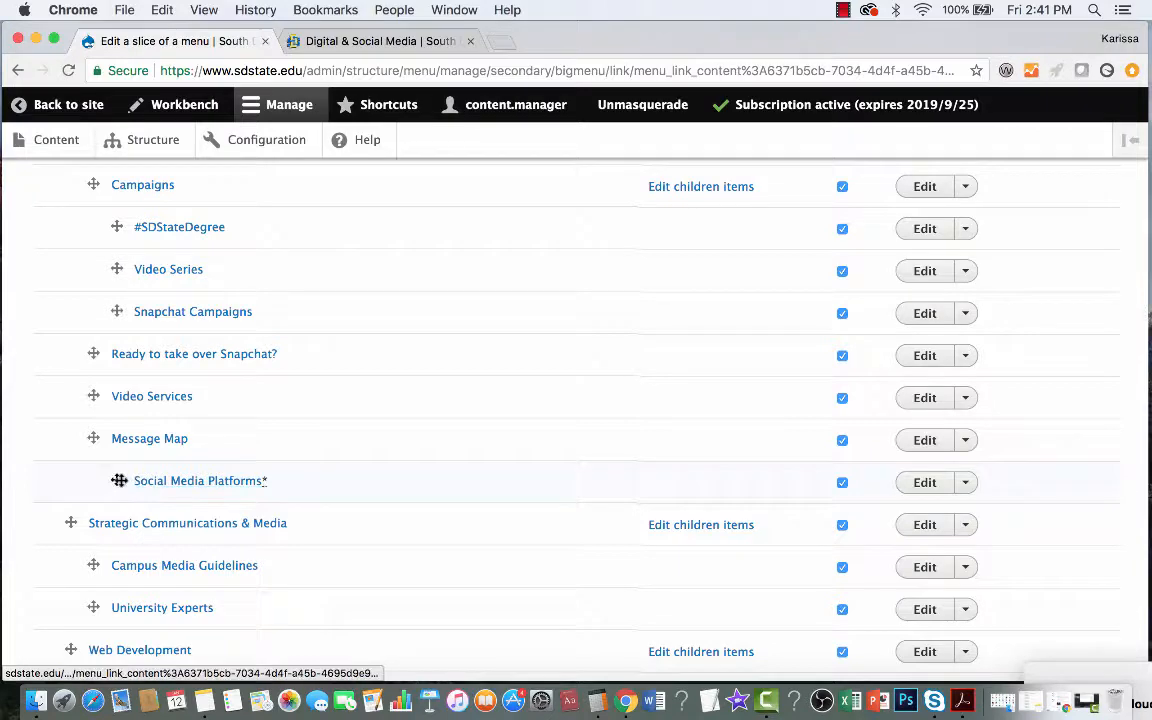
drag(117, 480, 95, 480)
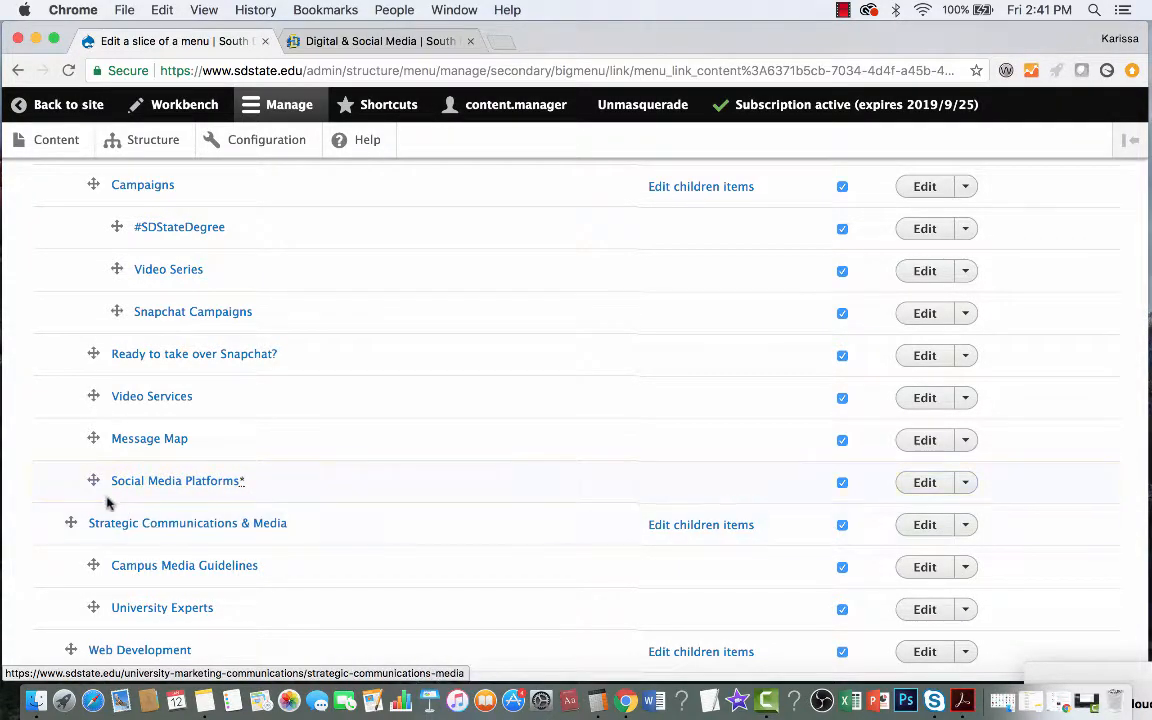
Save the reordered University Marketing & Communications menu.
scroll(105, 495, up, 1)
scroll(105, 496, down, 1)
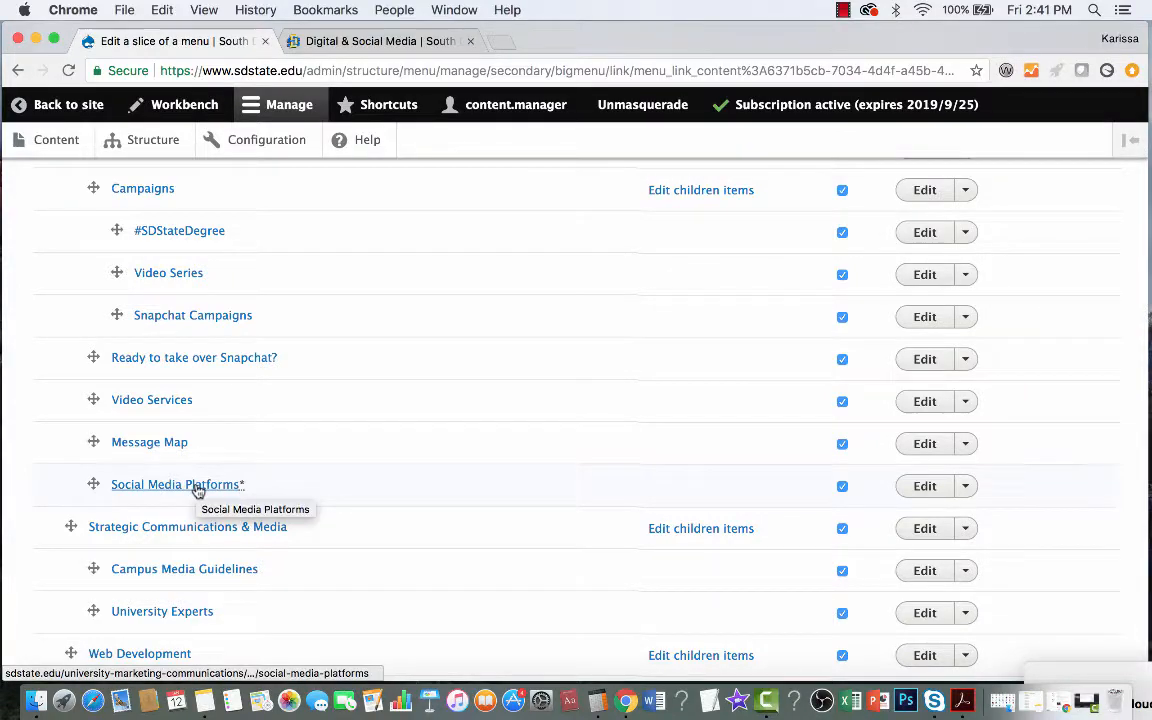
scroll(200, 488, down, 5)
scroll(197, 490, down, 20)
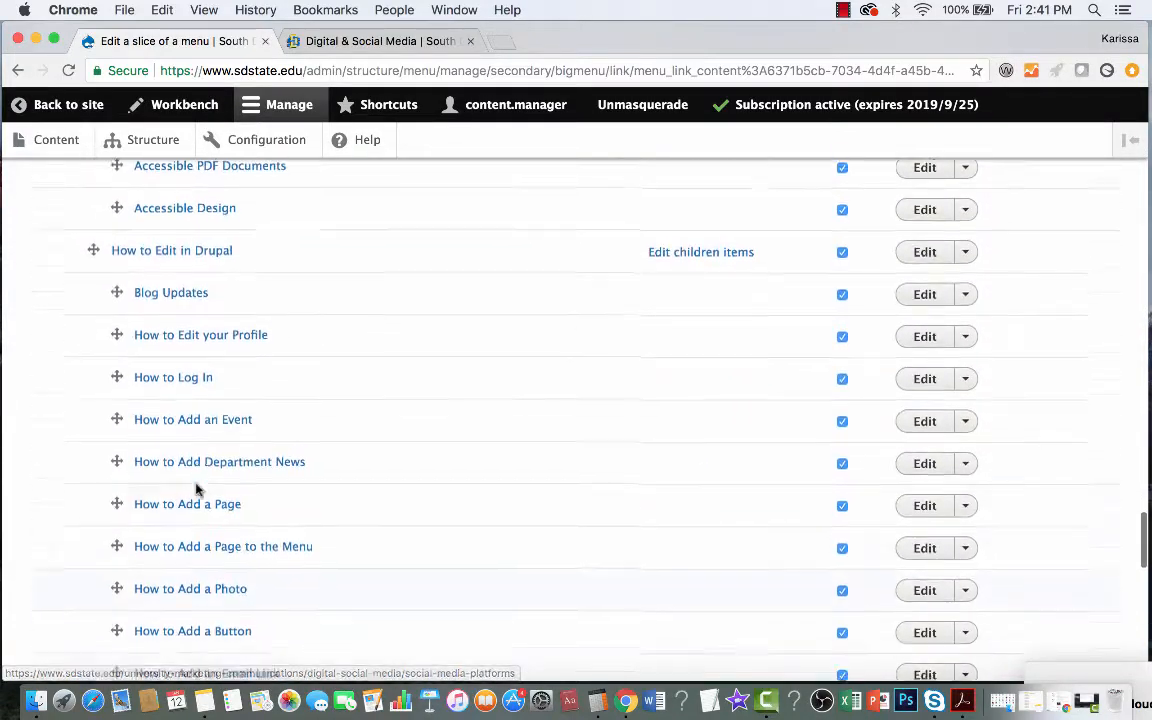
click(65, 584)
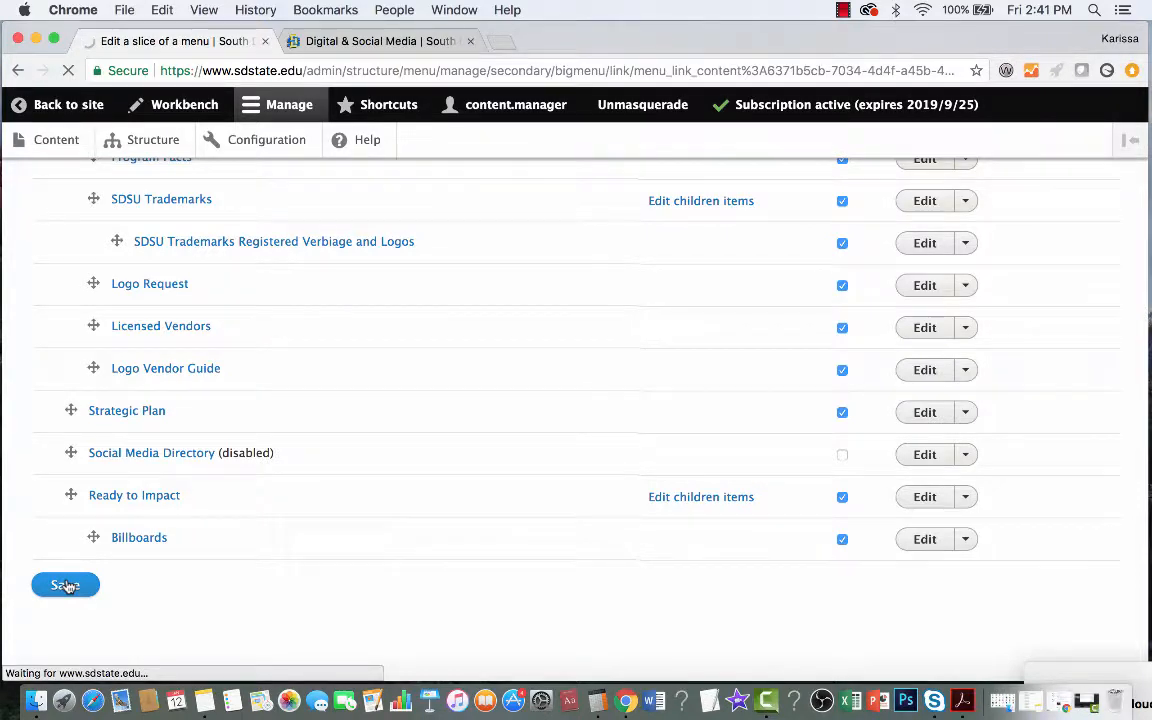
Reload the Digital & Social Media page and check the order of the links in its submenu.
click(405, 44)
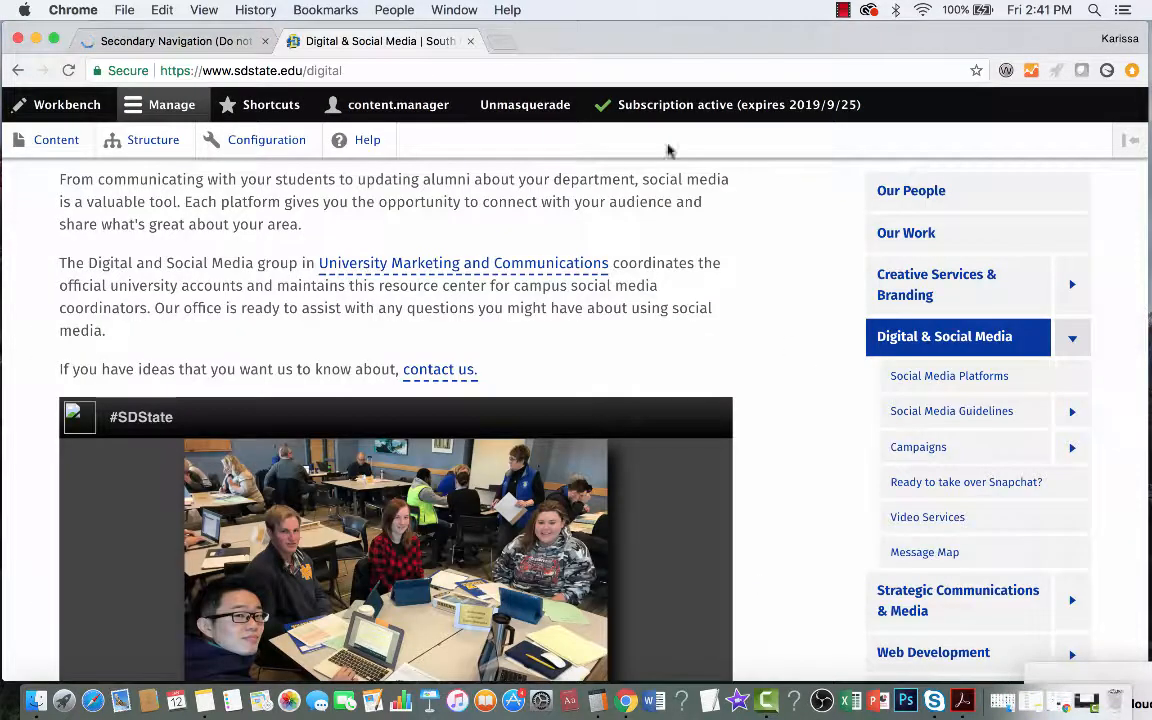
click(68, 70)
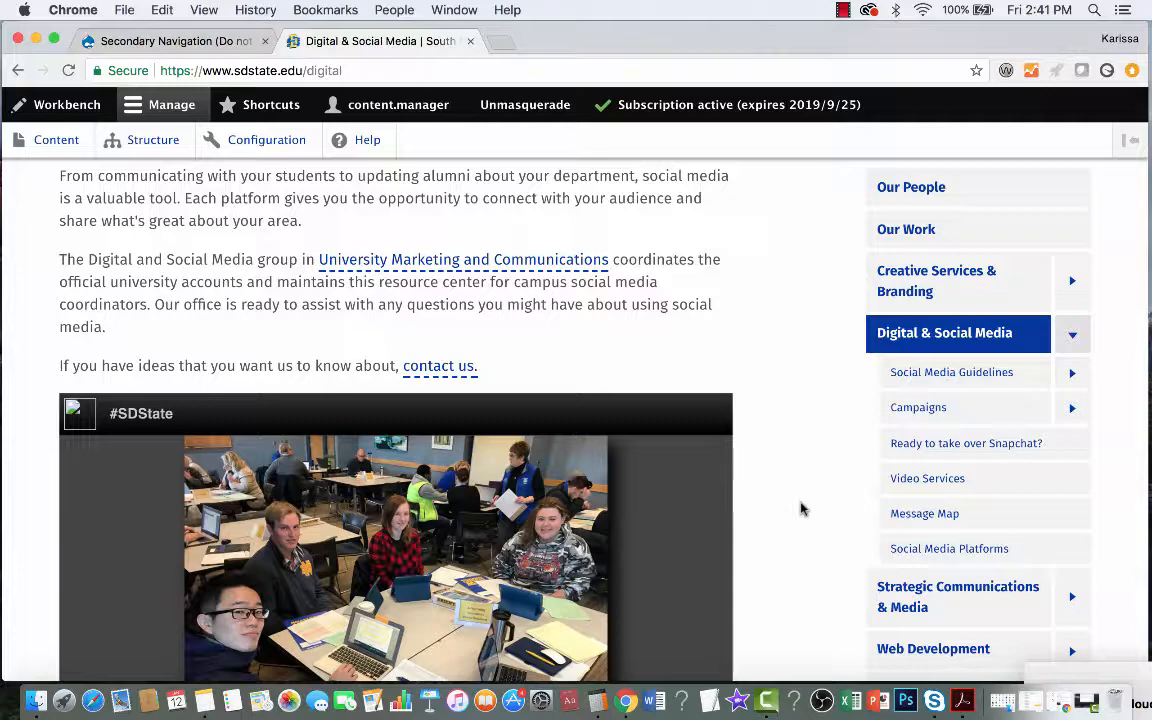
scroll(800, 508, up, 5)
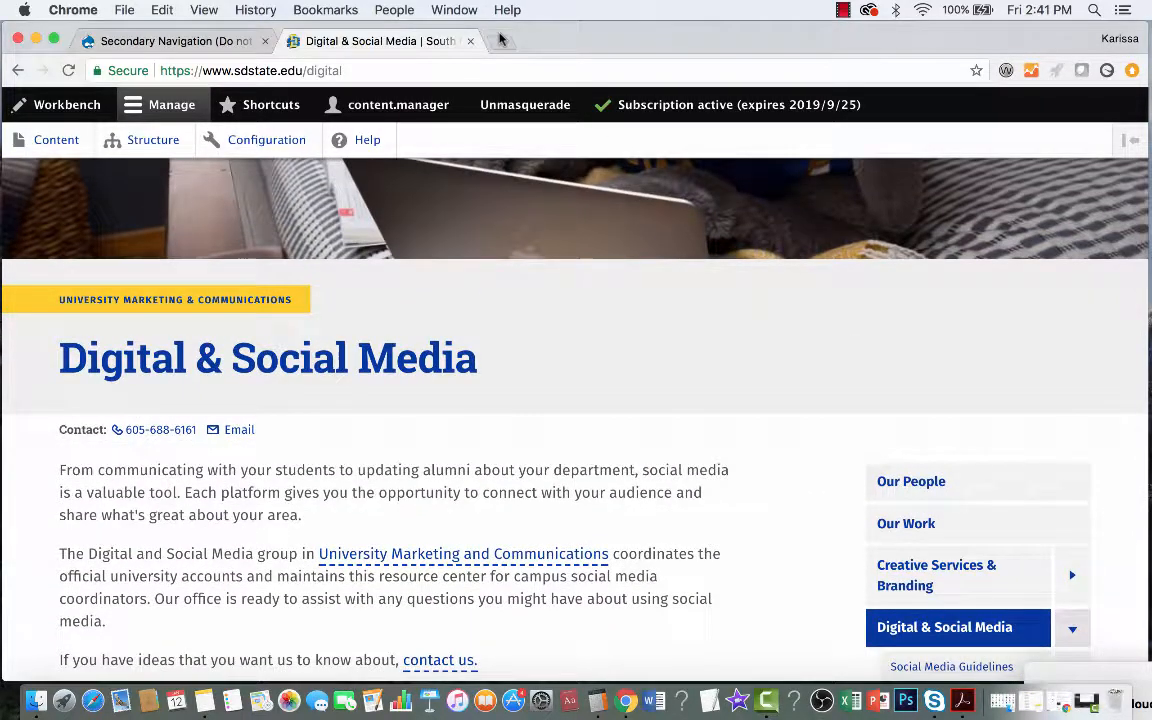
Open the Campus Tour page at sdstate.edu/campustour in a new browser tab.
click(501, 38)
text(cam)
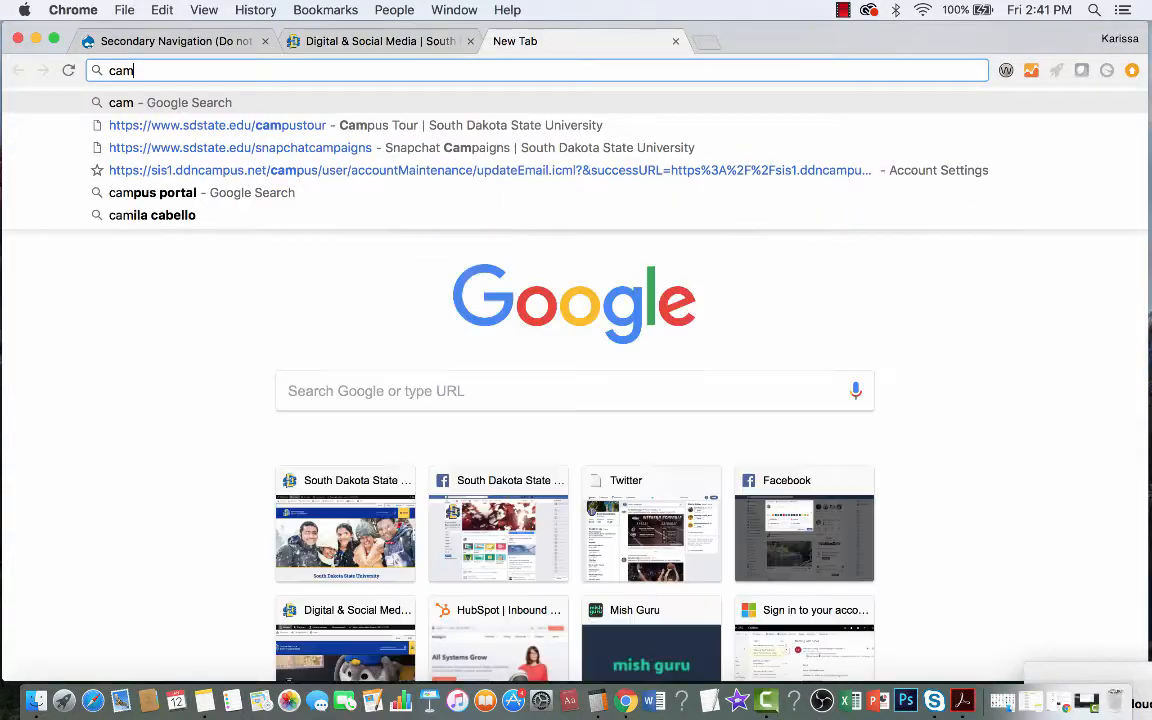
key(BackSpace)
key(BackSpace)
key(BackSpace)
text(sdstate.edu/ca)
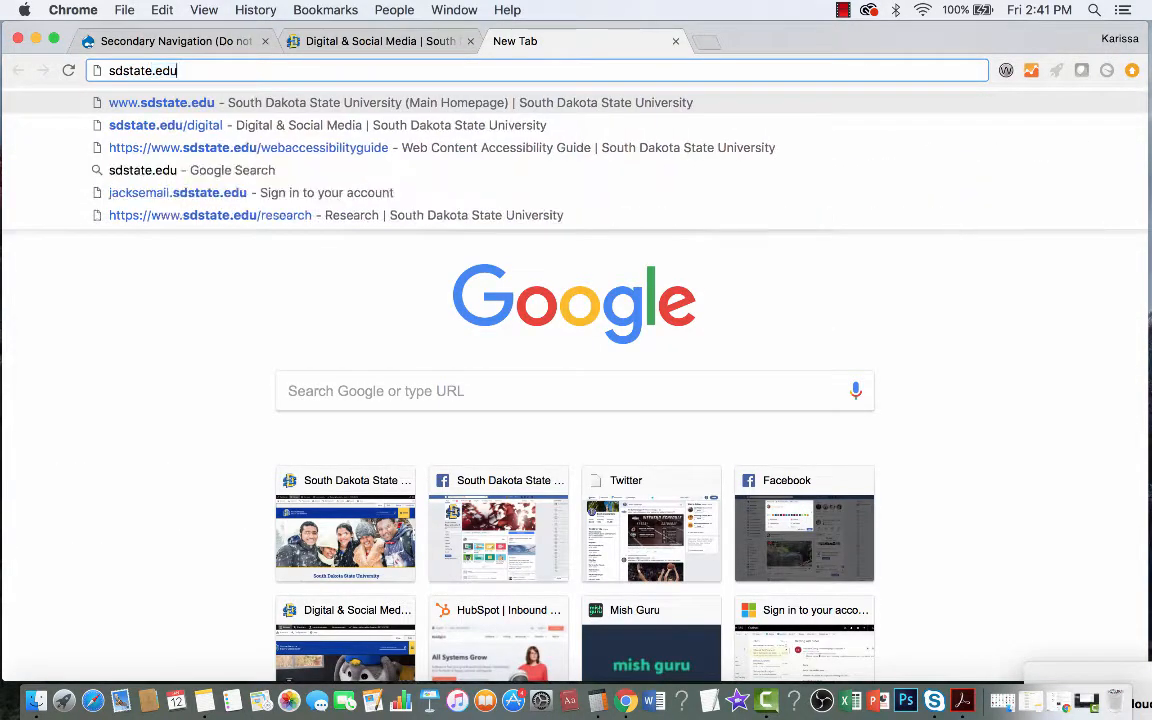
text(mpu)
key(Return)
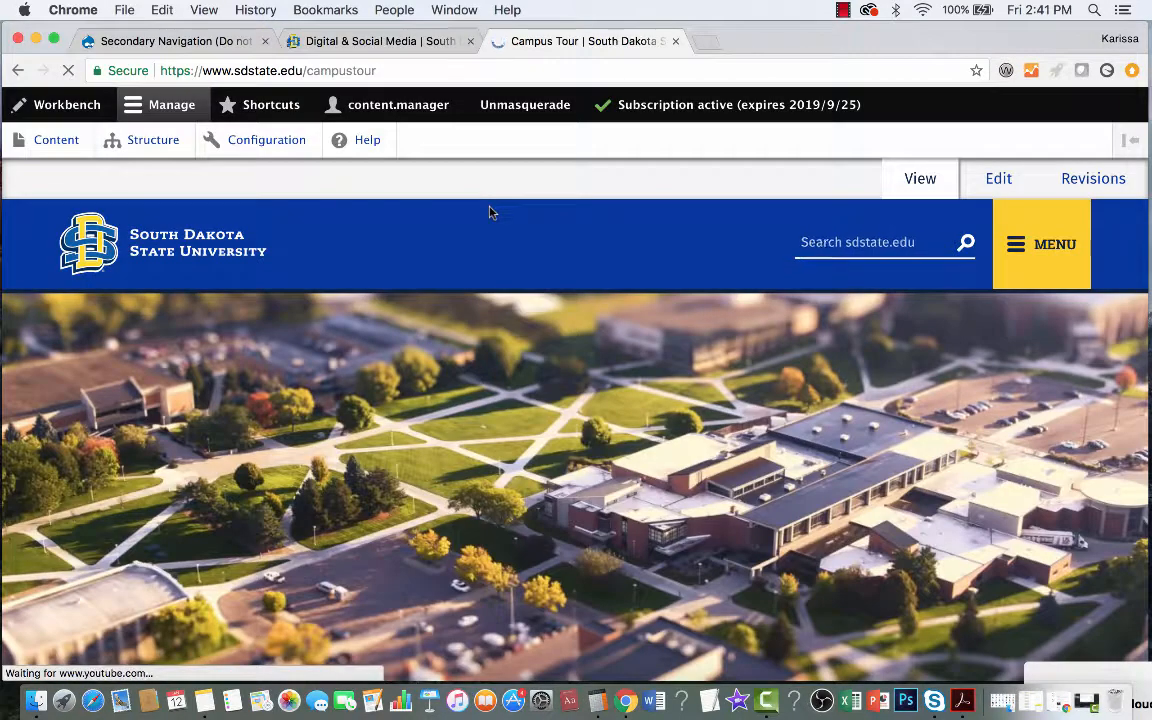
Look through the Campus Tour page and its side menu of campus buildings.
scroll(490, 212, down, 1)
scroll(490, 212, down, 8)
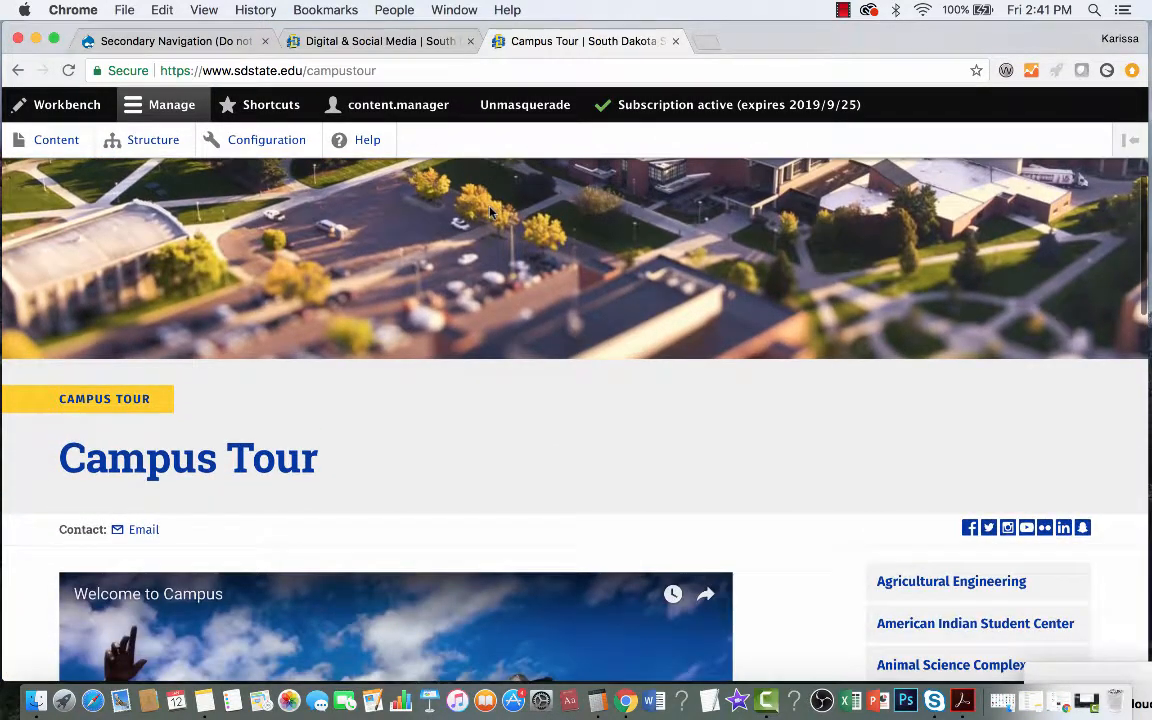
scroll(490, 212, down, 2)
scroll(802, 489, down, 5)
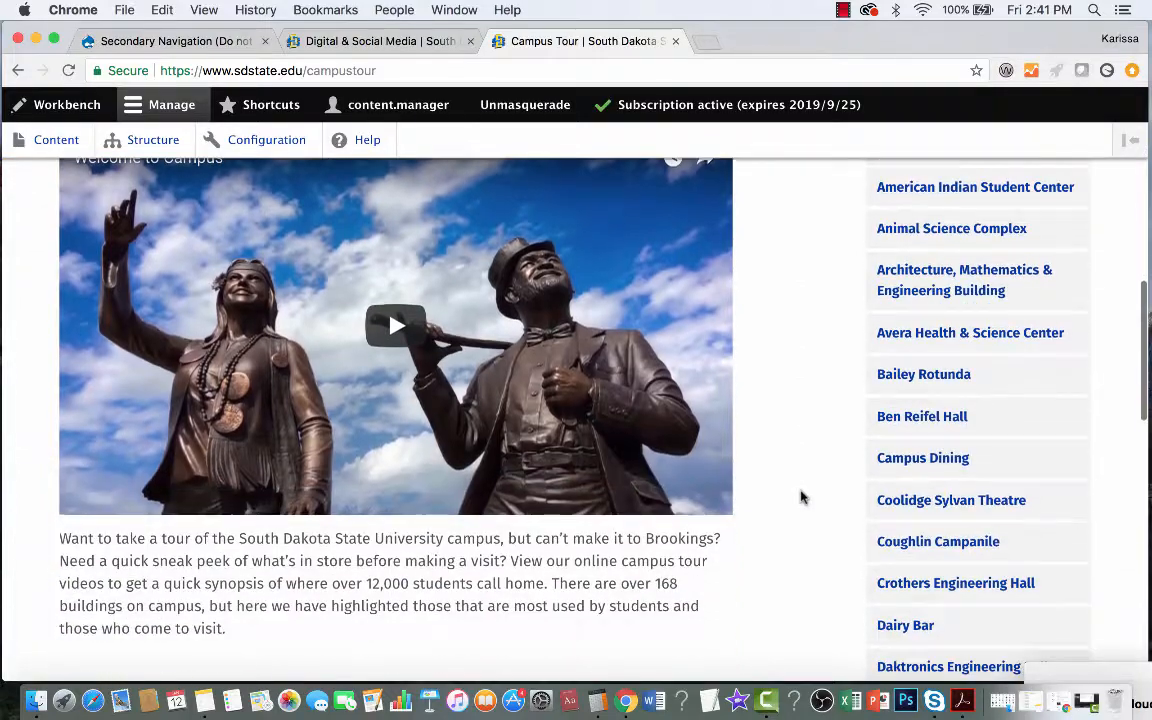
scroll(779, 553, down, 10)
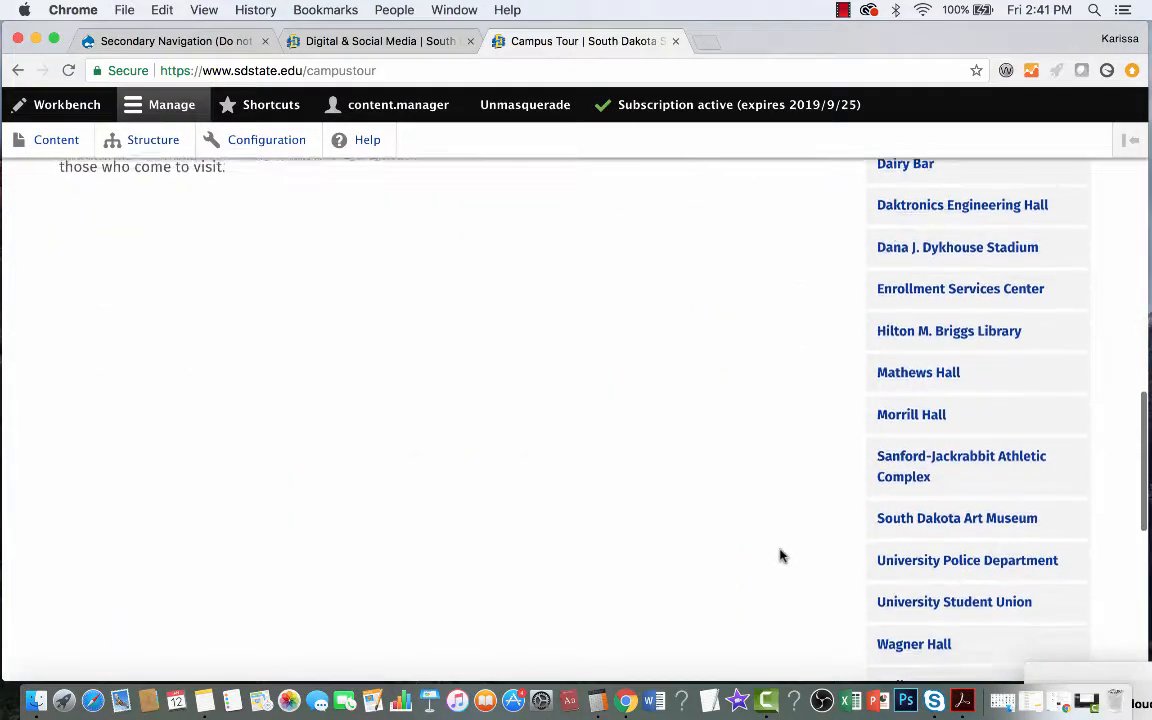
scroll(781, 555, up, 7)
scroll(781, 555, up, 10)
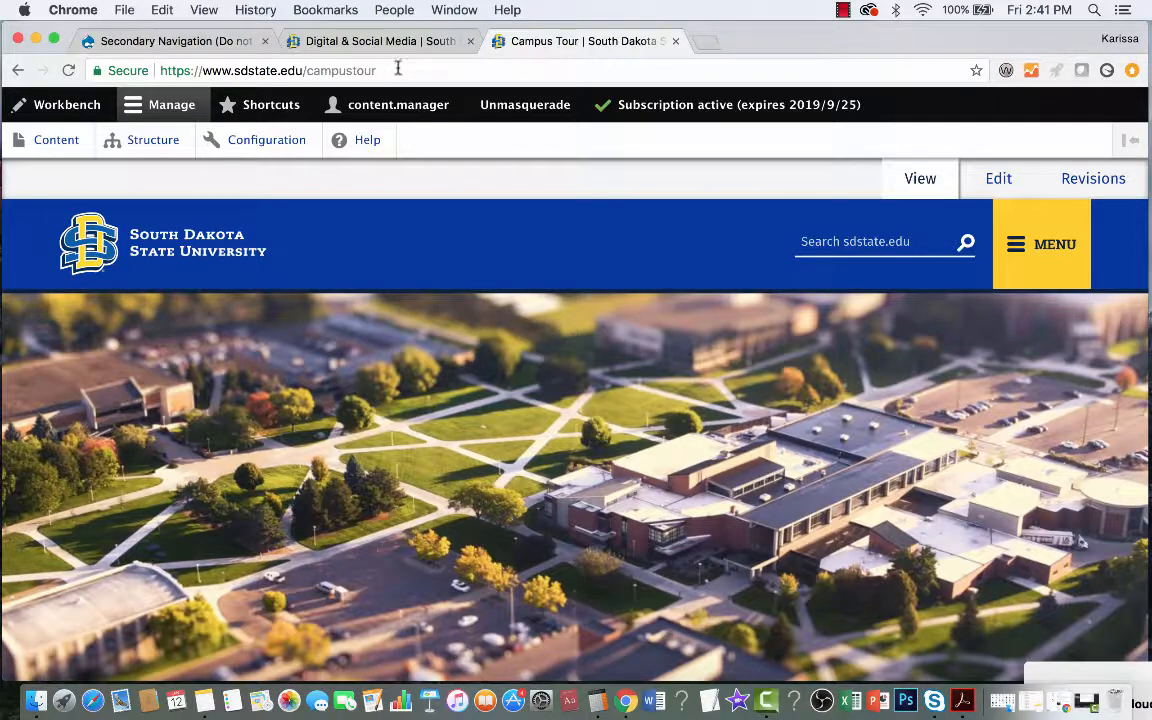
Copy the /campustour path from the Campus Tour page's web address.
drag(397, 68, 303, 63)
key(super+c)
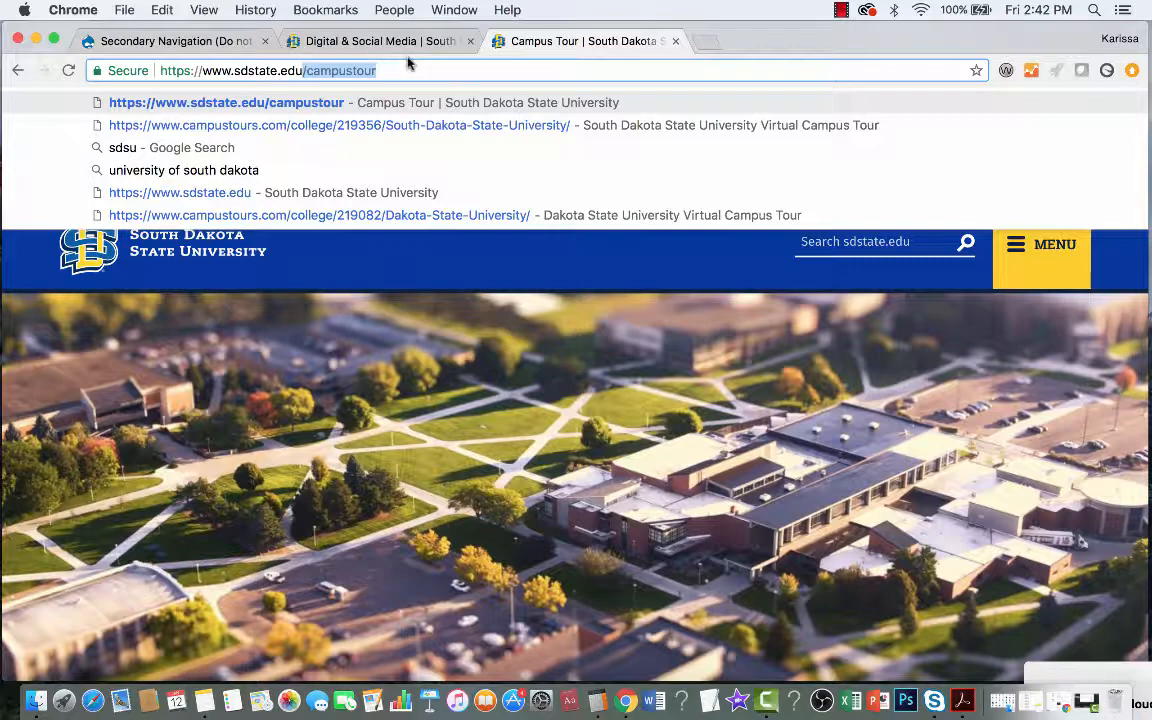
scroll(375, 290, down, 5)
scroll(371, 316, up, 4)
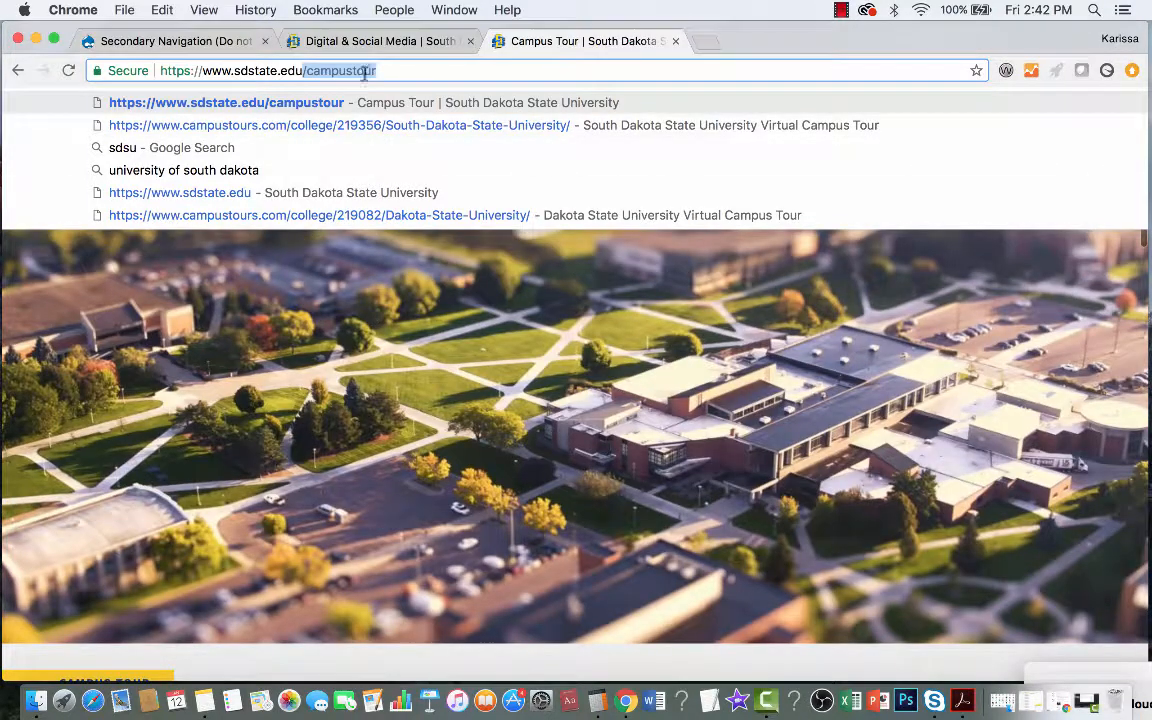
Return to Secondary Navigation, start a new menu link, and title it "Campus Tour".
click(325, 45)
click(200, 42)
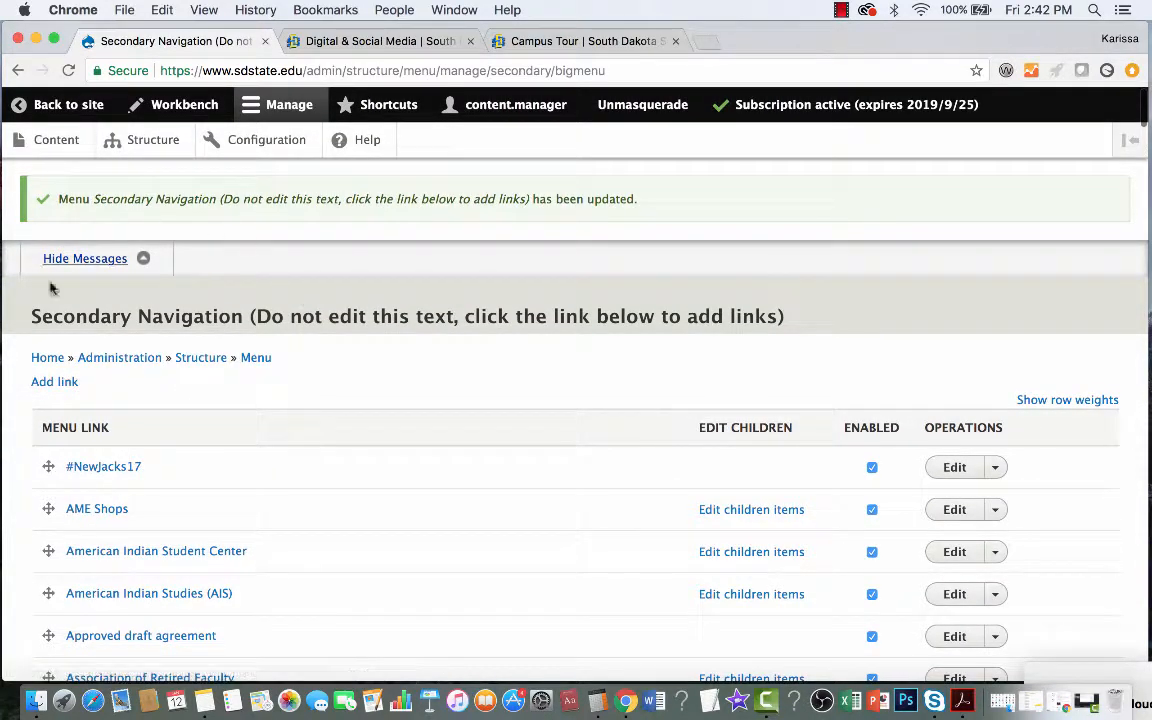
scroll(254, 438, down, 2)
scroll(254, 438, up, 2)
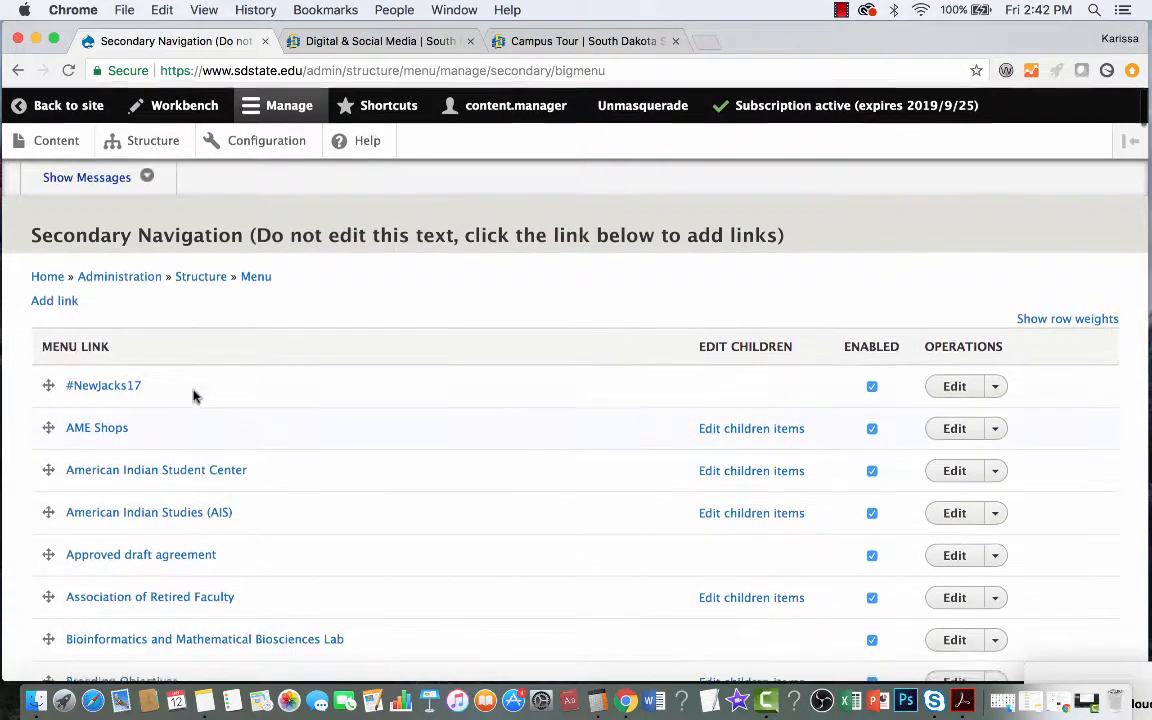
click(61, 301)
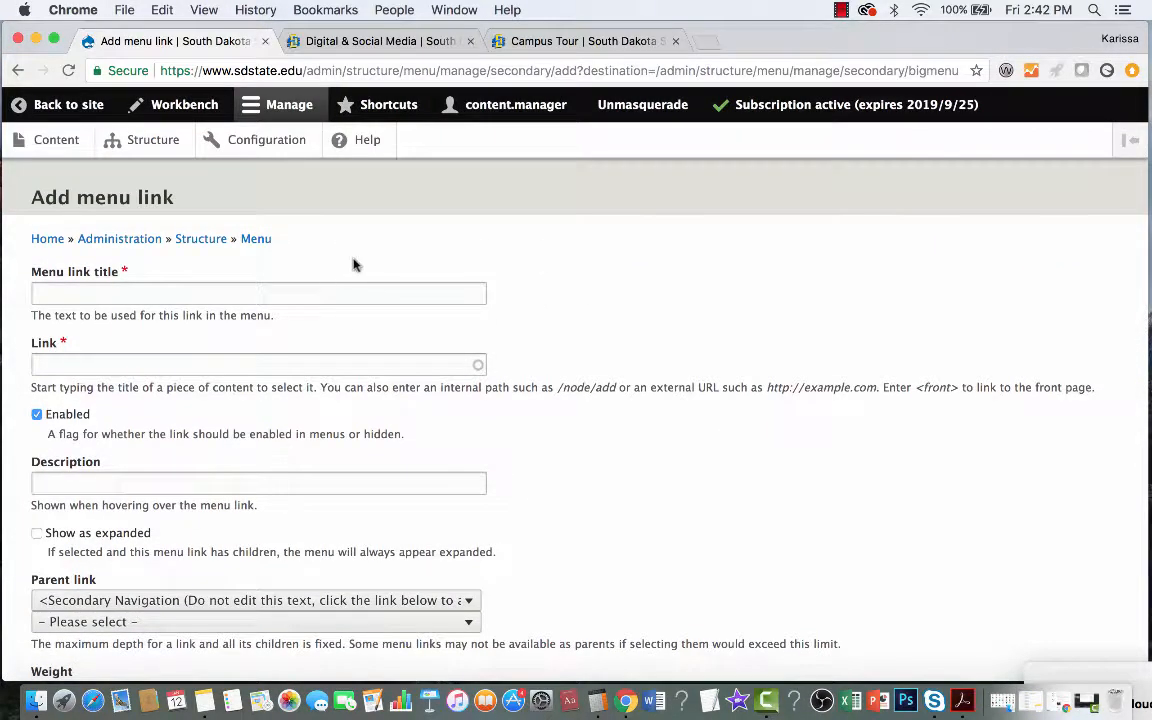
click(319, 287)
text(Campus Tour)
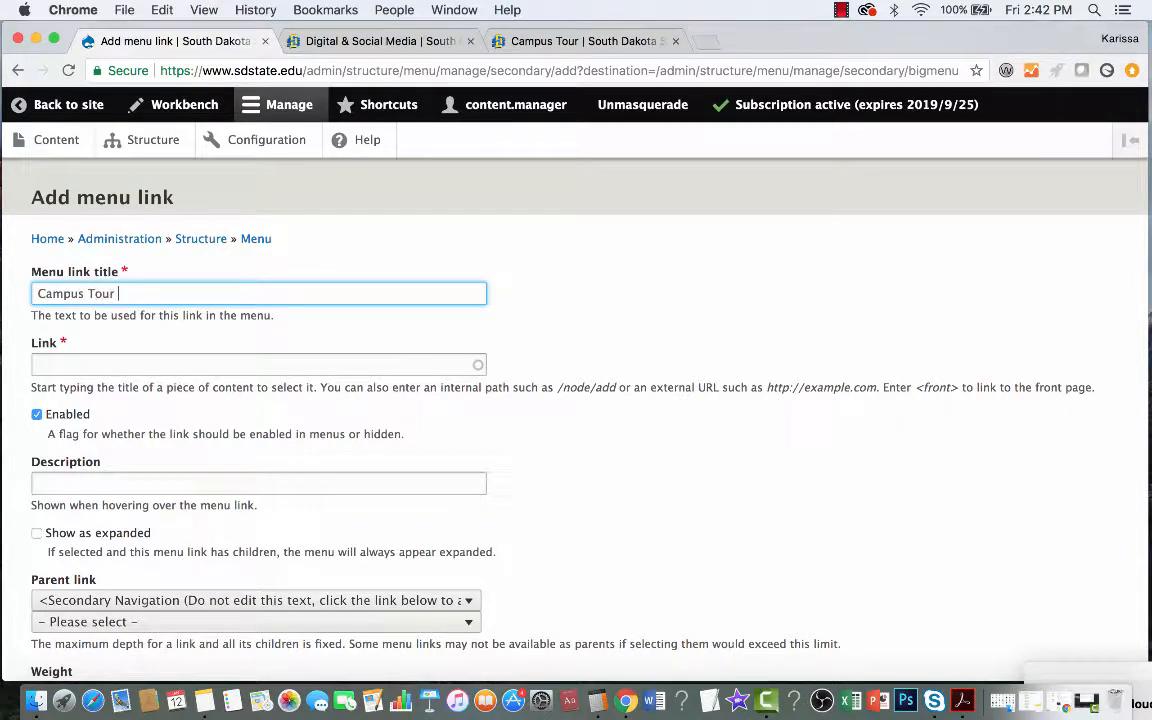
Search for the Campus Tour content in the menu link's target and choose the suggested page "Campus Tour (92421)".
click(305, 366)
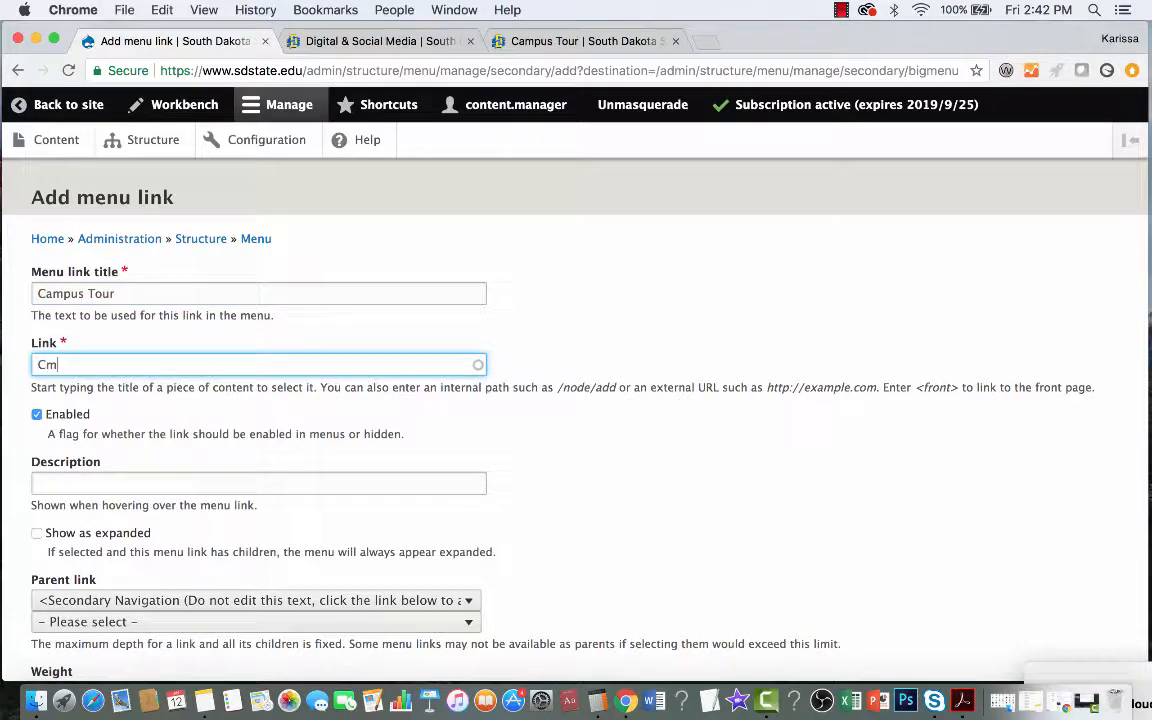
text(Cmpau)
key(BackSpace)
key(BackSpace)
key(BackSpace)
key(BackSpace)
text(ampus Tou)
click(226, 437)
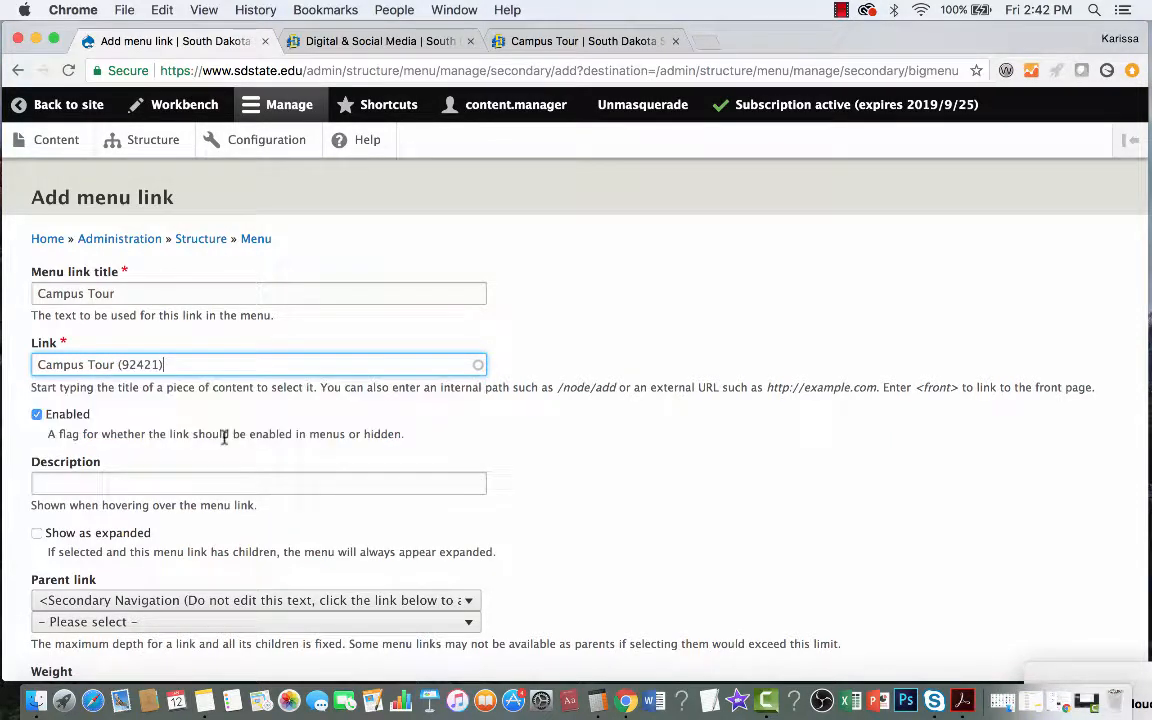
Replace the menu link's target with the copied path /campustour.
key(super+a)
key(BackSpace)
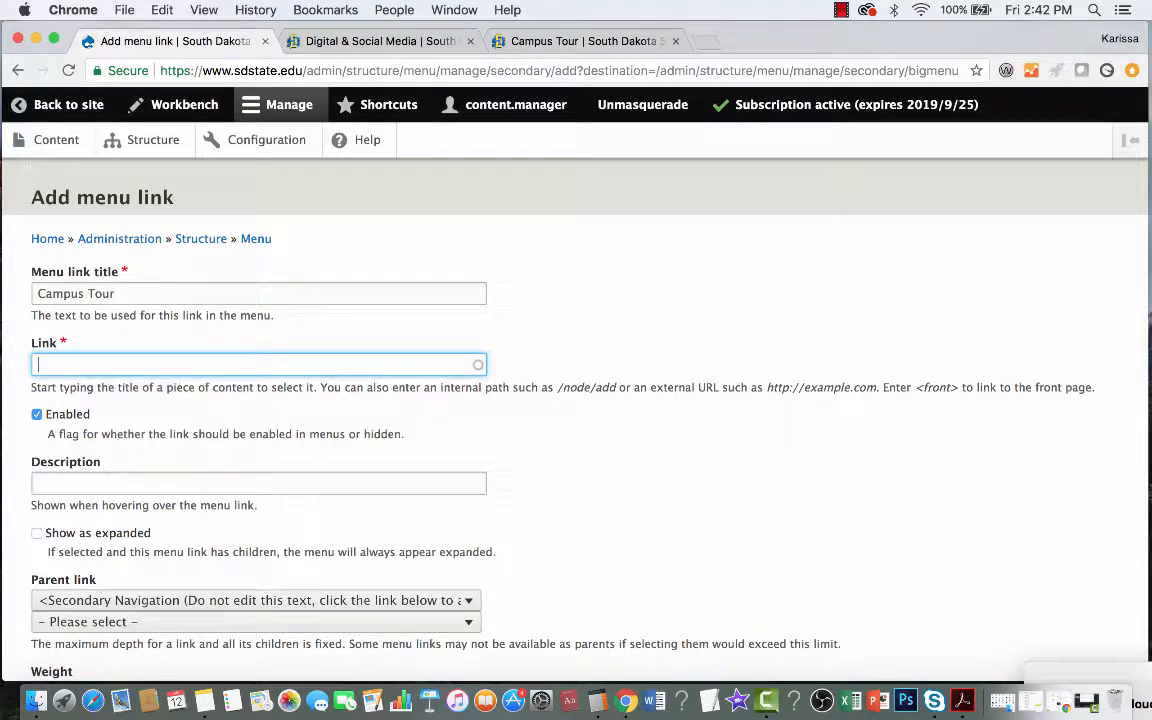
key(super+v)
scroll(181, 404, down, 1)
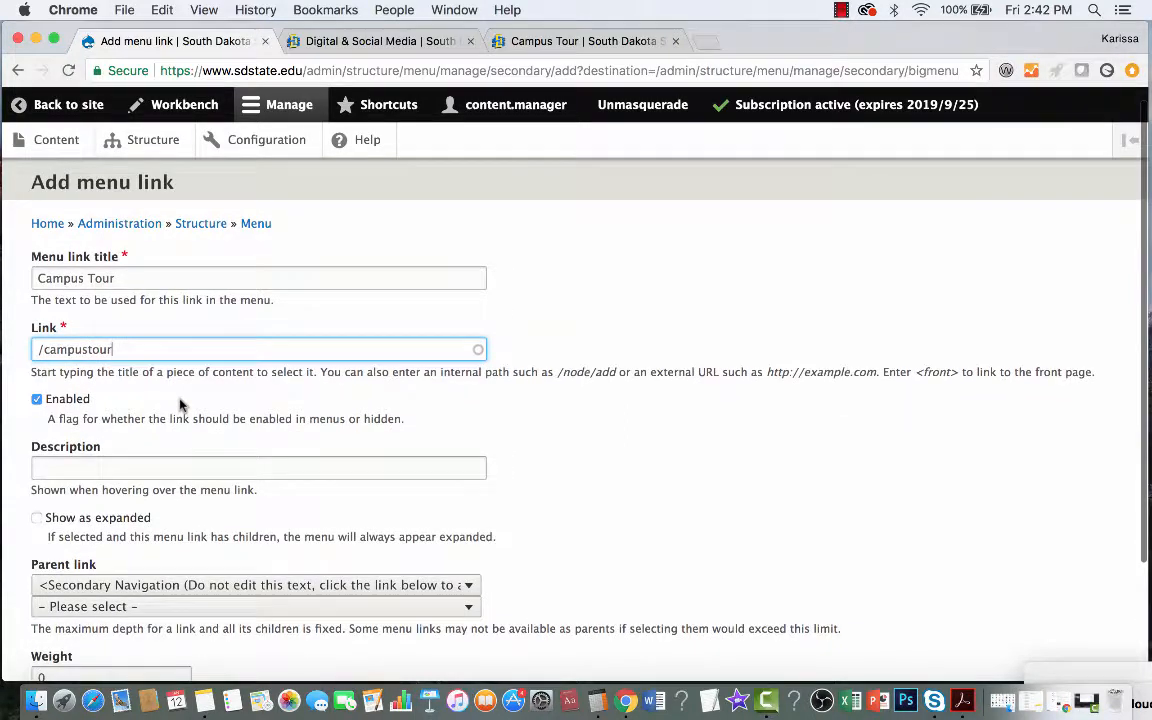
Examine the Campus Tour page's web address and side navigation, and return to the Campus Tour menu link form.
click(569, 42)
click(565, 70)
scroll(556, 238, down, 5)
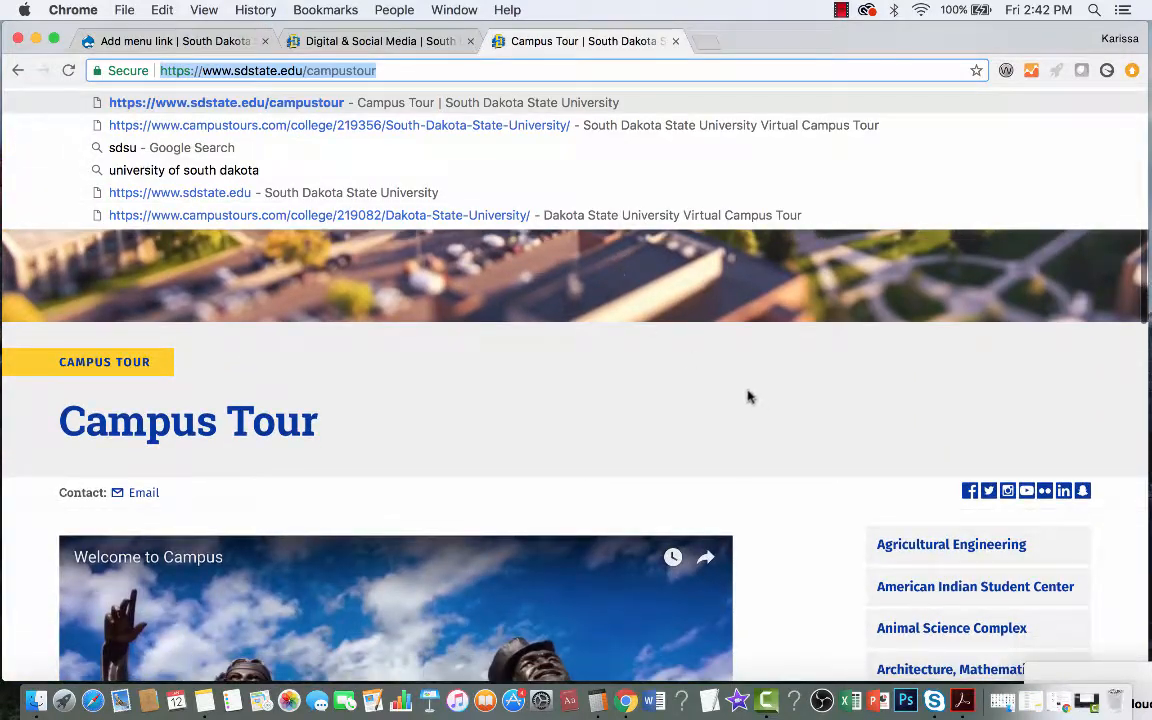
scroll(787, 406, down, 2)
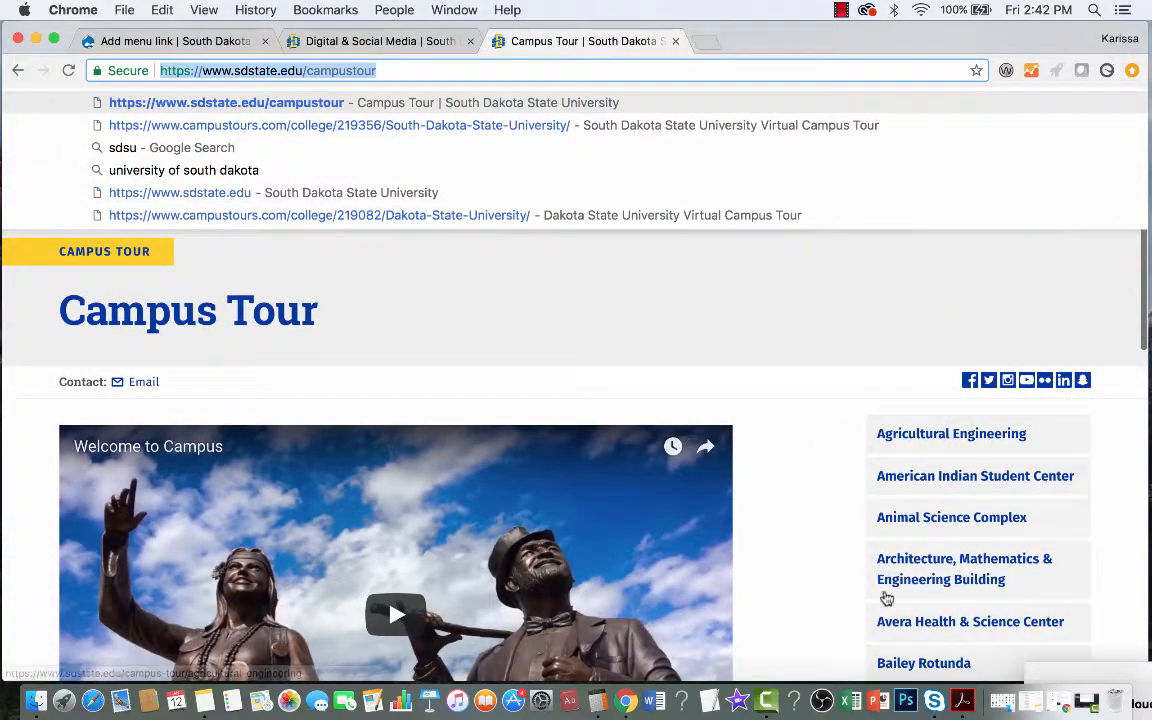
scroll(815, 630, down, 1)
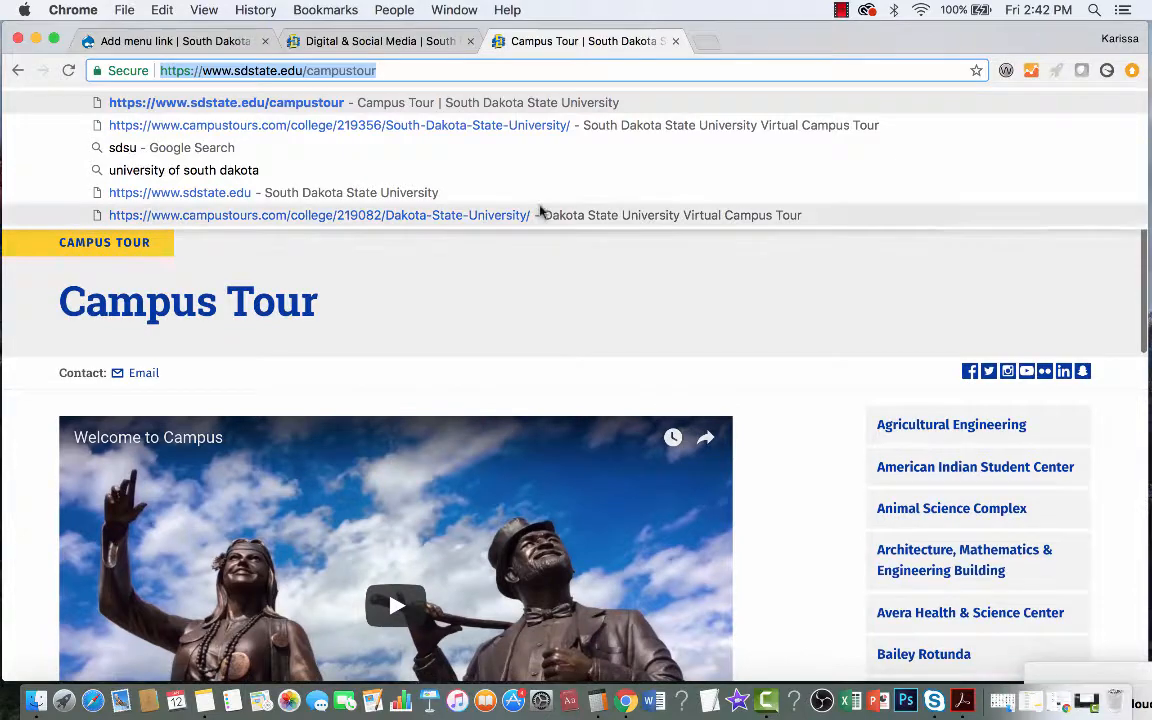
click(366, 43)
click(150, 41)
Give the Campus Tour menu link the description "Campus tour videos" and set it to show as expanded.
scroll(213, 152, down, 1)
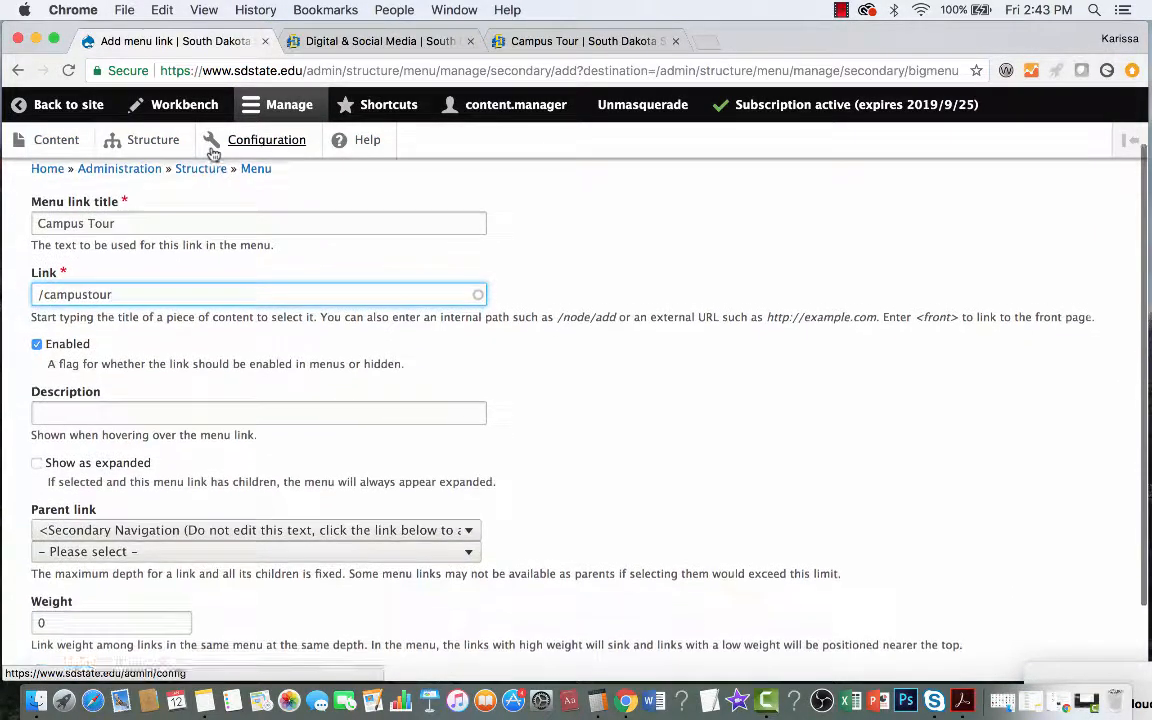
scroll(103, 458, down, 1)
click(113, 389)
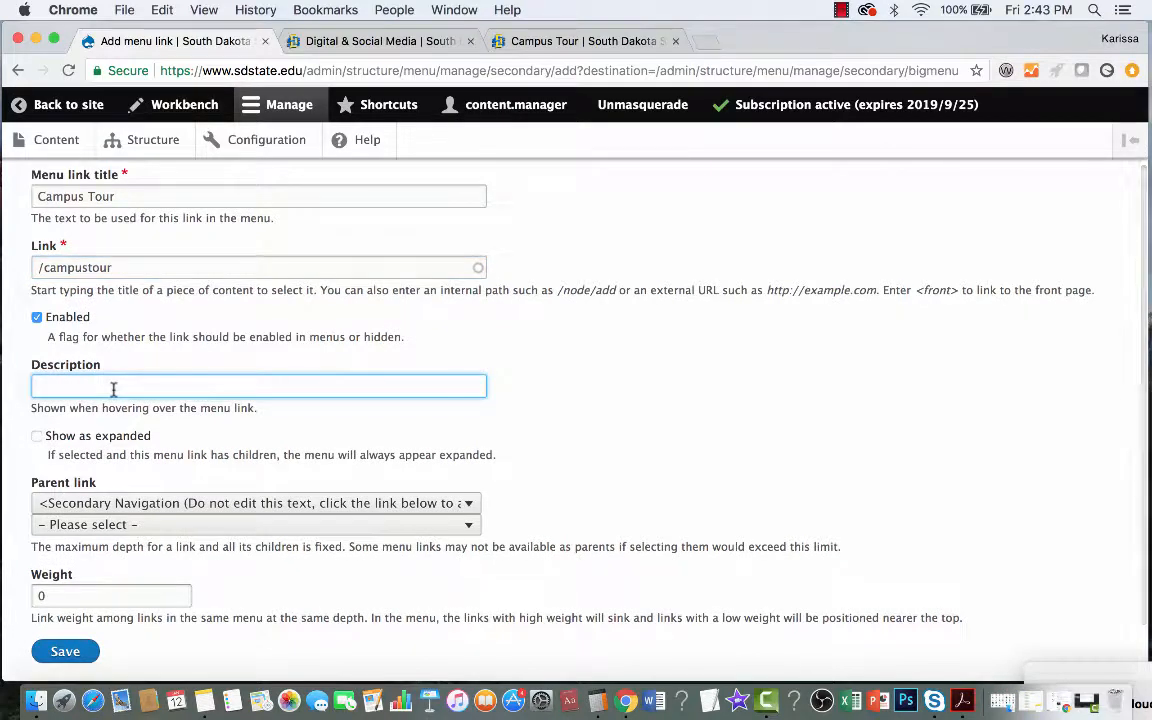
text(Camp)
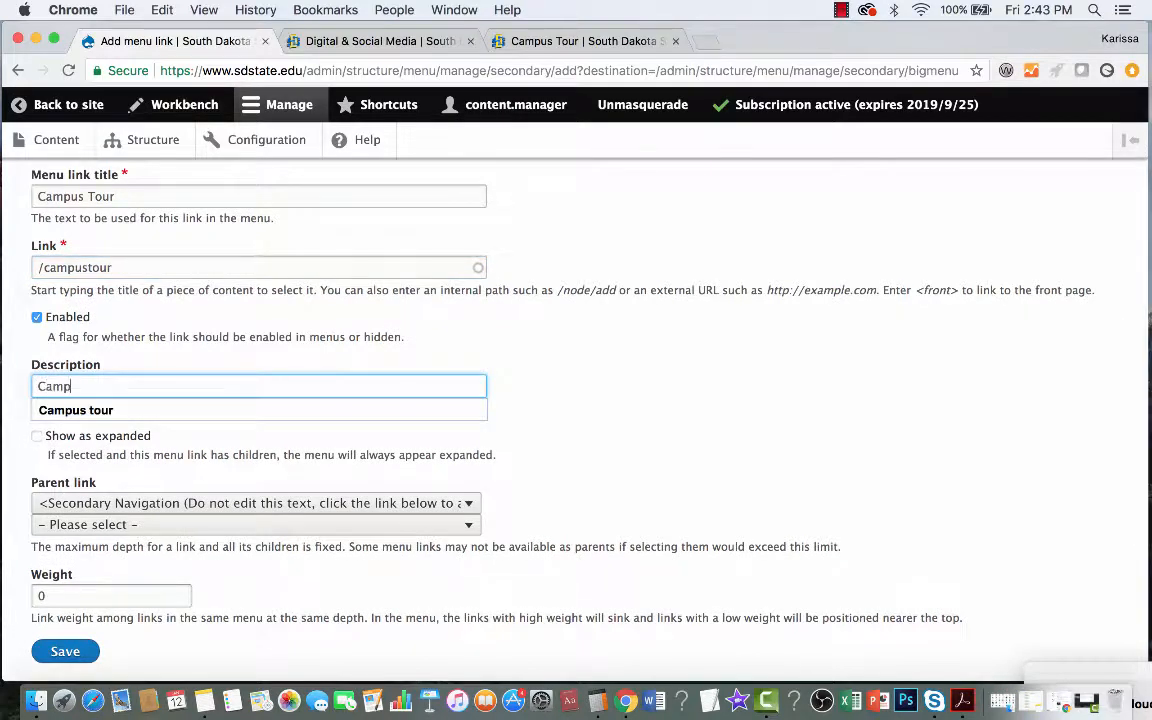
text(us touru vide)
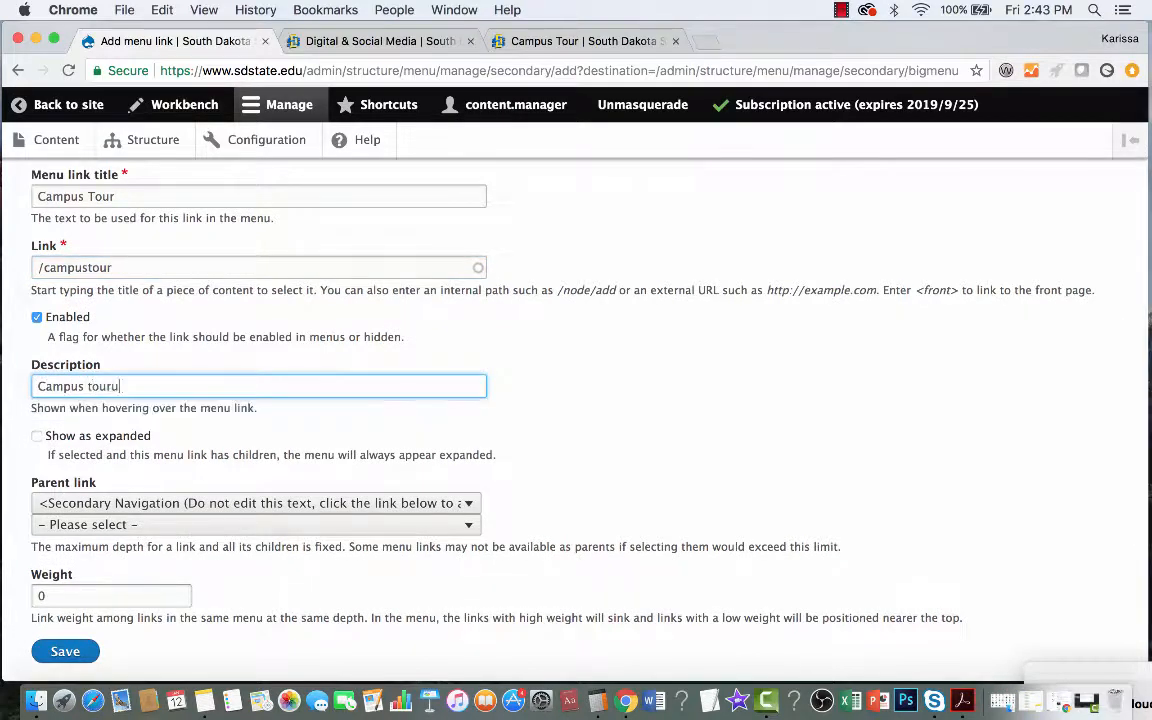
key(BackSpace)
key(BackSpace)
key(BackSpace)
key(BackSpace)
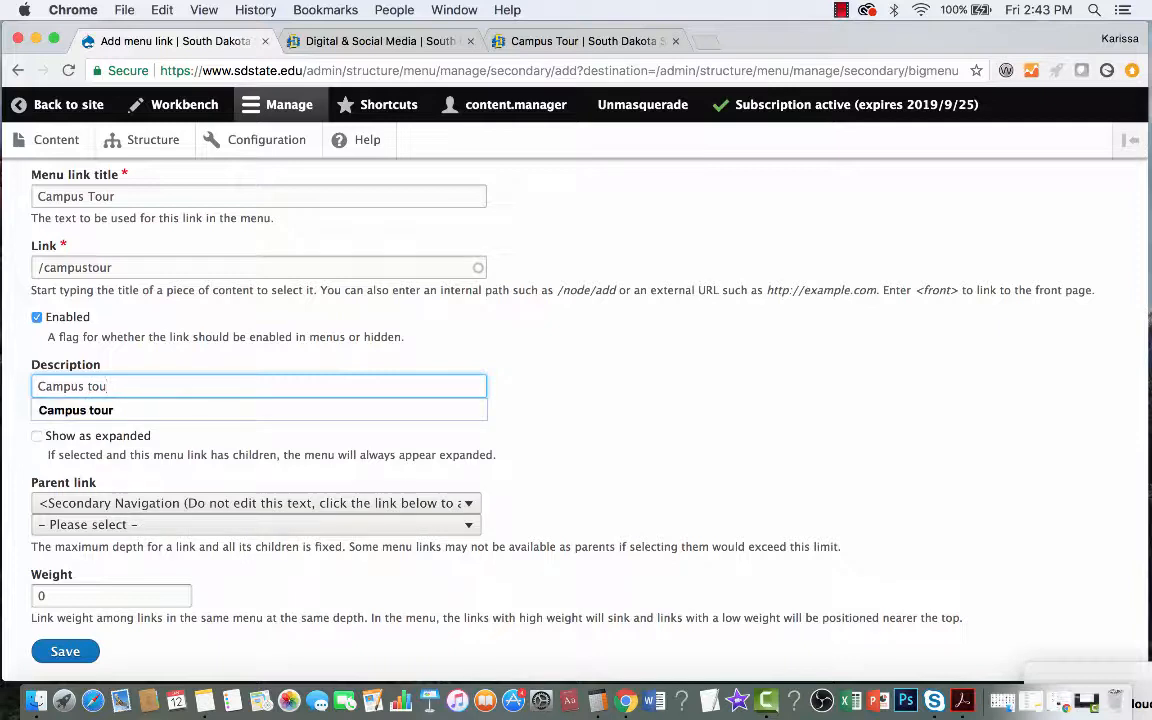
text(r videos)
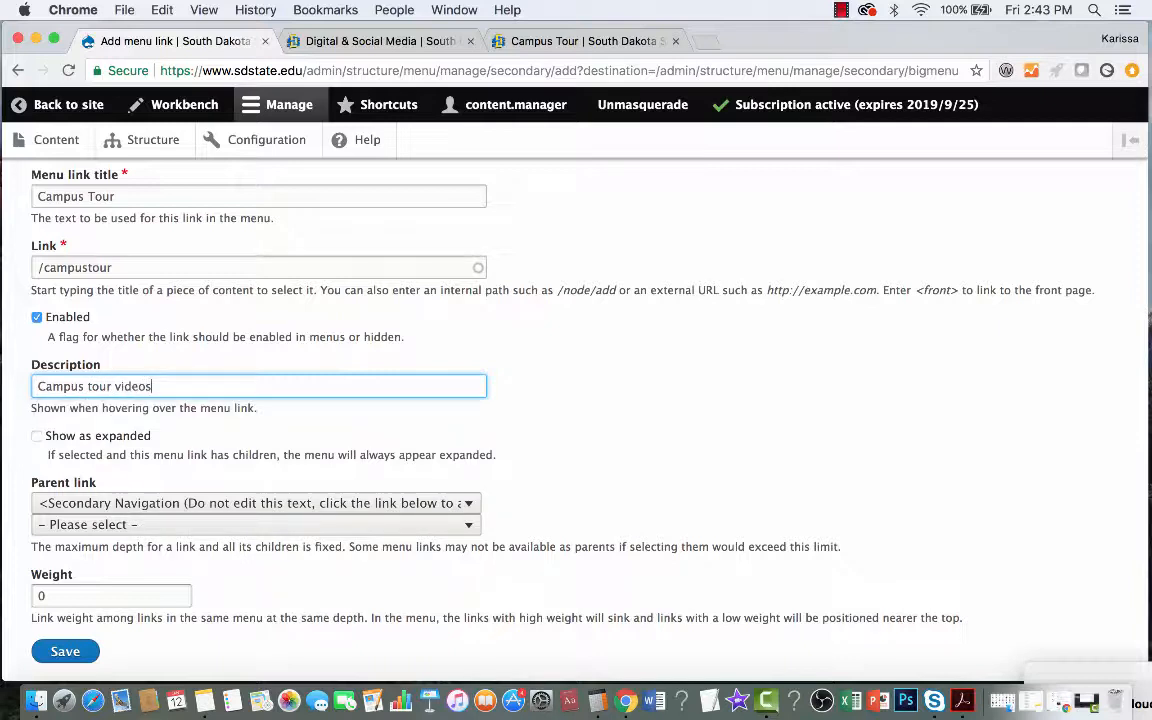
click(37, 436)
Set the link's parent to Video Services within University Marketing & > Digital & Social Media, and save the menu link.
scroll(70, 450, down, 2)
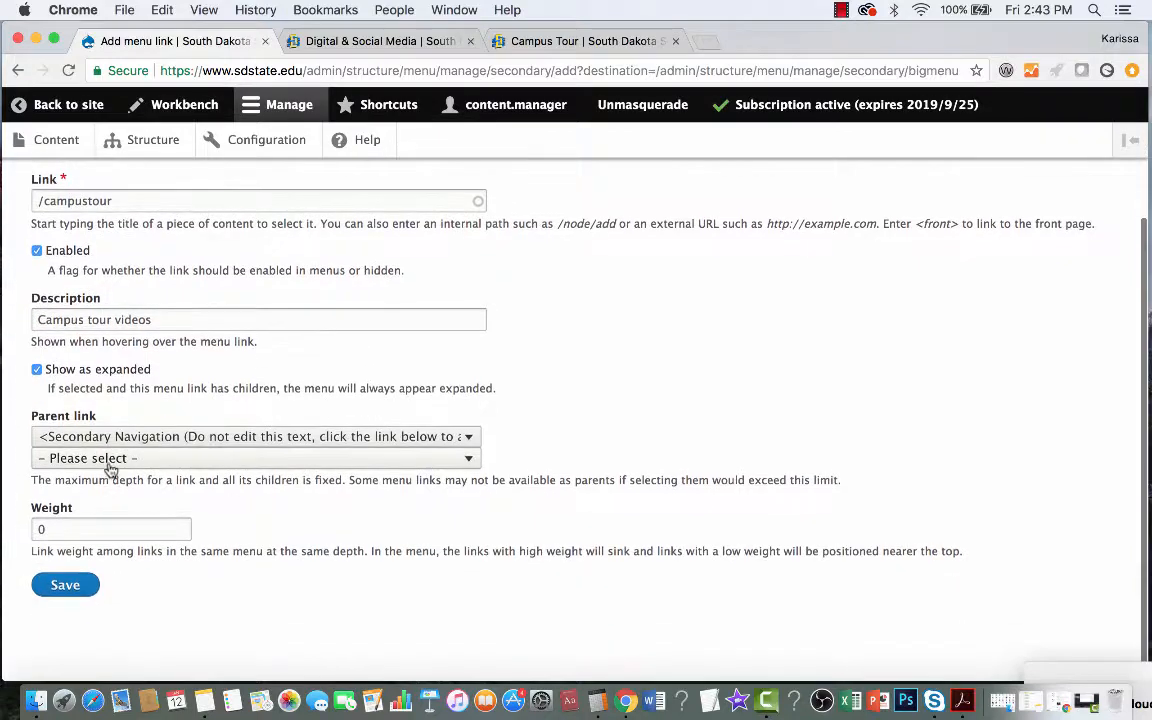
click(110, 460)
key(u)
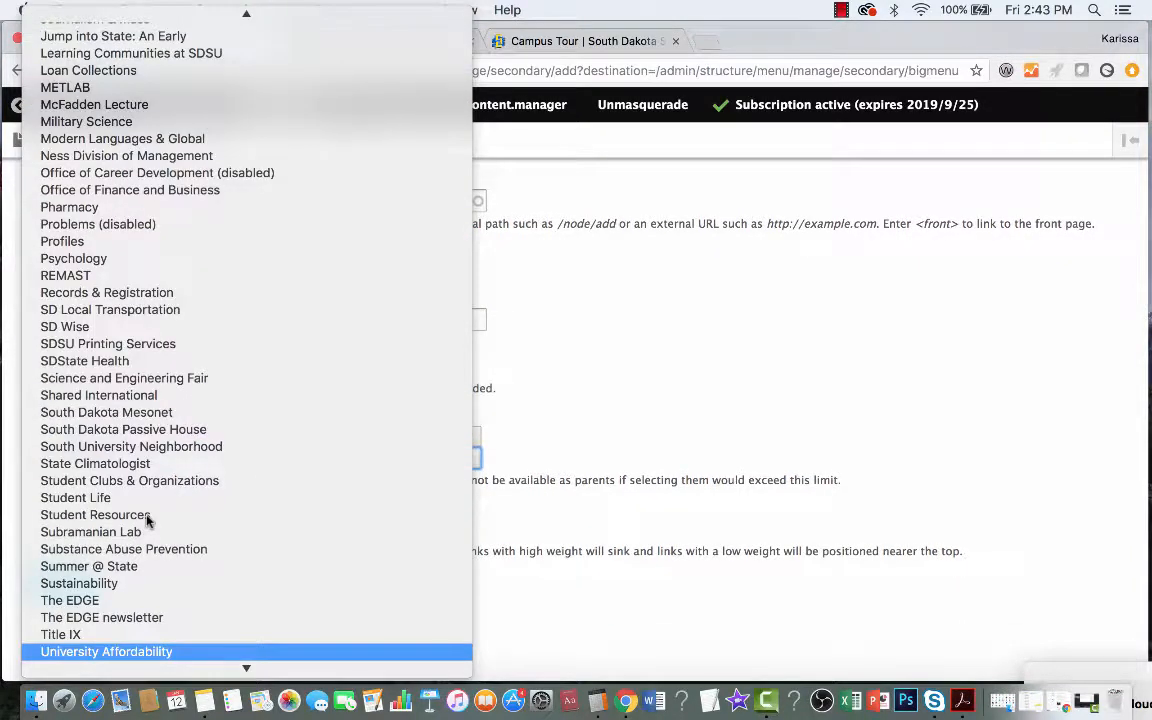
key(Down)
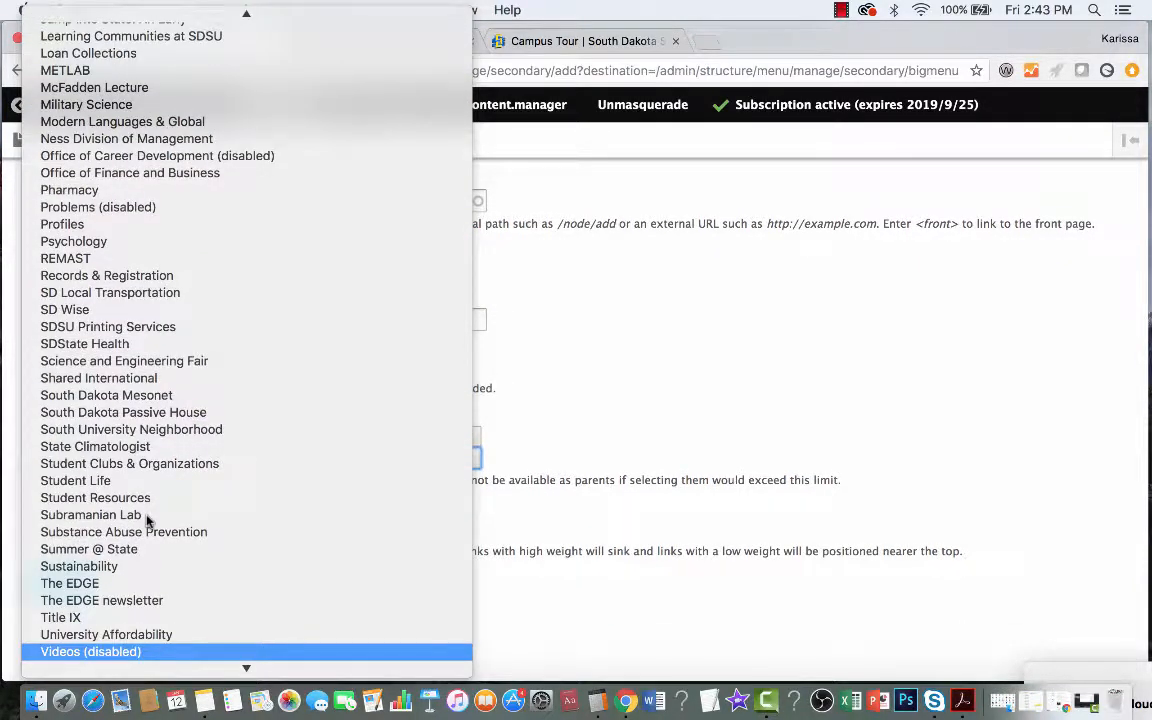
key(Up)
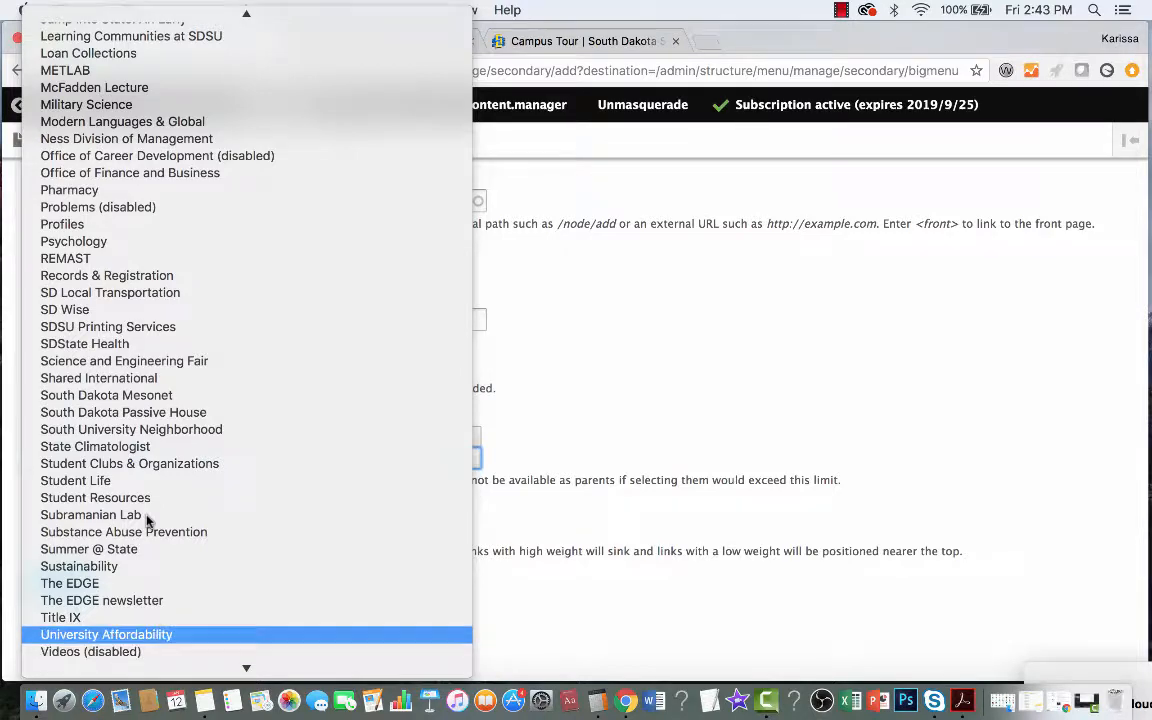
key(u)
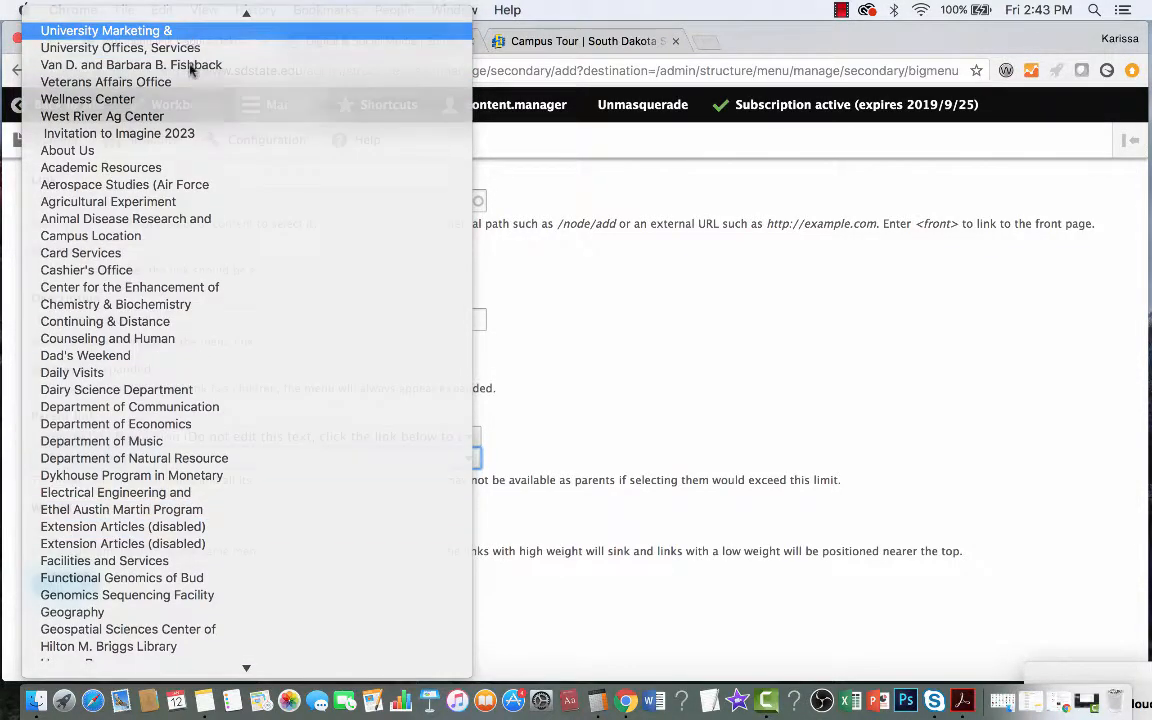
key(Return)
click(242, 480)
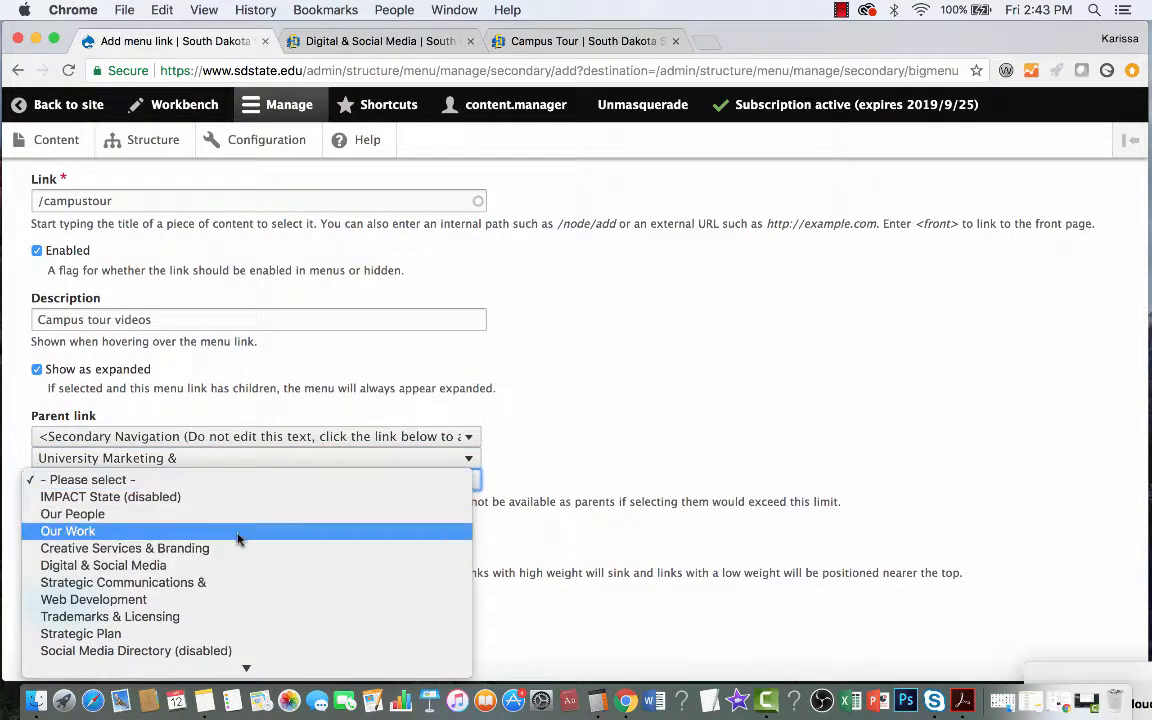
click(231, 566)
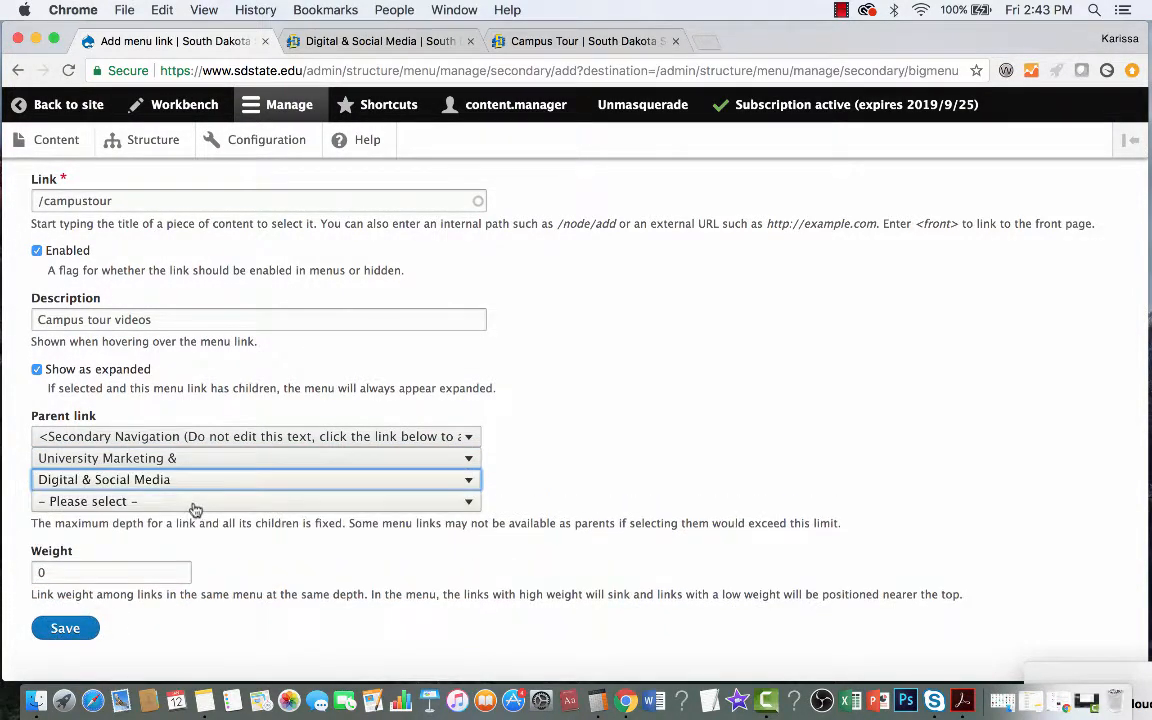
click(195, 505)
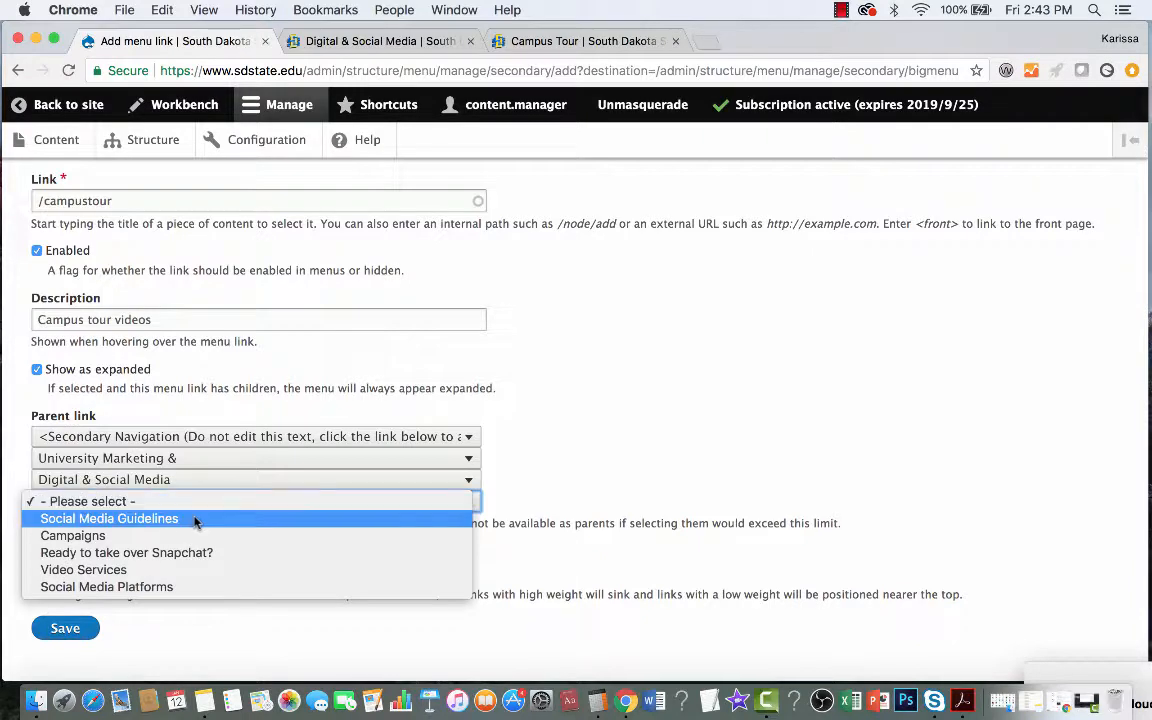
click(174, 576)
click(77, 635)
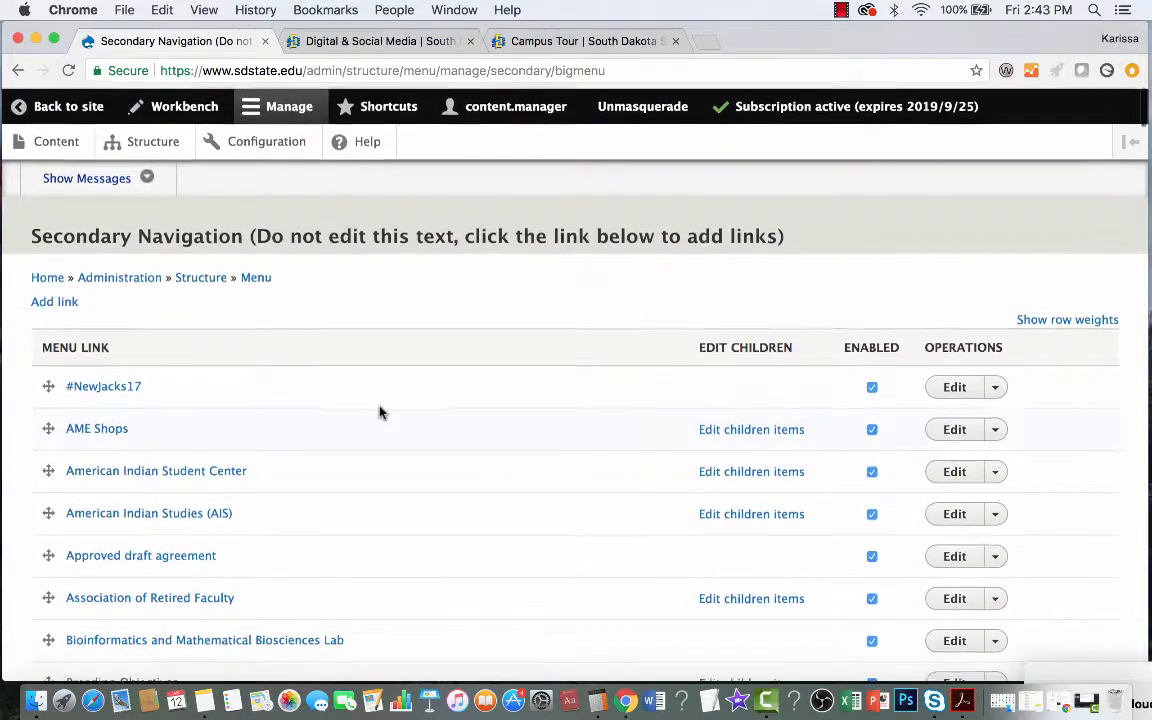
Reload the Digital & Social Media page and open Video Services from its side navigation to check the submenu.
click(338, 44)
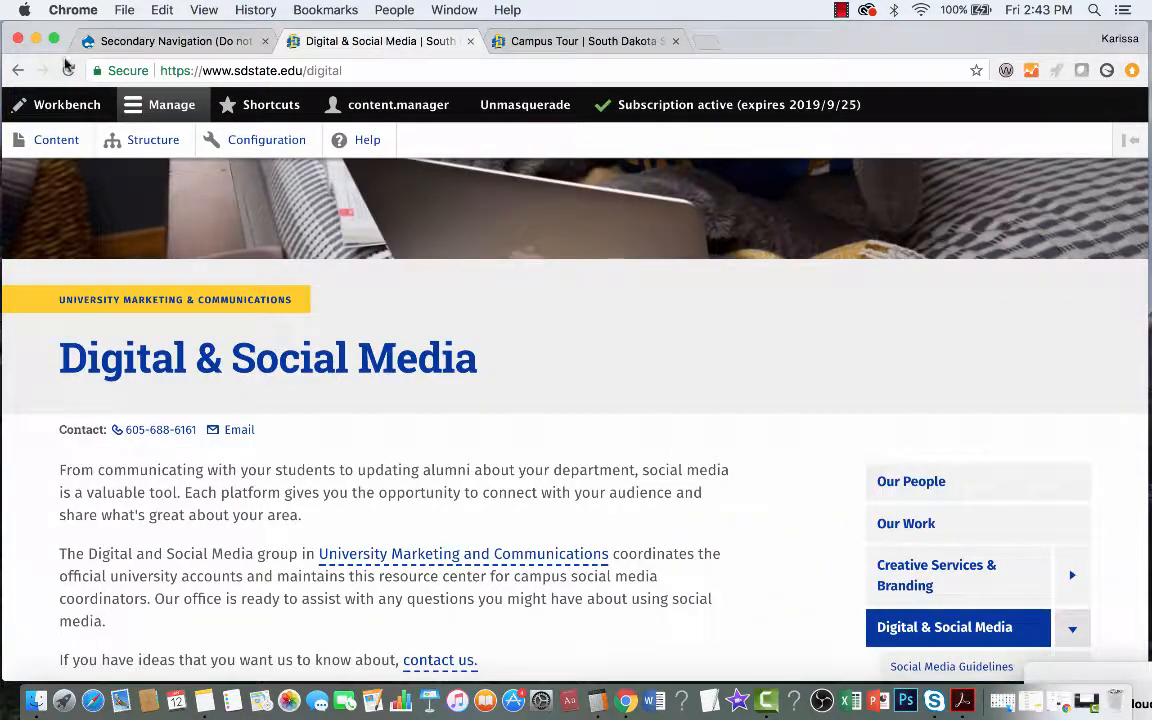
click(67, 69)
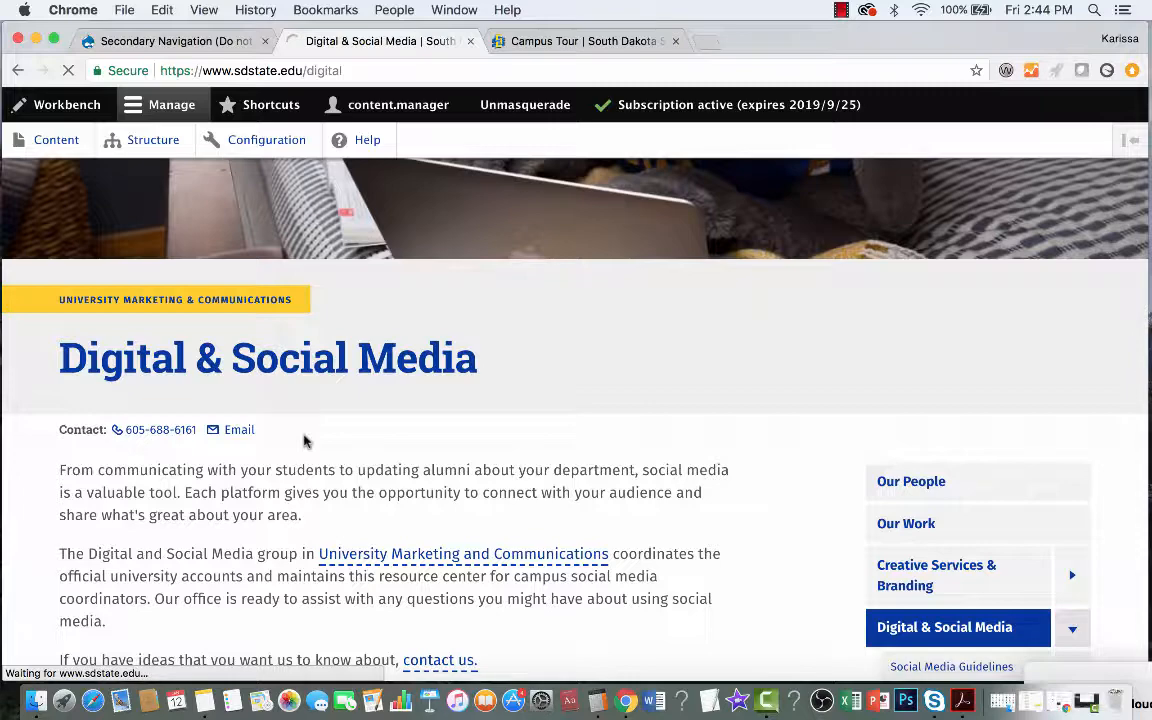
scroll(841, 572, down, 5)
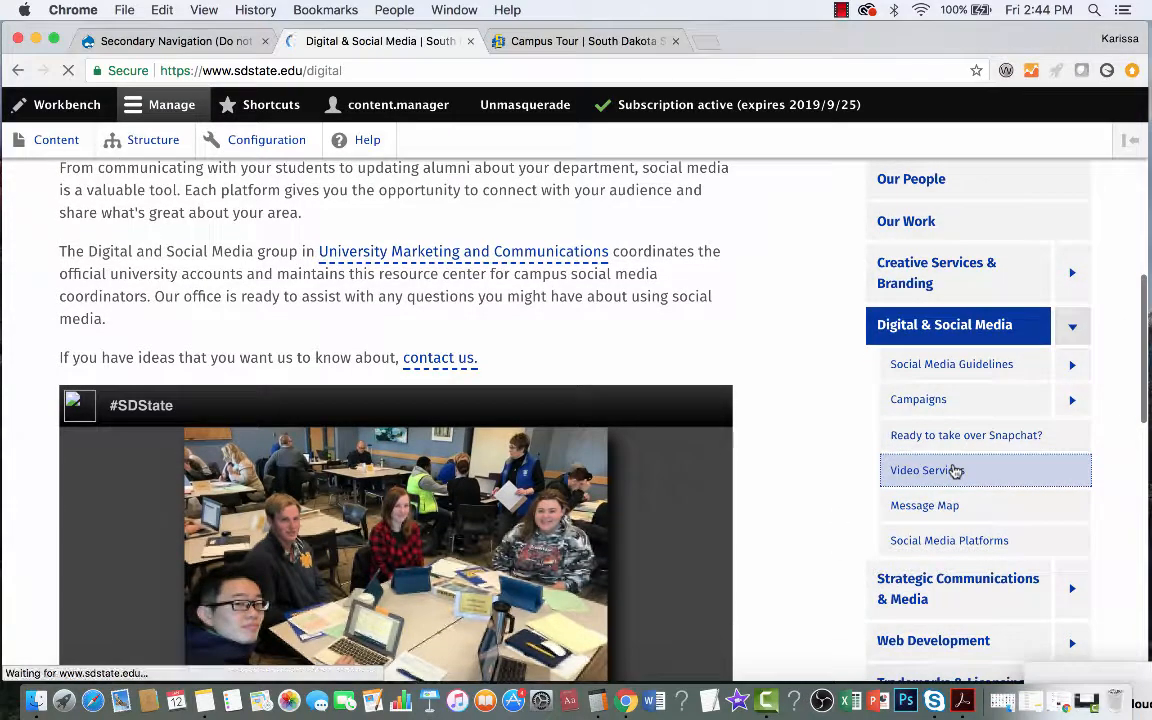
scroll(840, 512, down, 1)
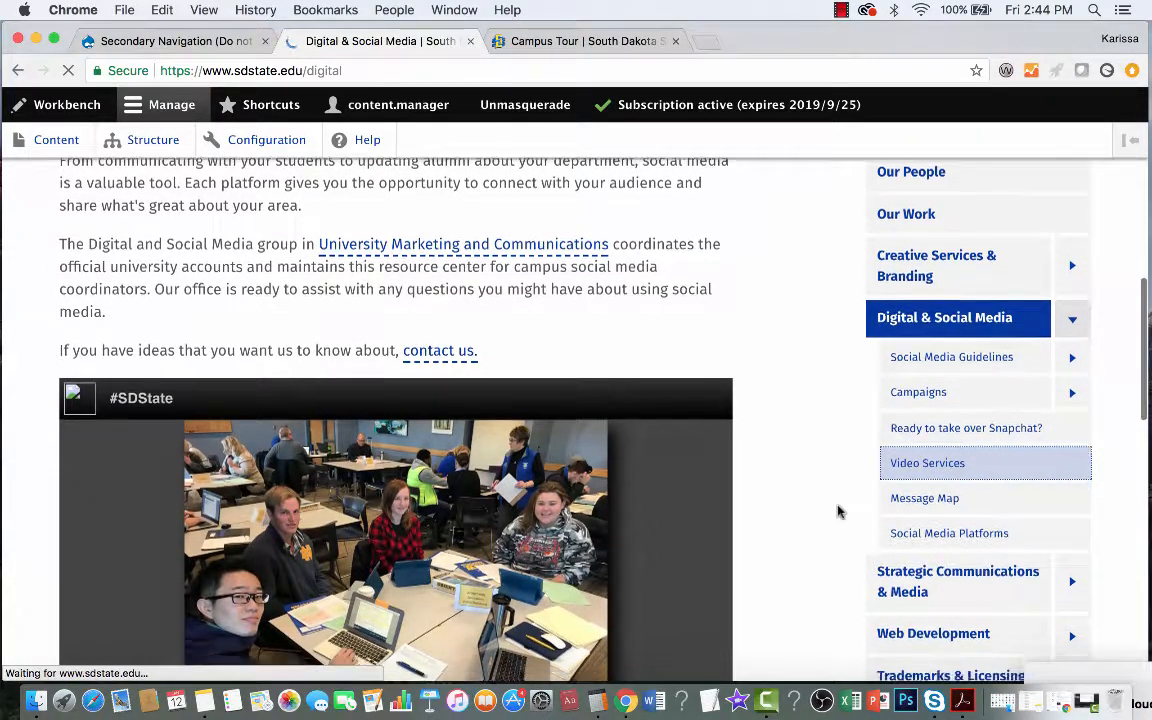
scroll(838, 512, down, 2)
scroll(838, 512, down, 5)
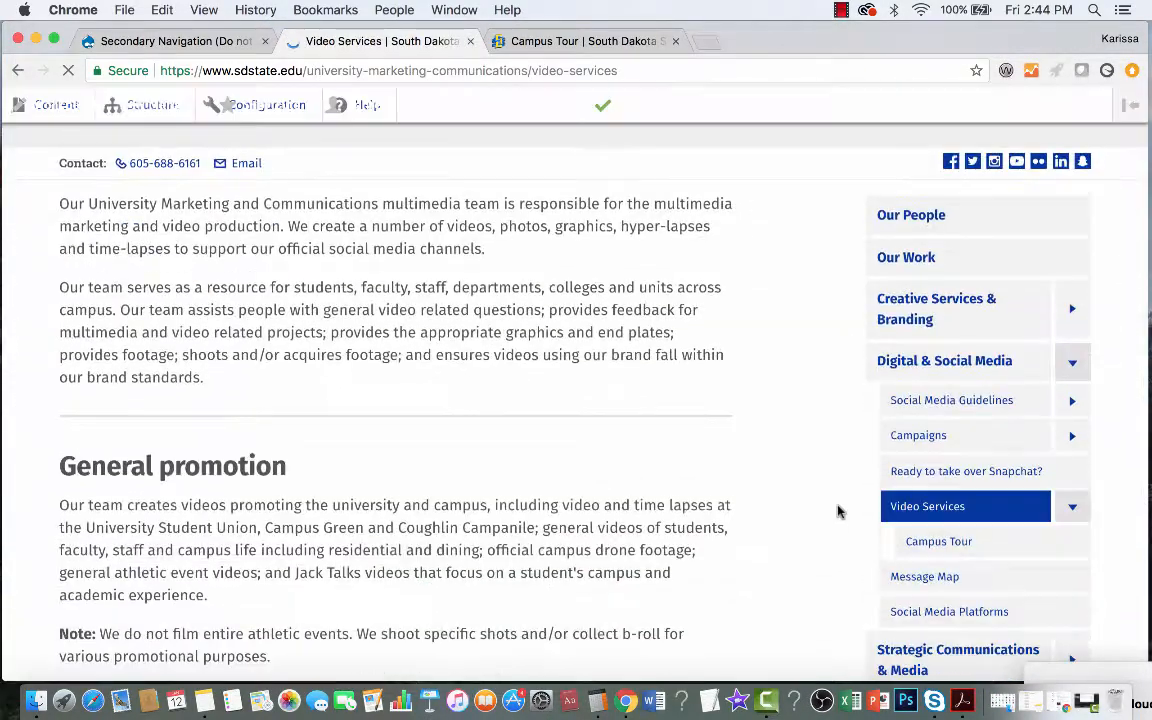
scroll(838, 512, down, 3)
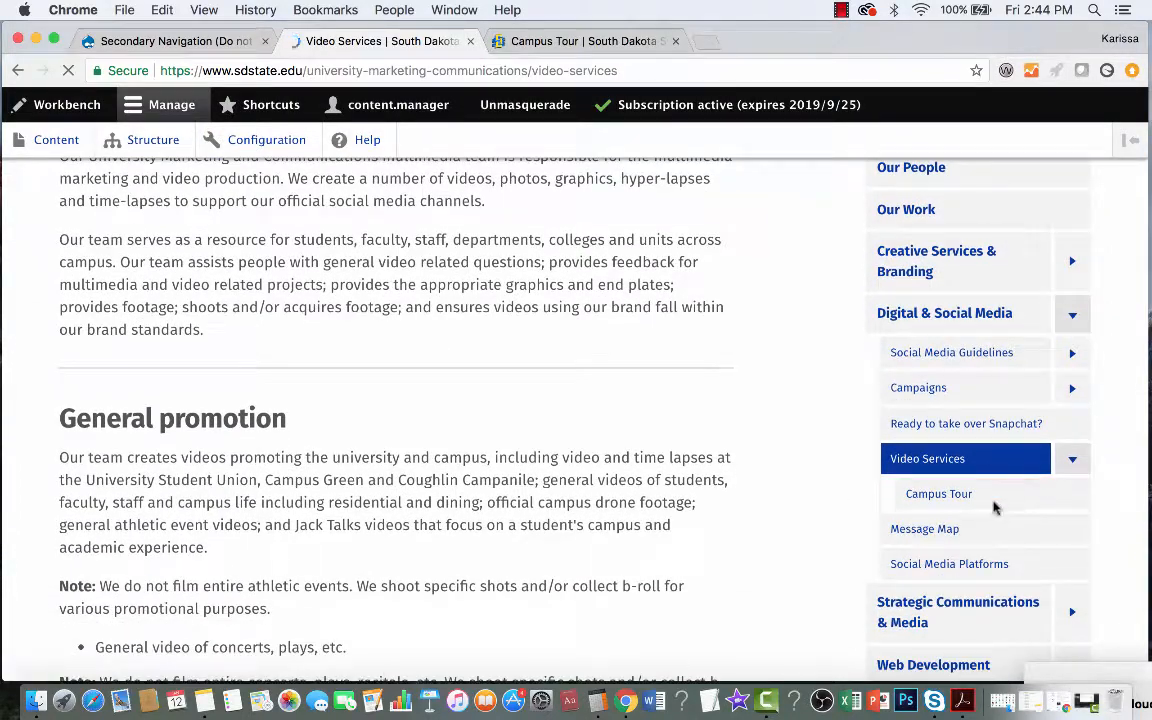
Test the Campus Tour link in the Video Services submenu and return to the Video Services page.
click(1073, 460)
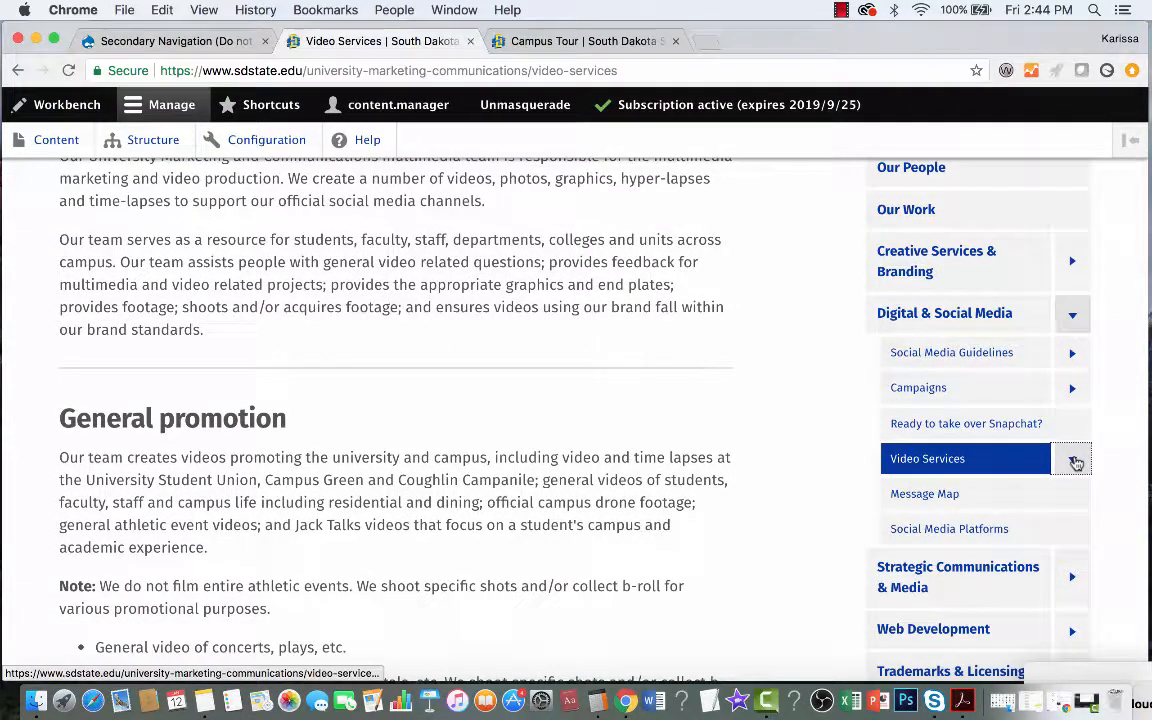
click(1075, 460)
click(1004, 499)
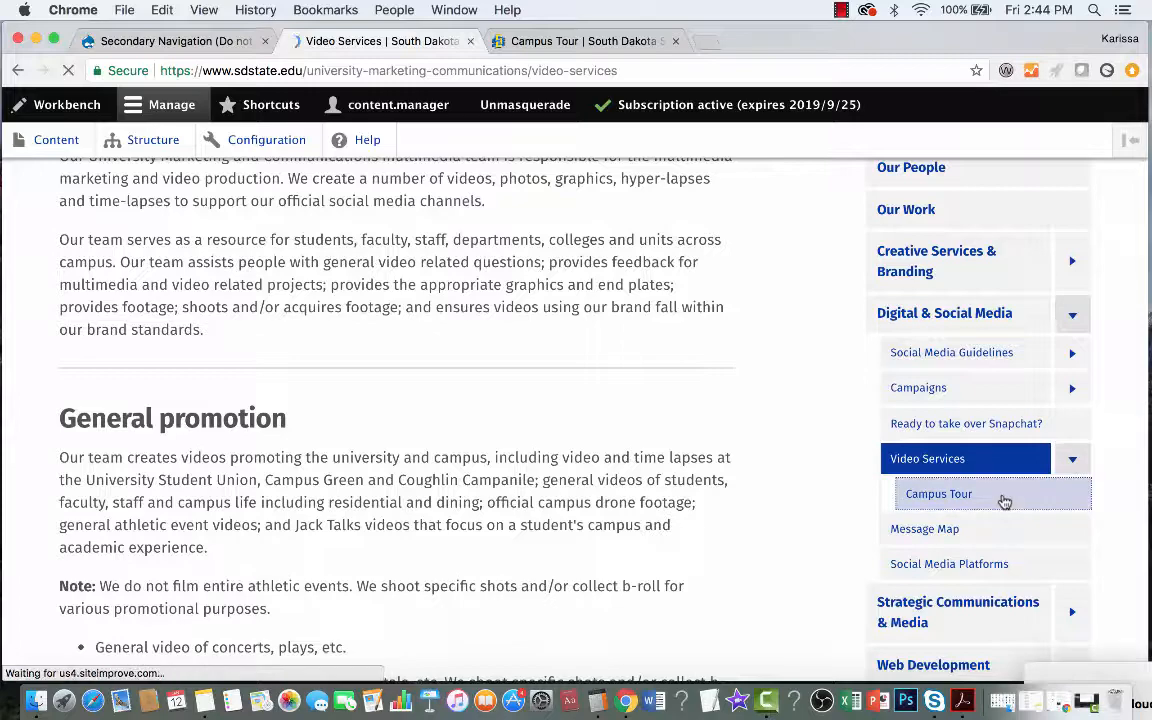
scroll(728, 532, down, 5)
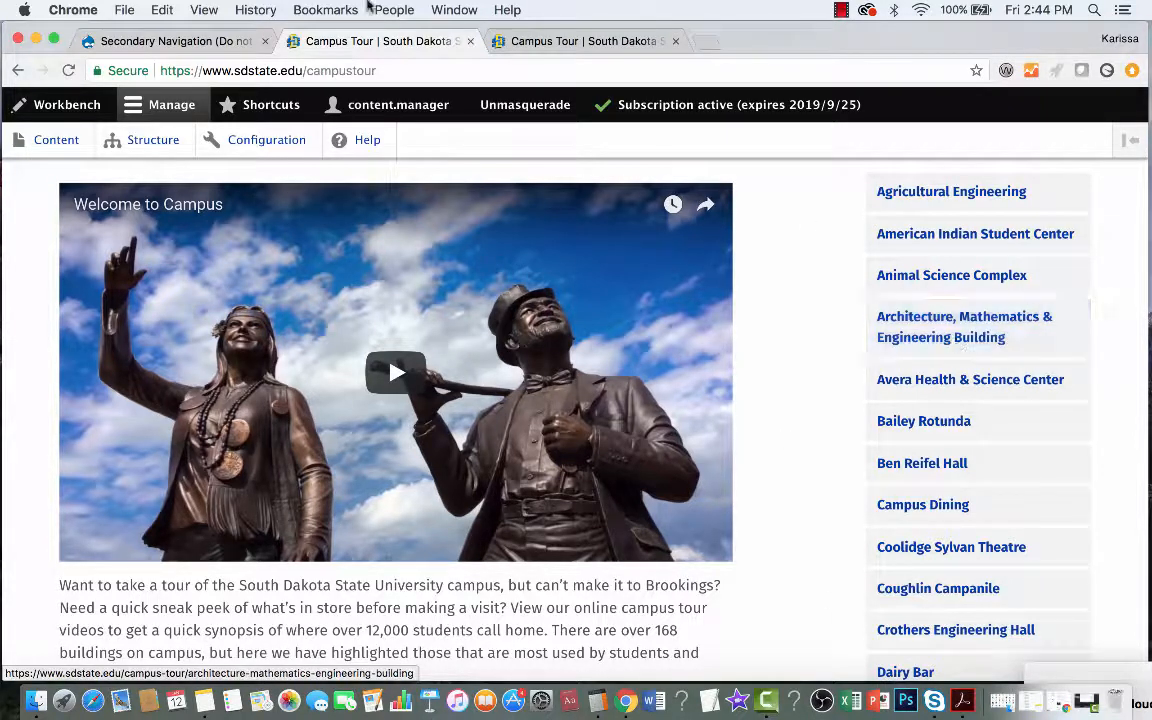
click(18, 70)
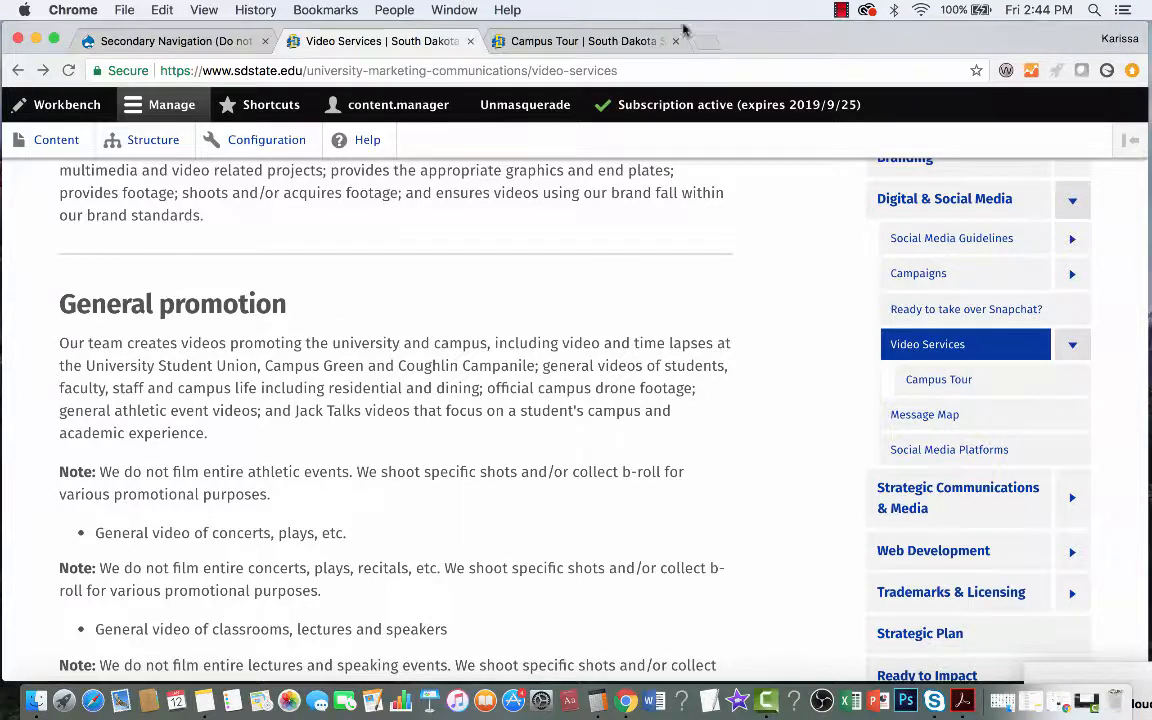
Open a blank browser tab, return to Secondary Navigation, and start a new menu link titled "SDSU Foundation".
click(709, 42)
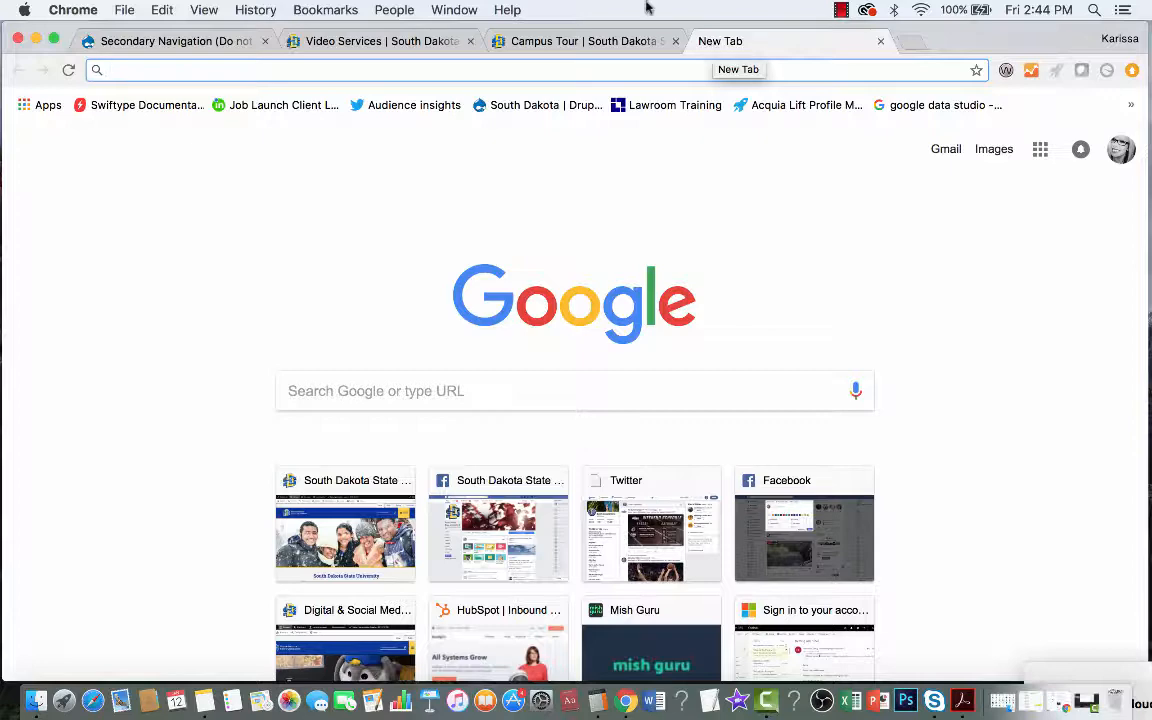
click(178, 41)
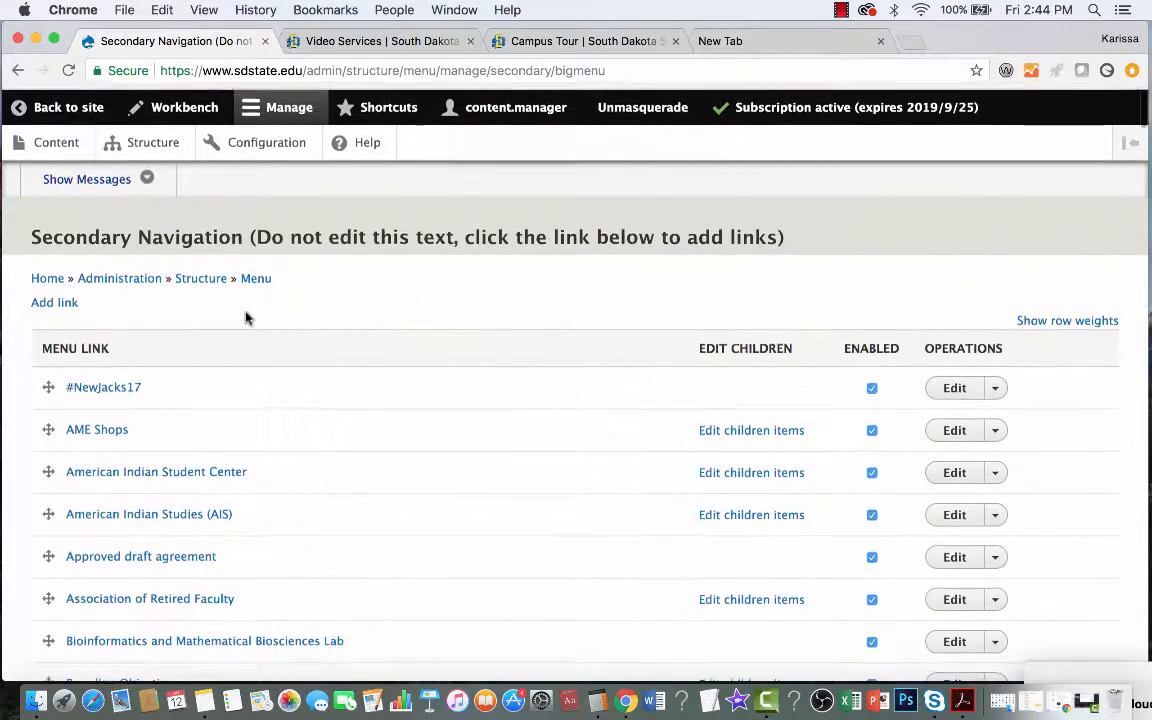
click(64, 301)
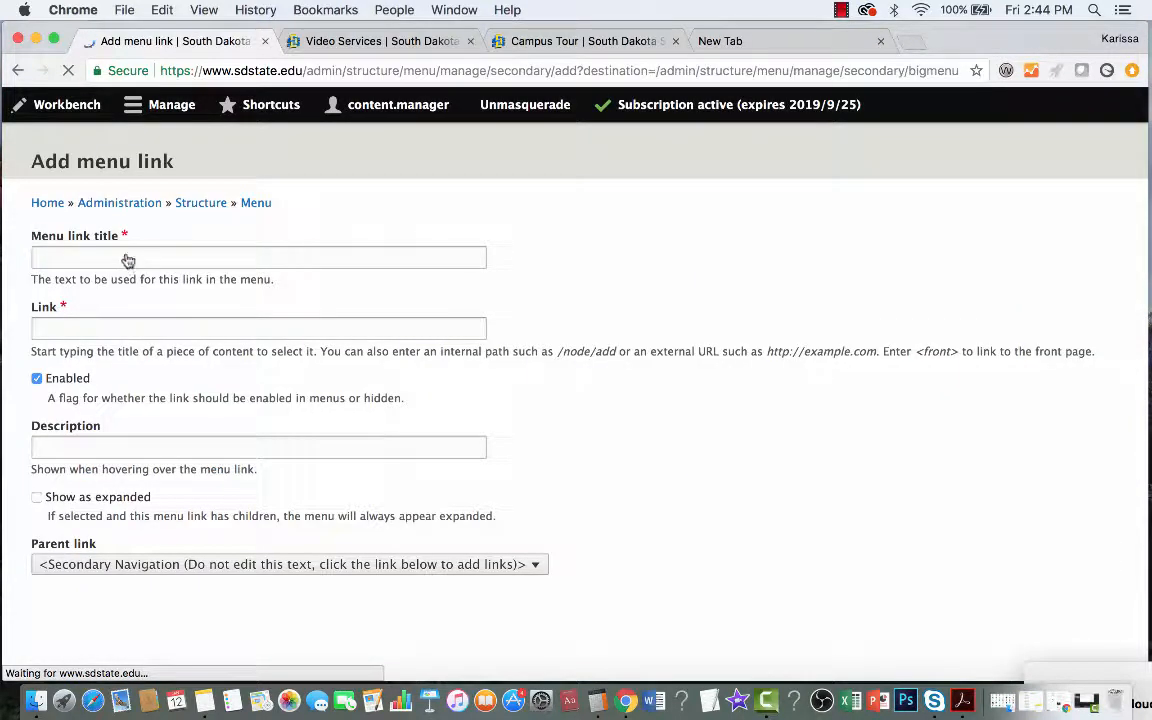
click(111, 291)
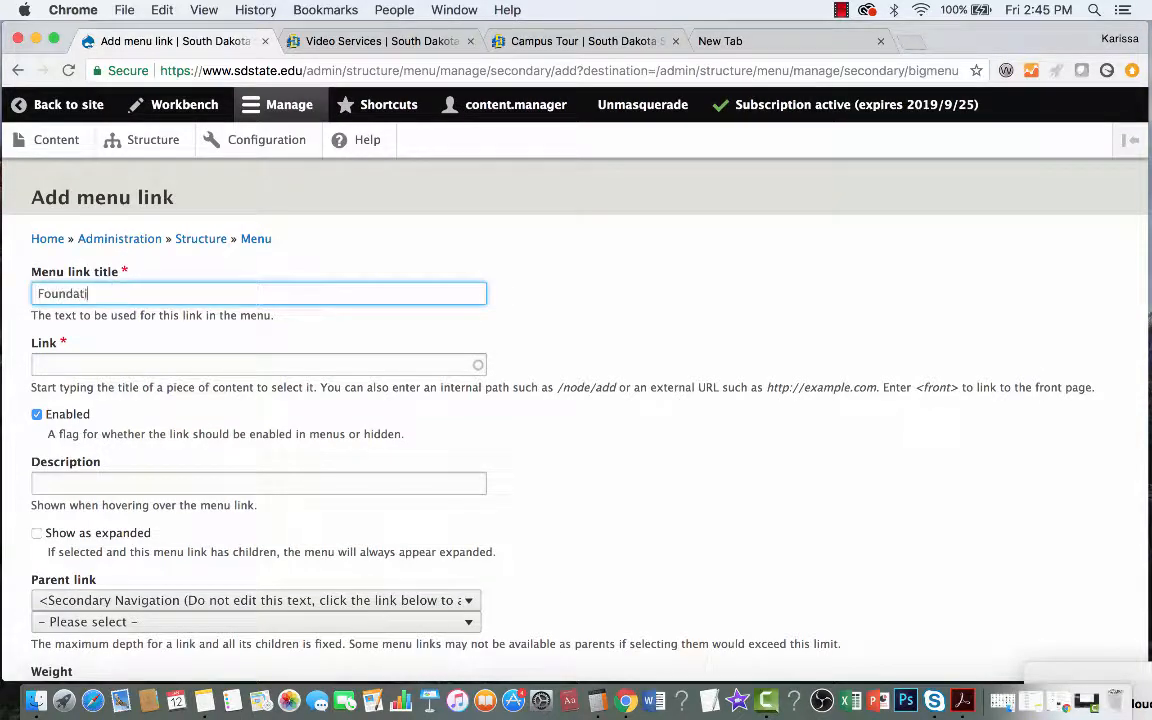
click(37, 293)
text(SDSU)
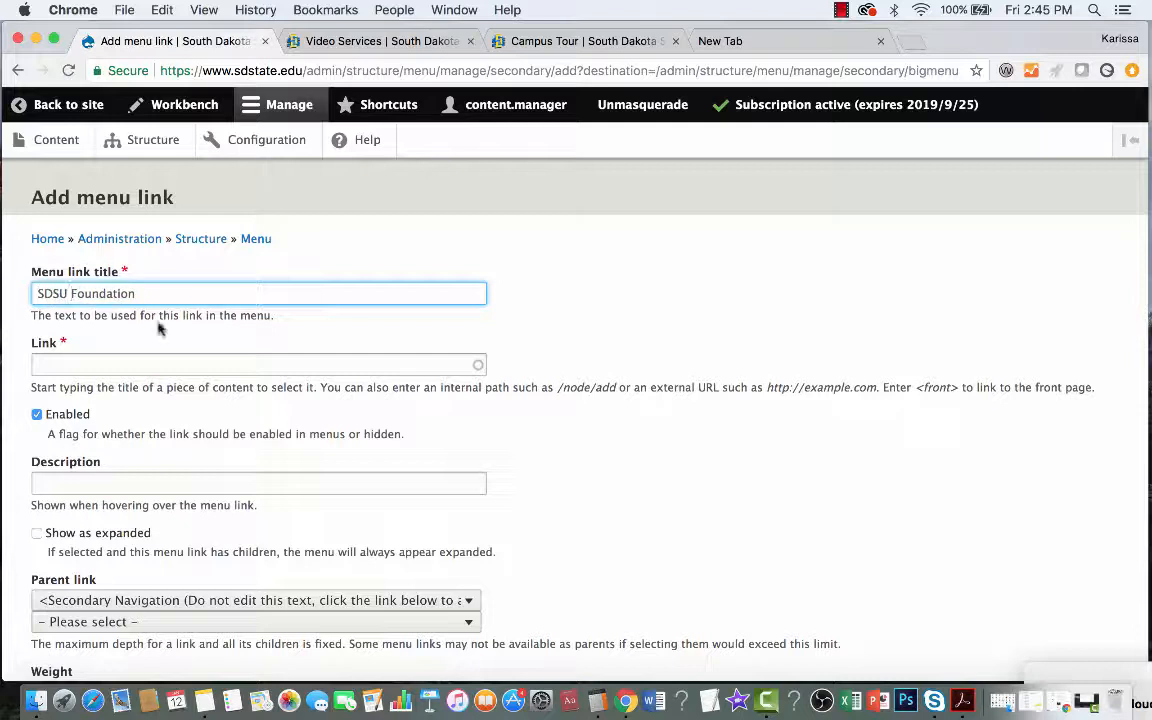
click(68, 366)
text(h)
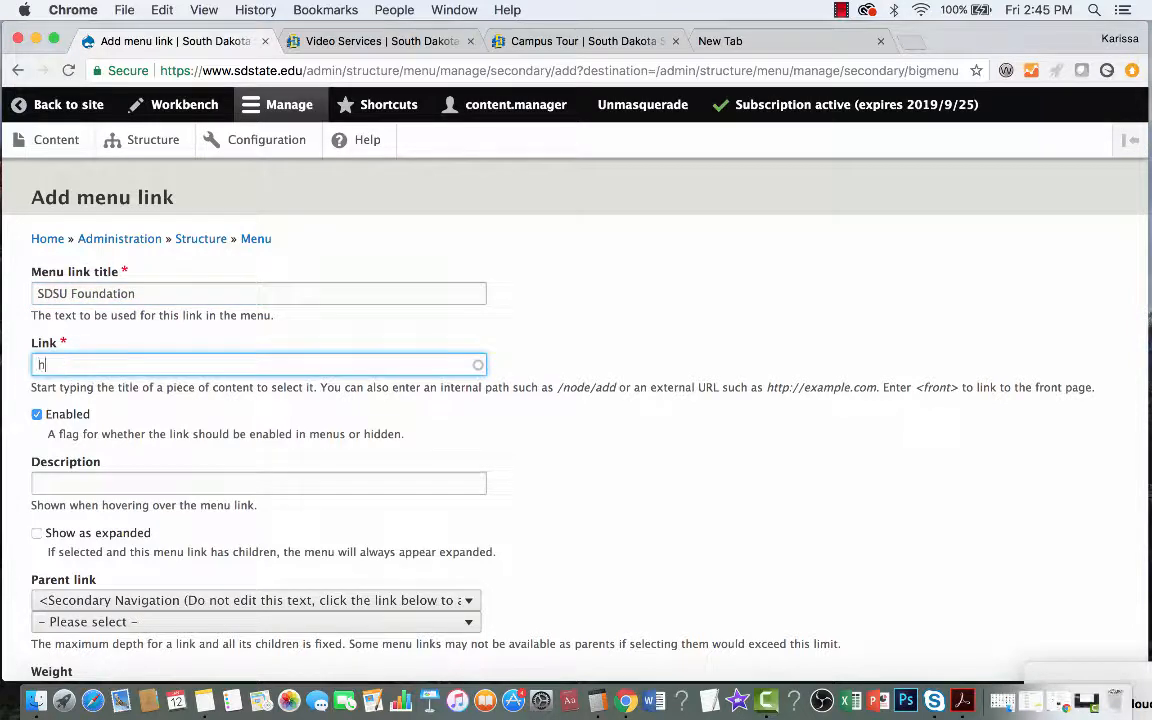
text(ttps://www.sdstate)
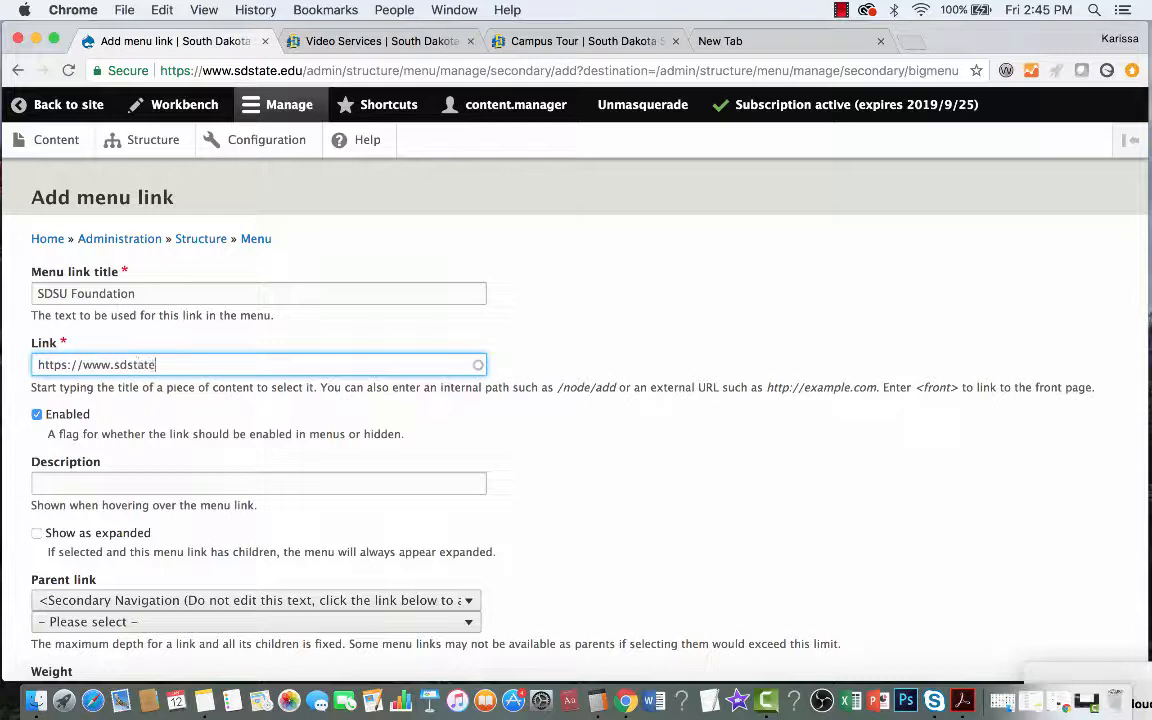
text(foundation.org)
click(62, 483)
text(SDSU)
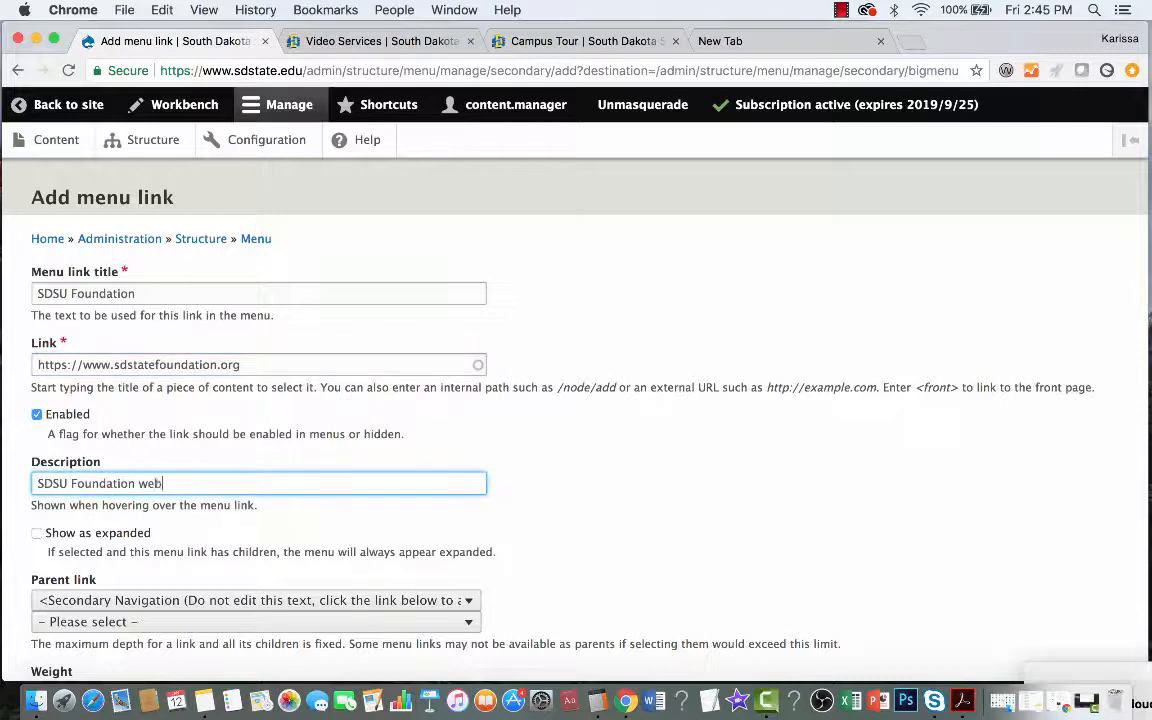
click(37, 533)
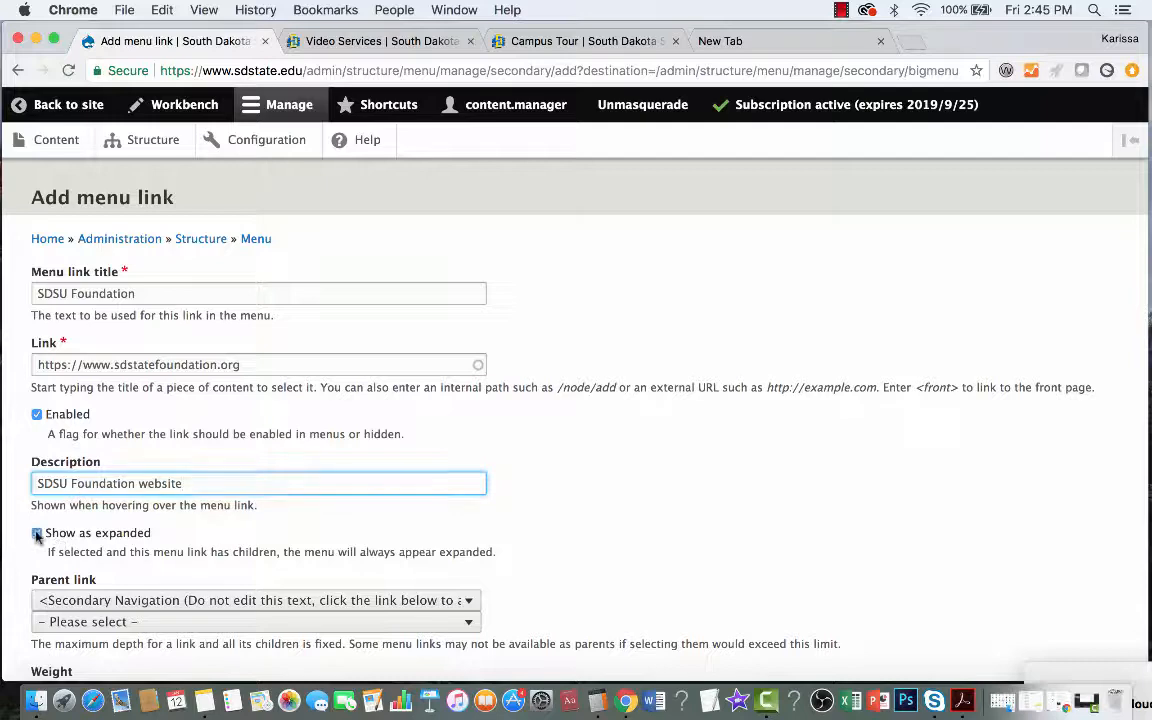
Set the SDSU Foundation link's parent to Digital & Social Media within University Marketing &.
scroll(200, 550, down, 3)
click(207, 441)
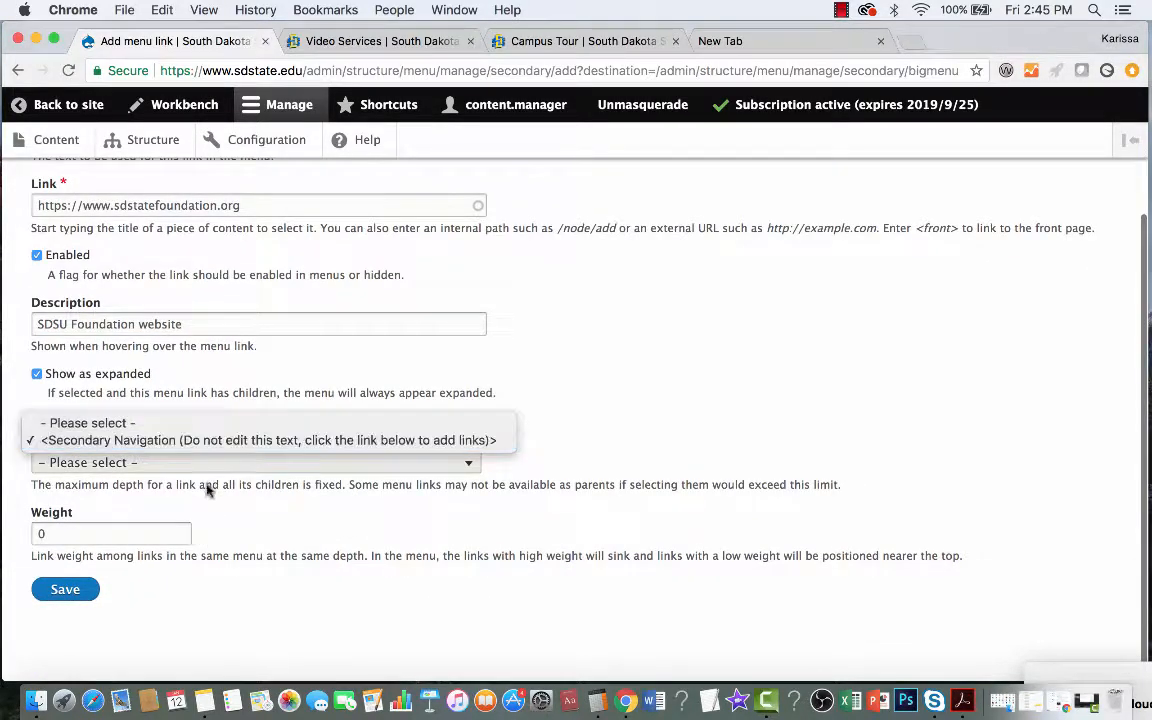
click(210, 466)
click(211, 466)
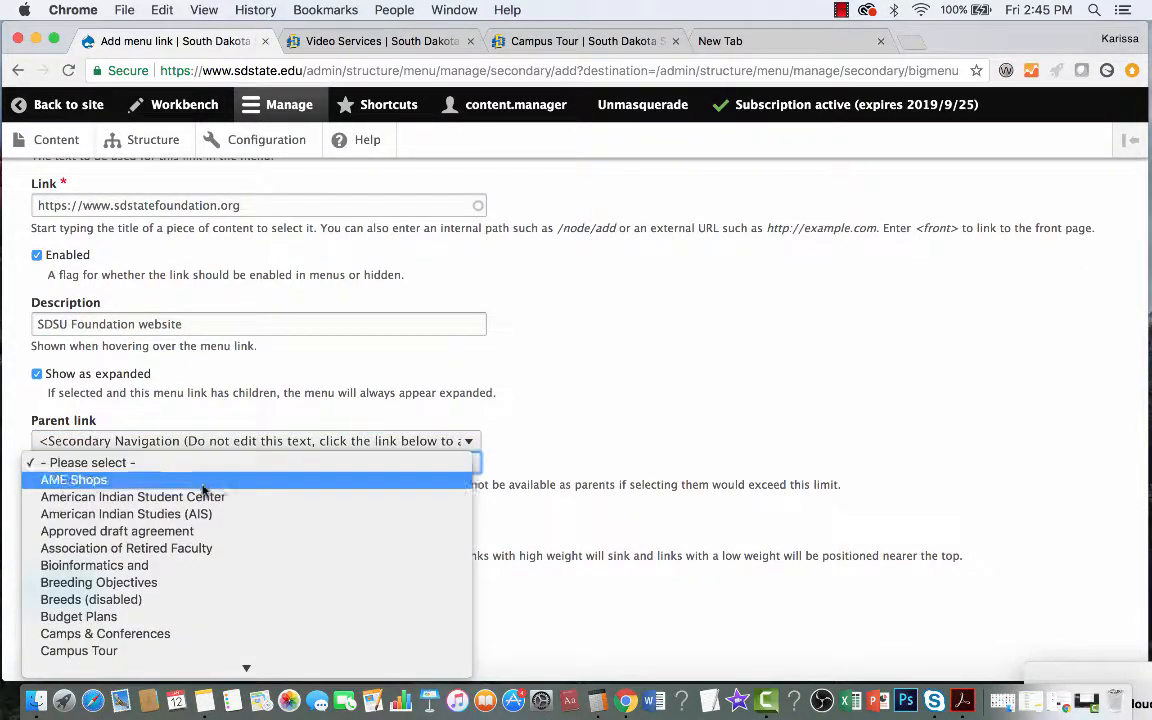
key(u)
scroll(200, 500, down, 10)
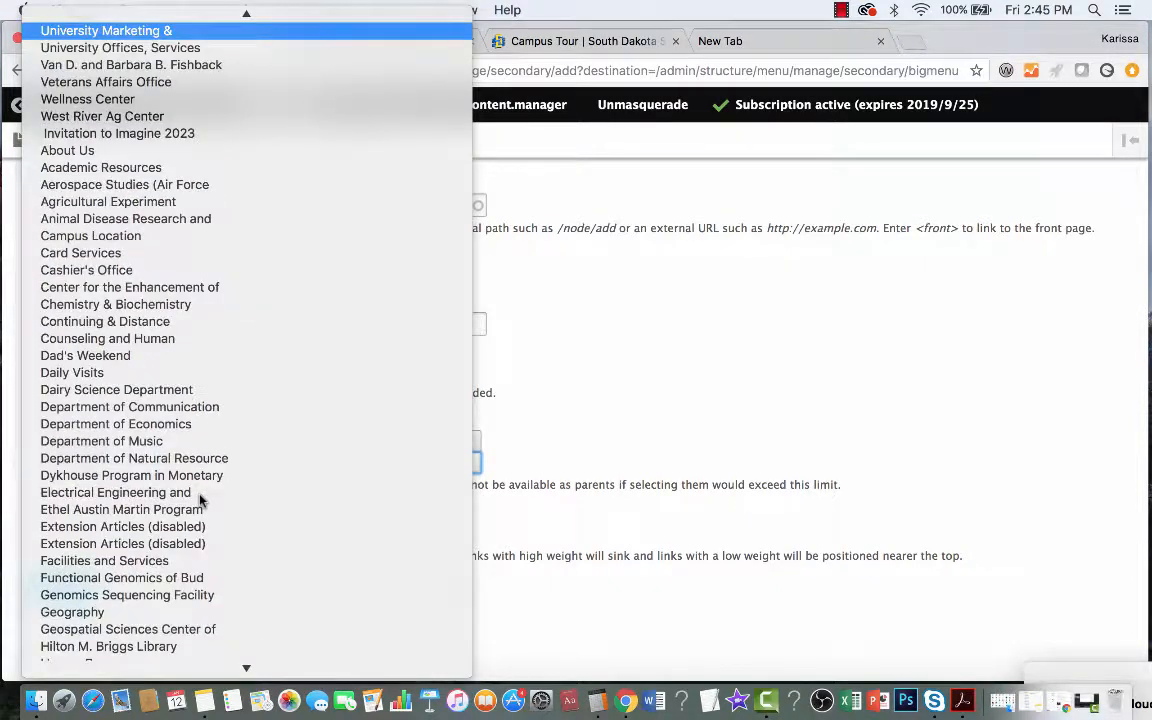
scroll(255, 62, up, 3)
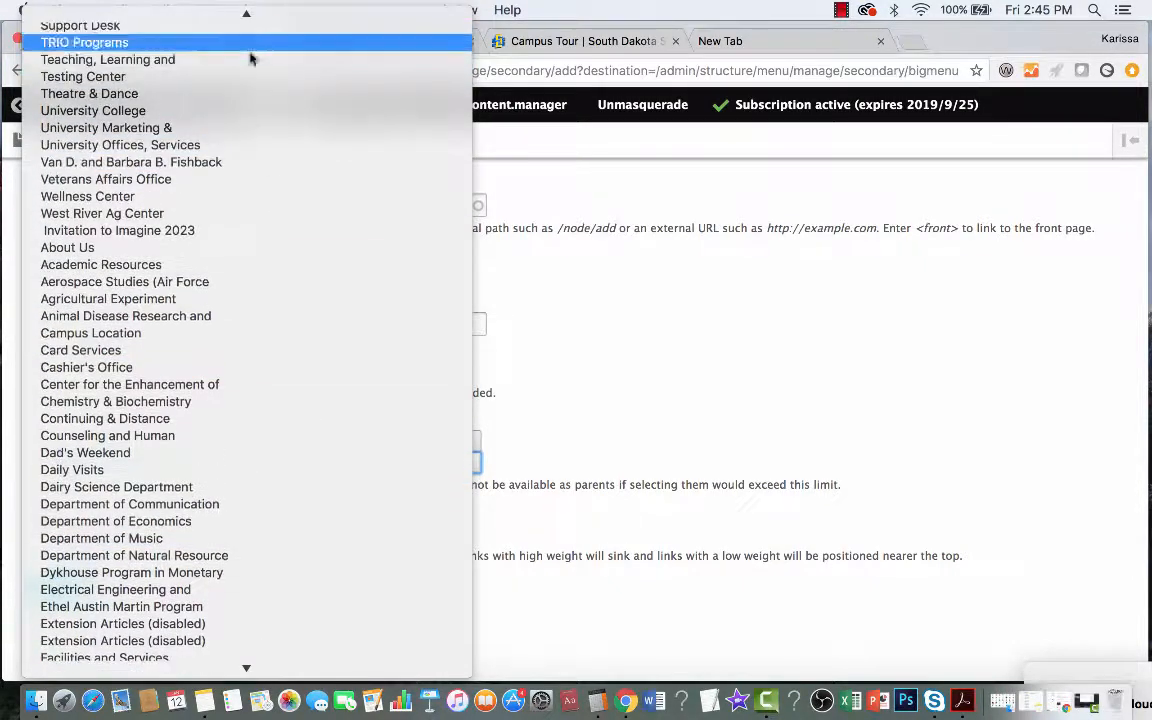
click(231, 129)
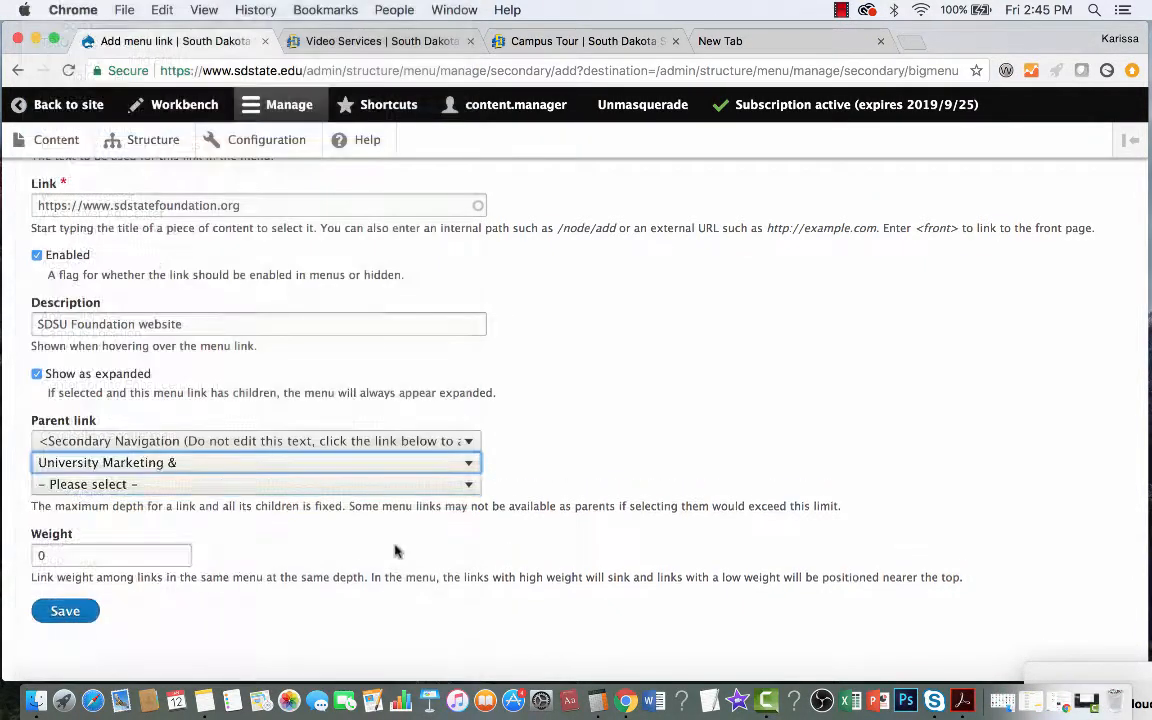
click(327, 488)
click(295, 571)
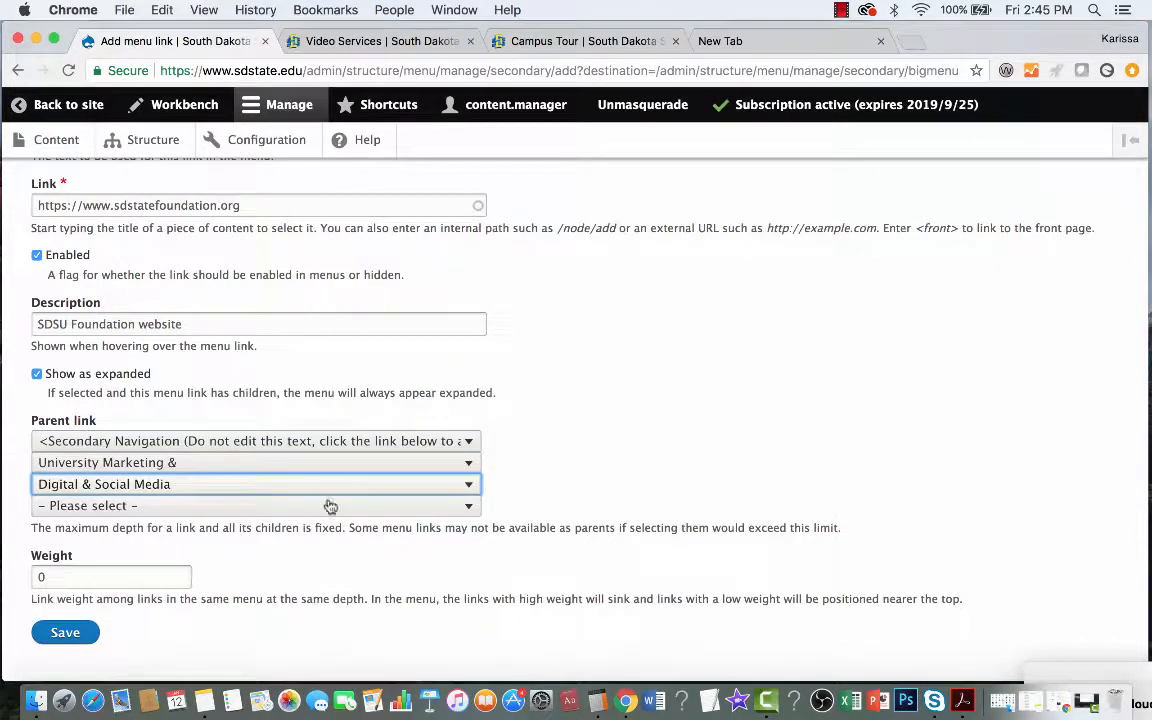
click(333, 505)
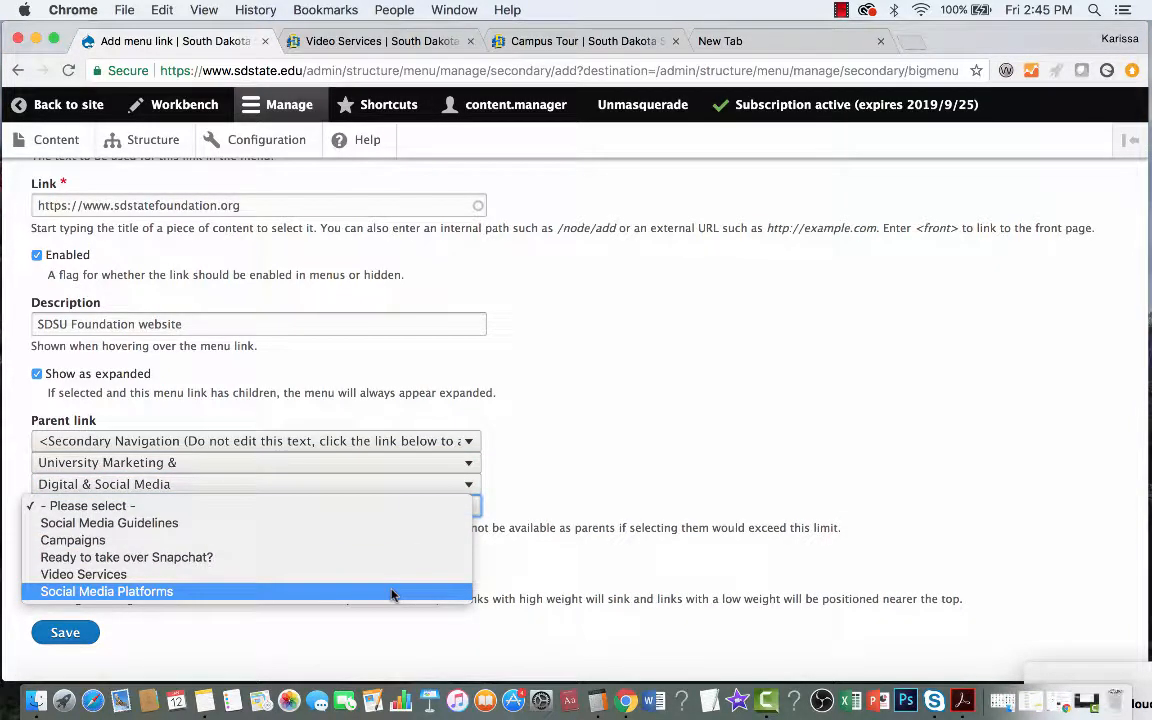
click(391, 592)
click(350, 507)
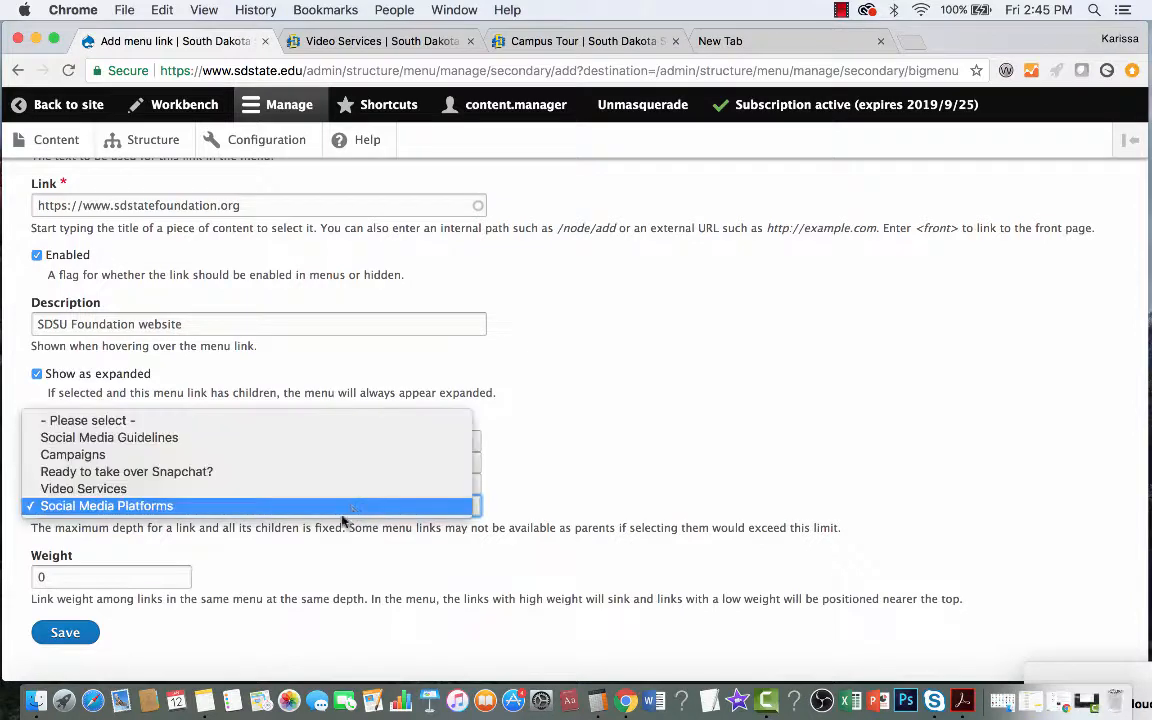
click(312, 421)
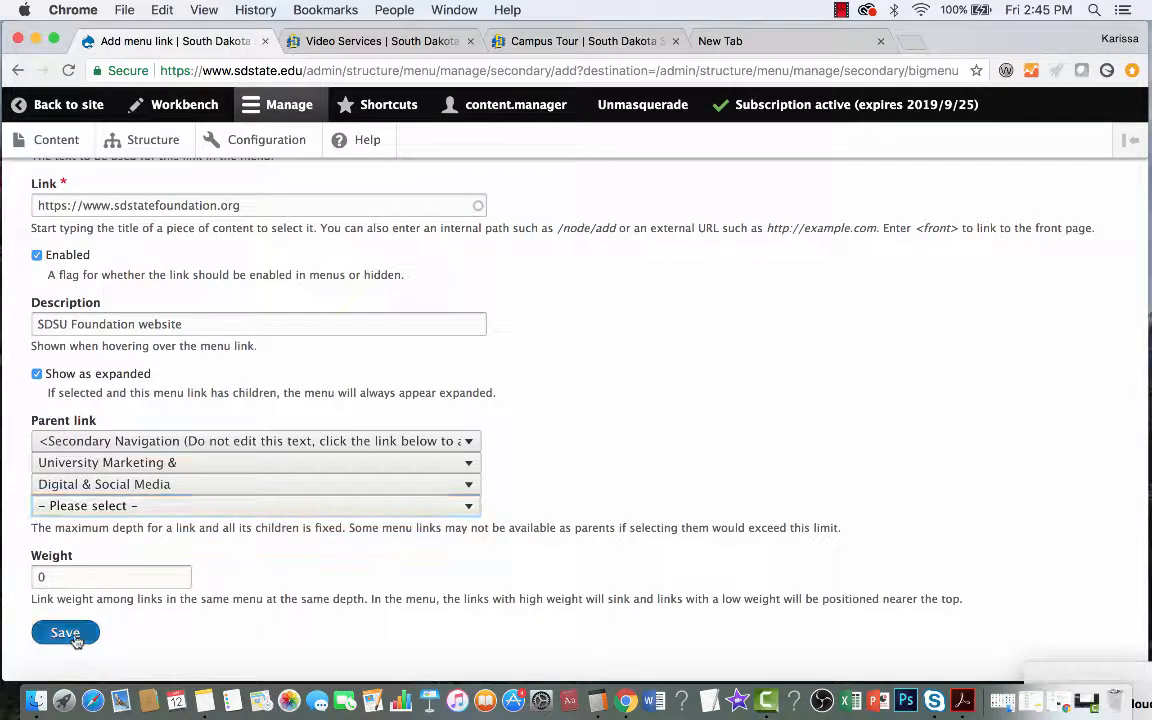
Save the SDSU Foundation menu link and reload the Video Services page to check its side navigation.
click(75, 640)
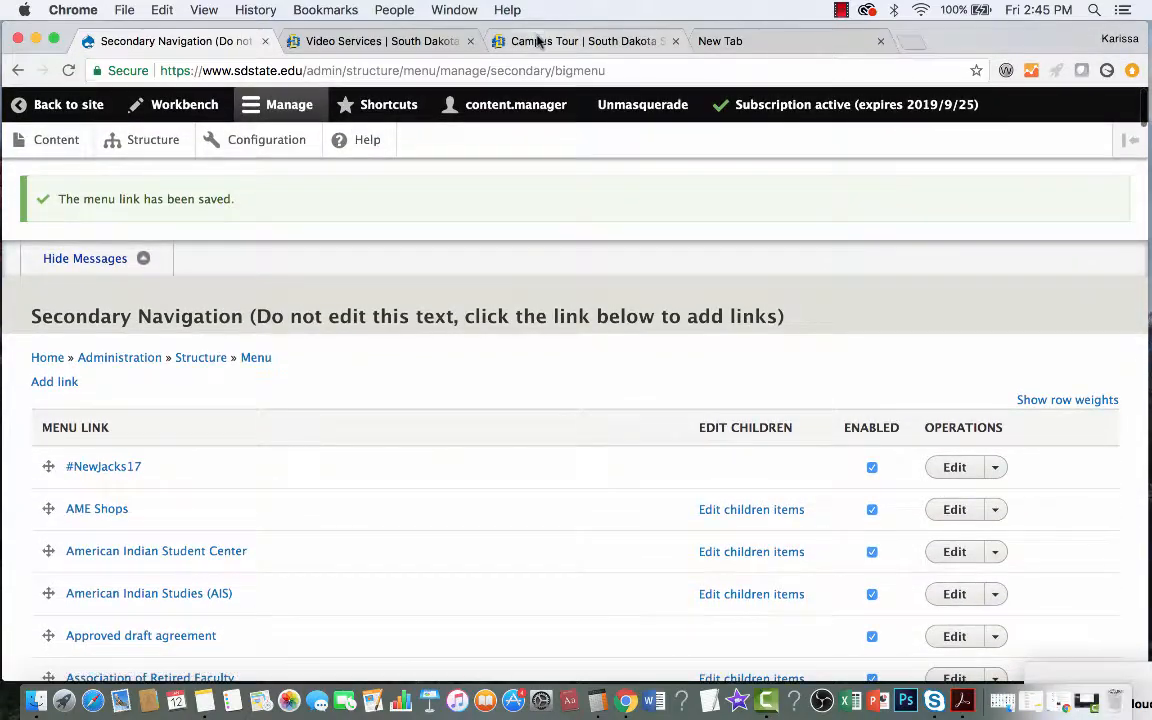
click(515, 38)
click(380, 40)
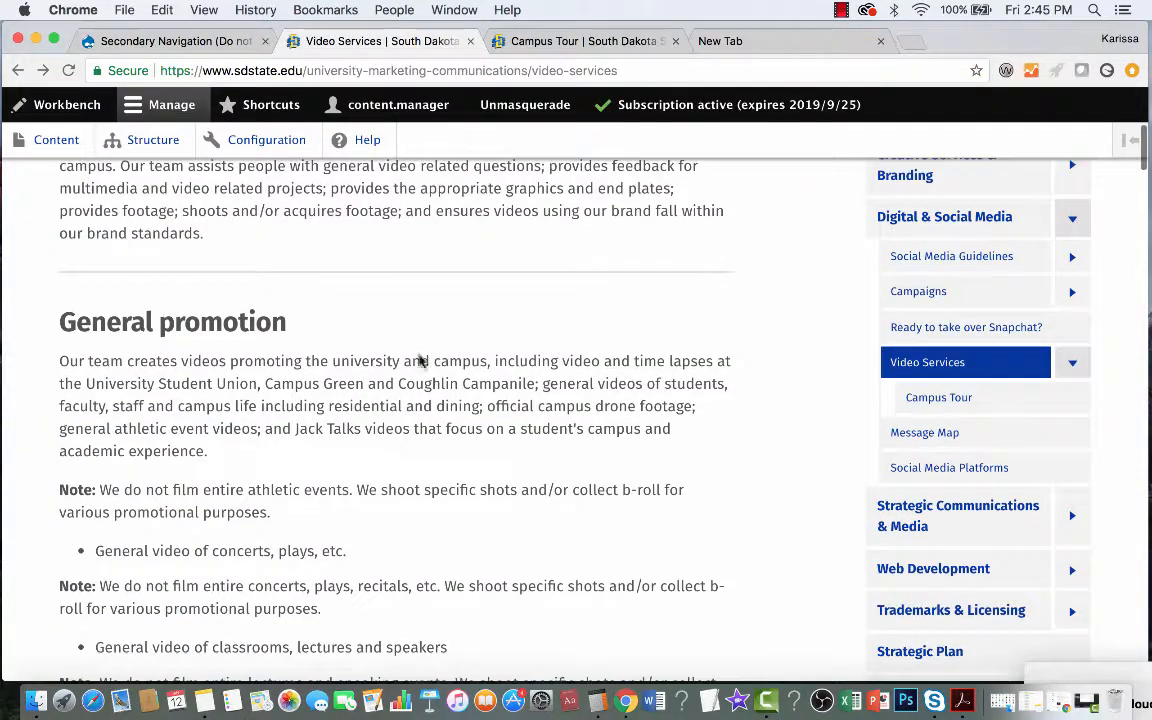
click(69, 72)
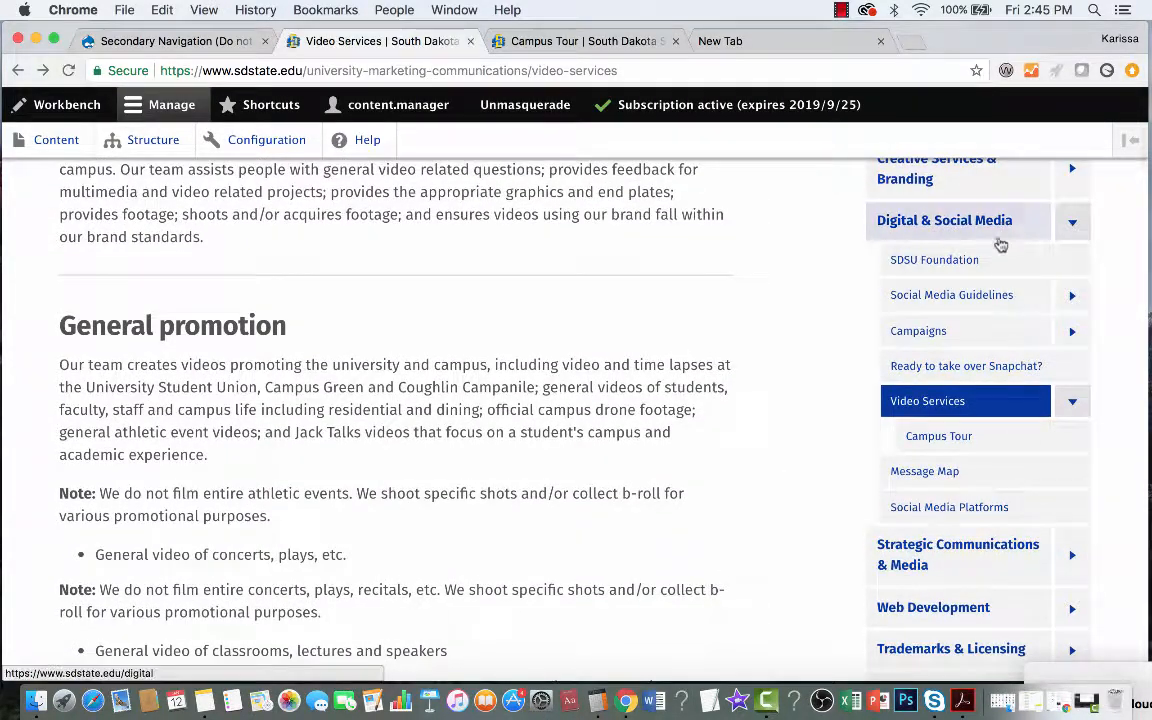
Test the SDSU Foundation link under Digital & Social Media and look over the external site it opens.
click(952, 263)
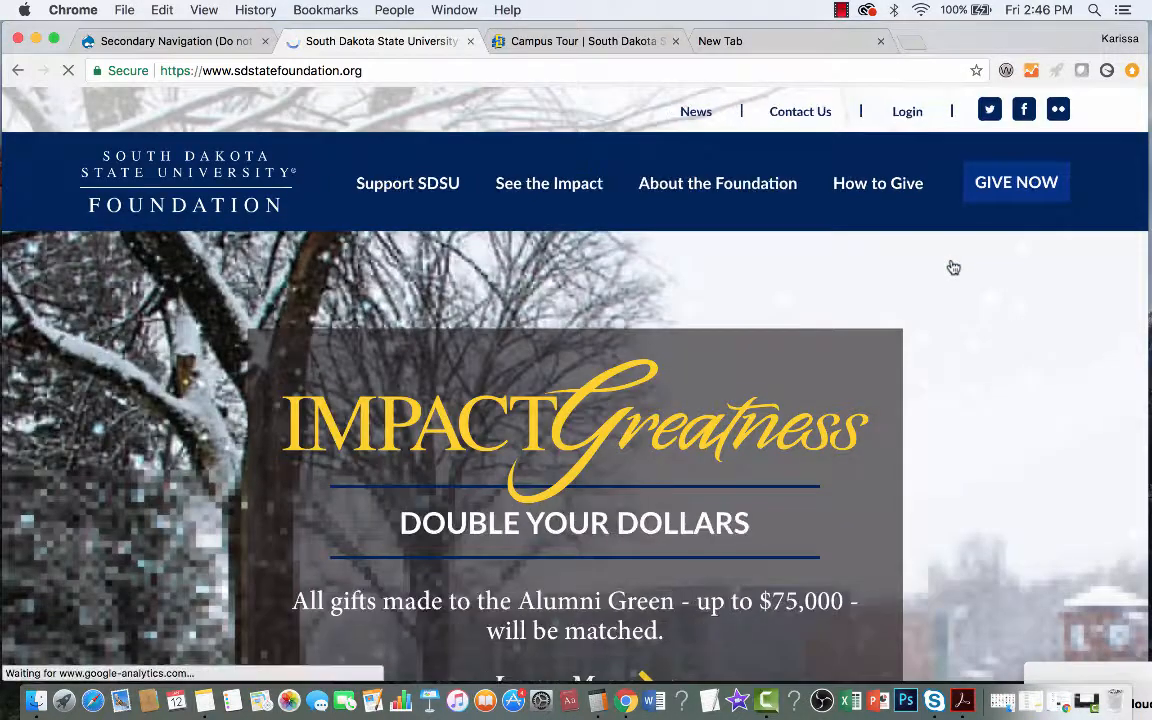
scroll(952, 267, down, 3)
scroll(952, 267, down, 10)
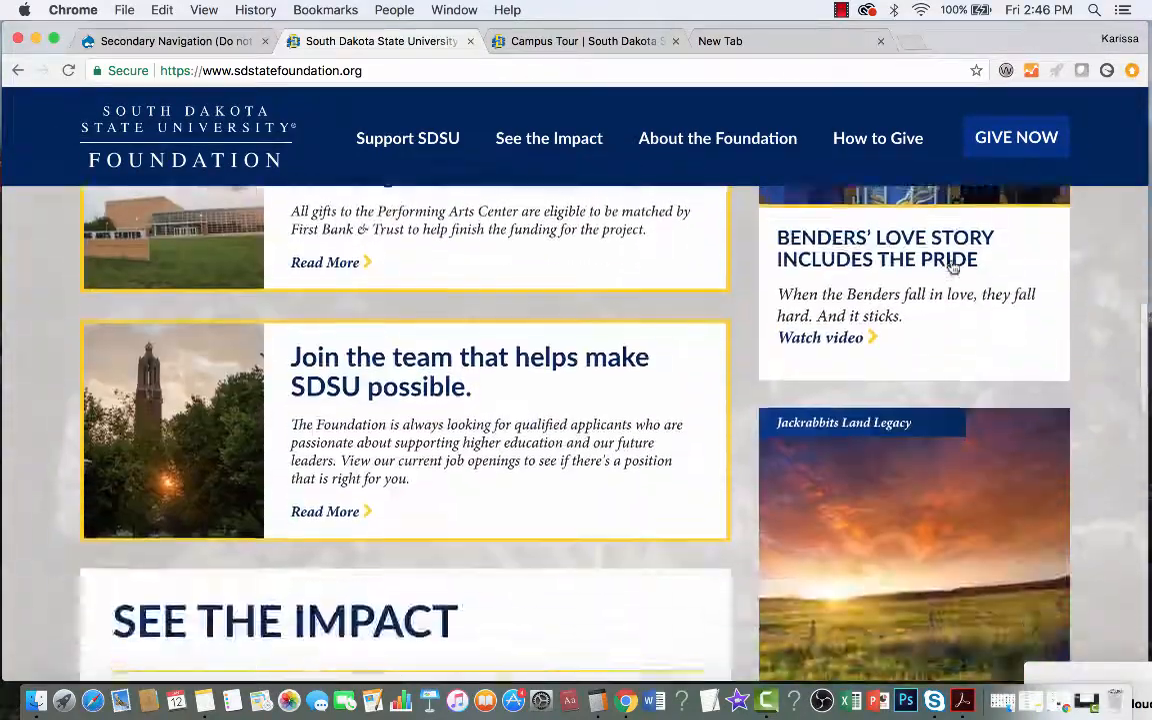
scroll(870, 237, up, 15)
Return to the Secondary Navigation administration page and look through its list of menu links.
click(188, 42)
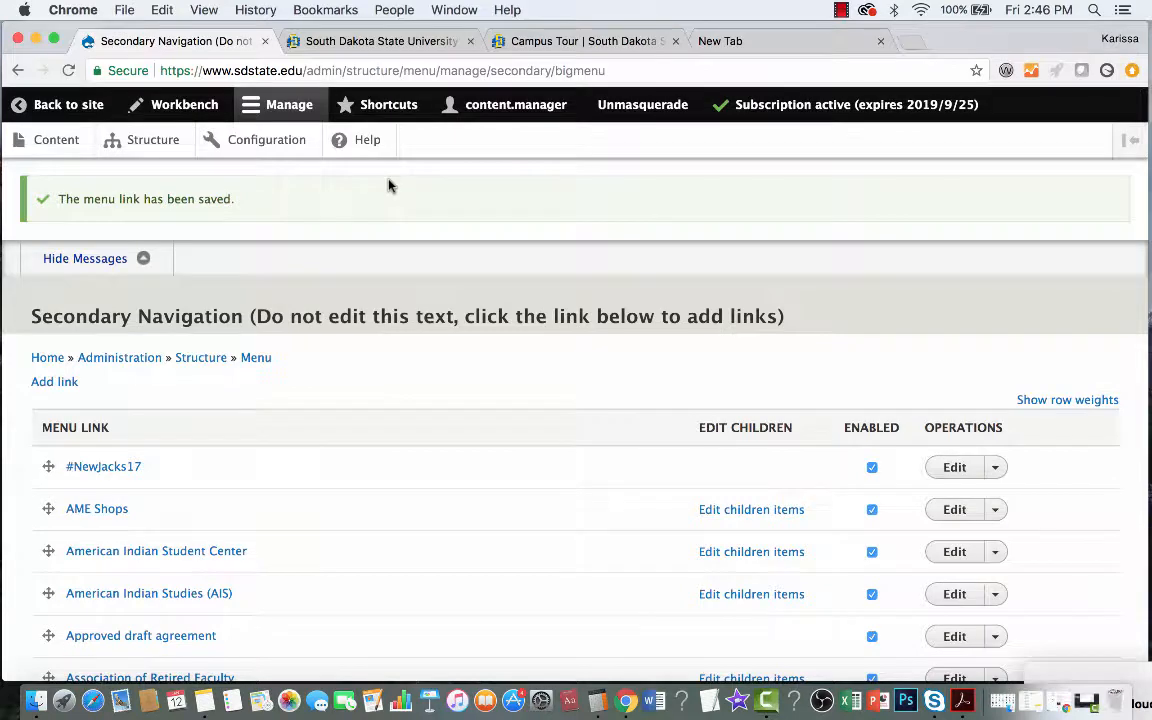
scroll(326, 348, down, 8)
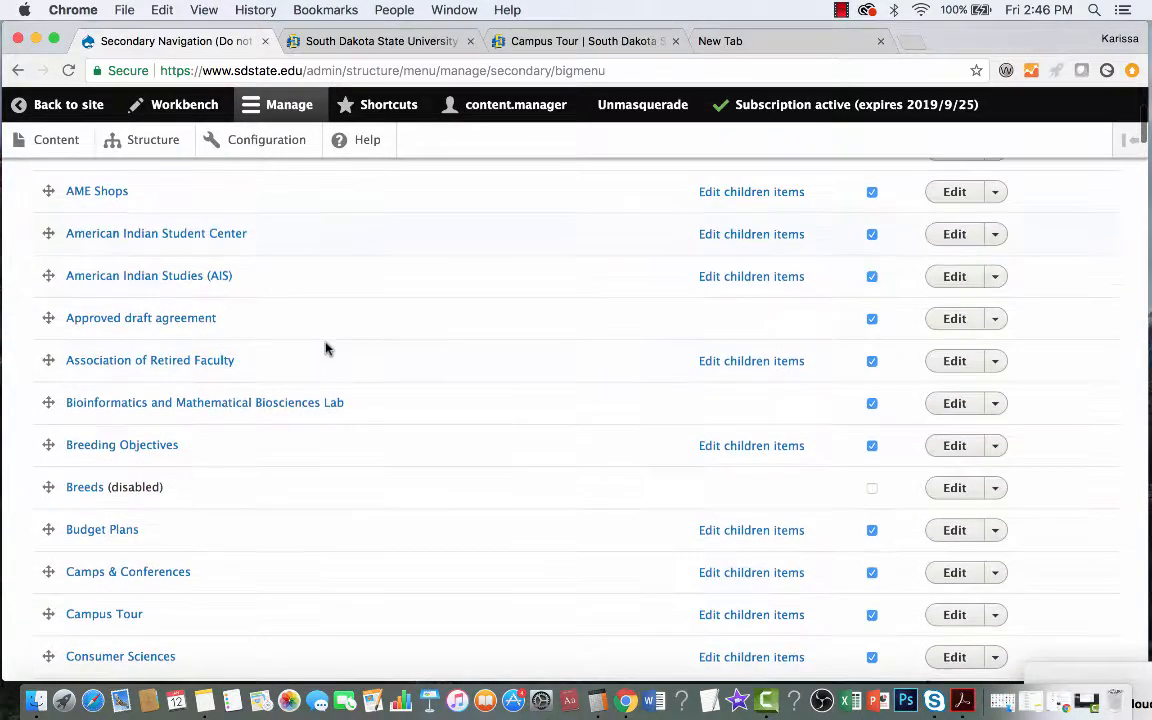
scroll(325, 350, down, 3)
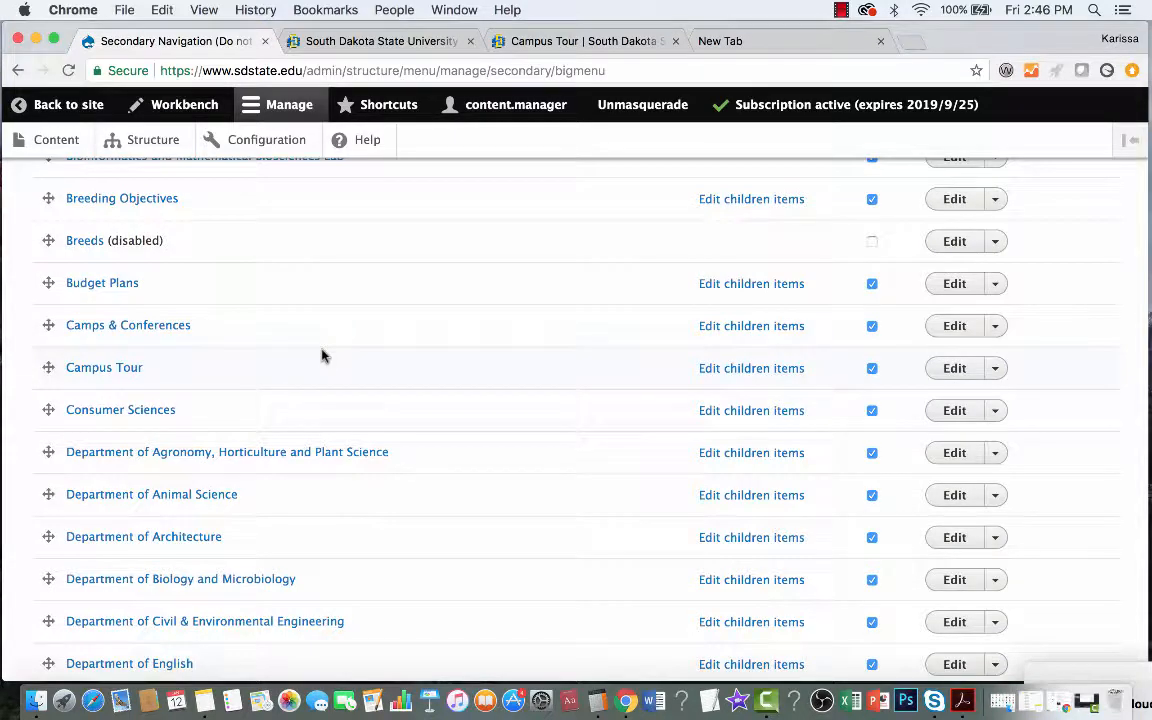
scroll(322, 355, up, 10)
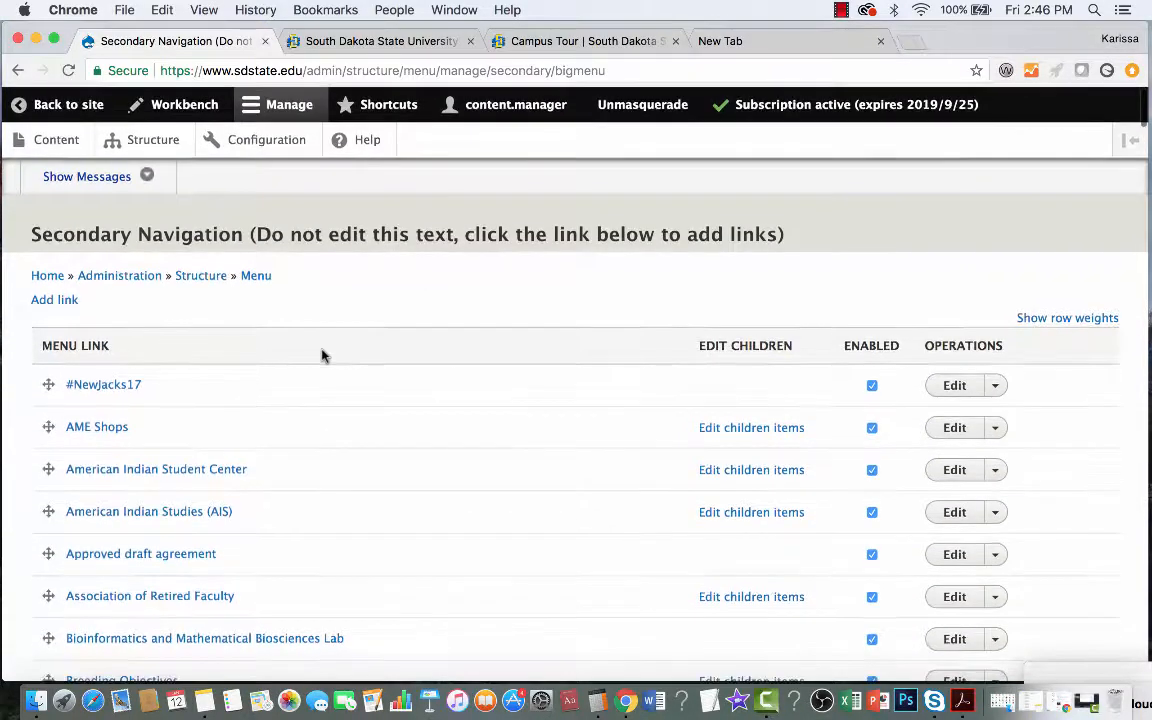